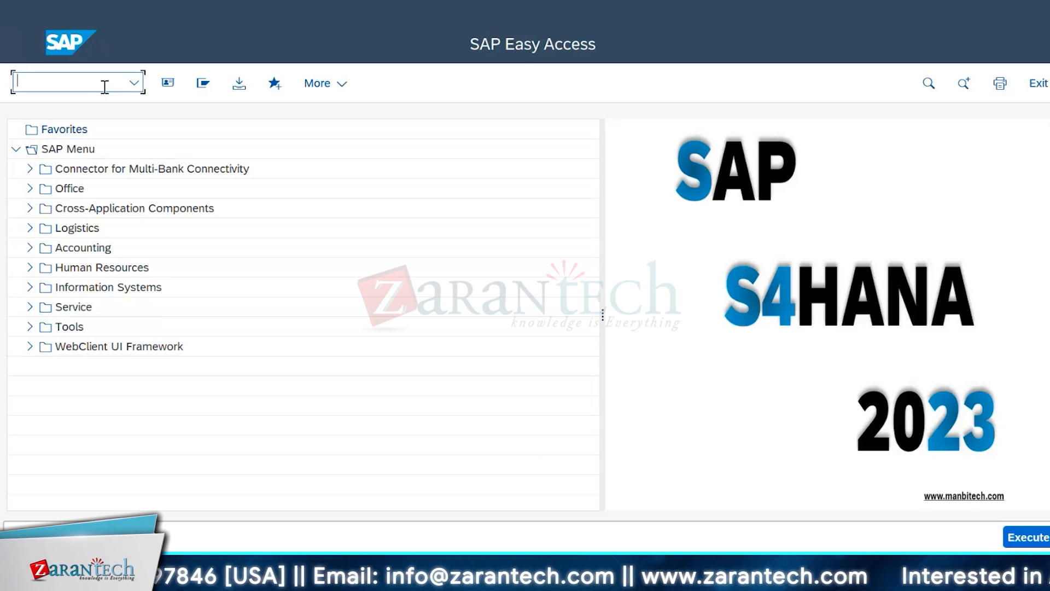
Step: Run transaction spro and display the SAP Reference IMG
type("spro")
key("Return")
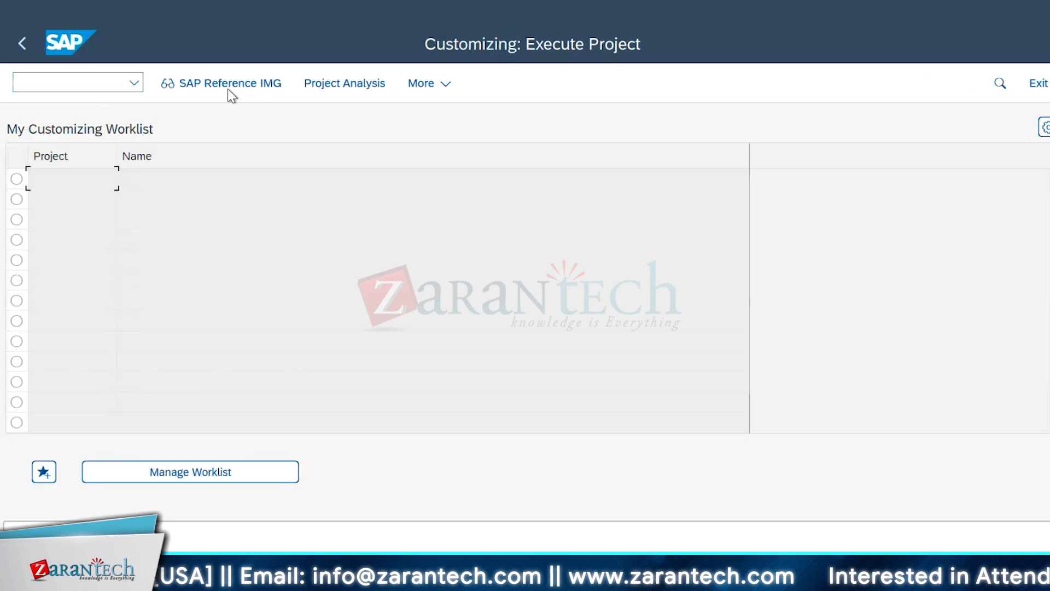
scroll(415, 333, "down", 2)
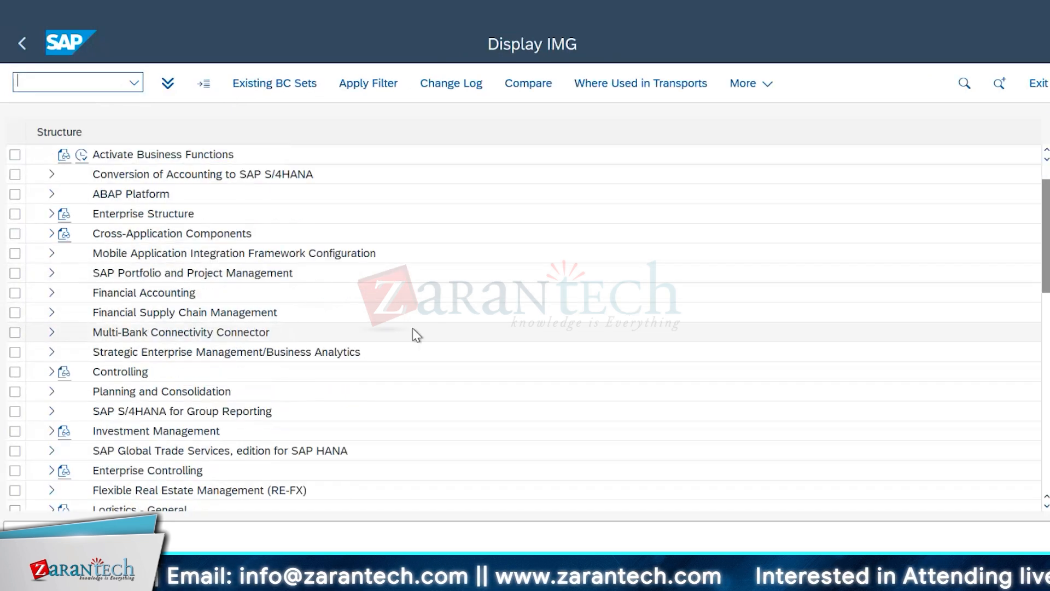
Step: Expand Financial Accounting, Asset Accounting, Organizational Structures and Asset Classes in the IMG, and open the Define Asset Classes activity
left_click(51, 273)
scroll(398, 351, "down", 3)
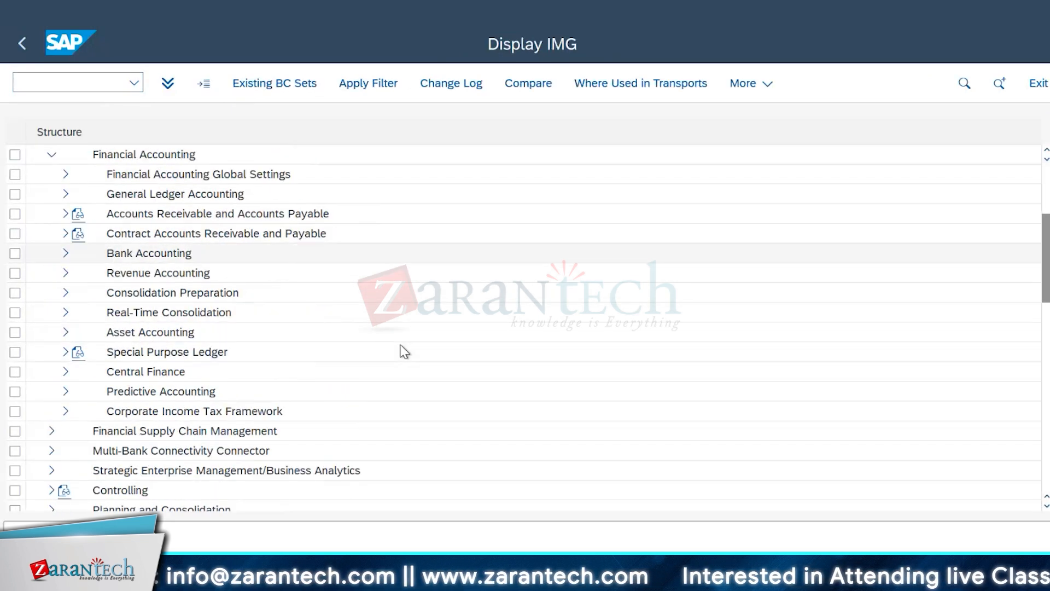
left_click(65, 292)
scroll(339, 359, "down", 2)
left_click(80, 234)
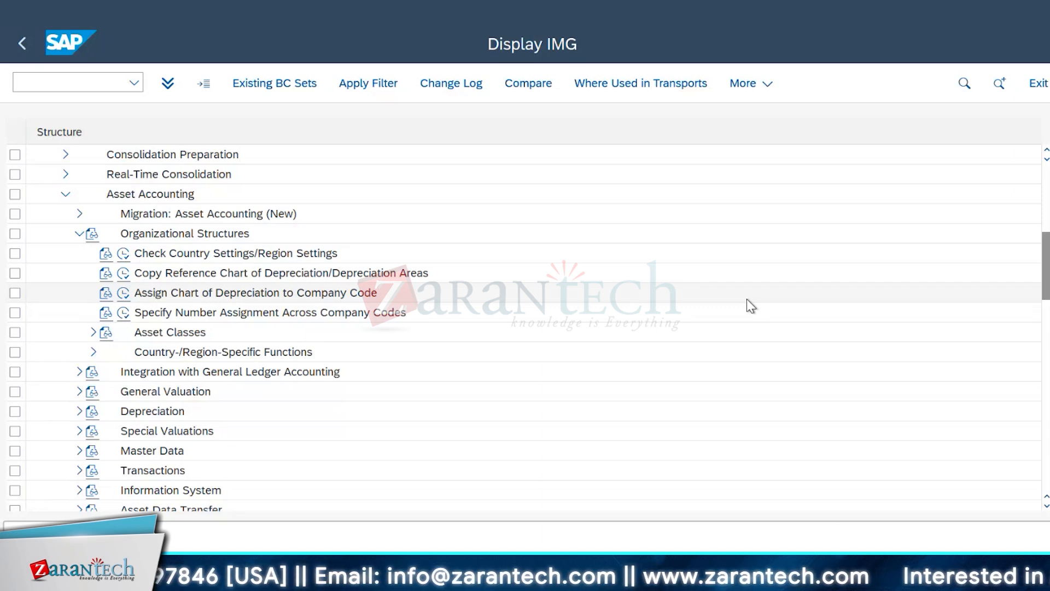
left_click(93, 333)
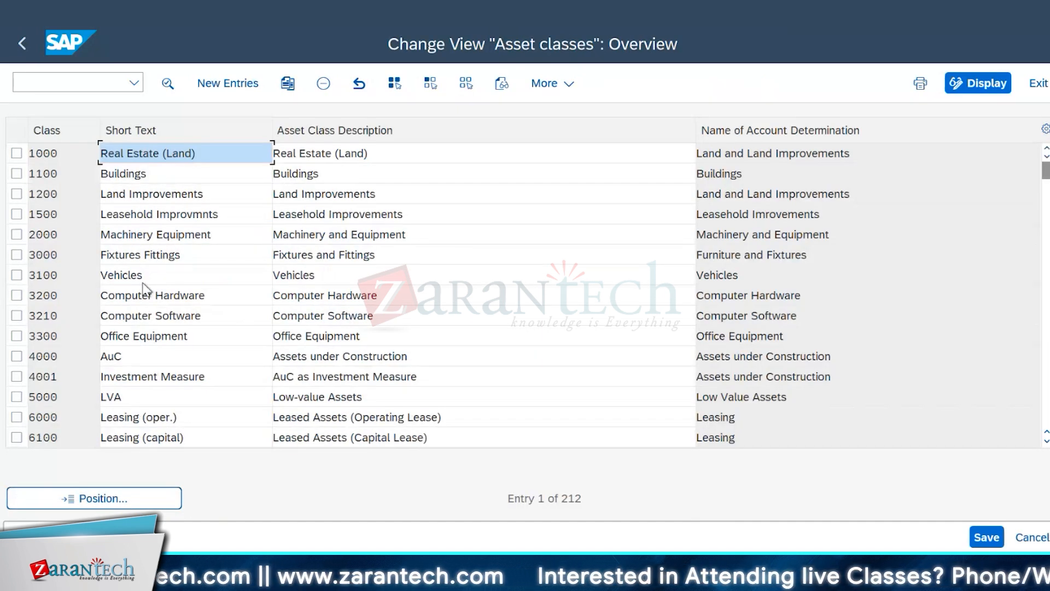
Step: Review the asset class list, including 1500 Leasehold Improvements and 1200 Land Improvements, down to the leasing classes
left_click(75, 213)
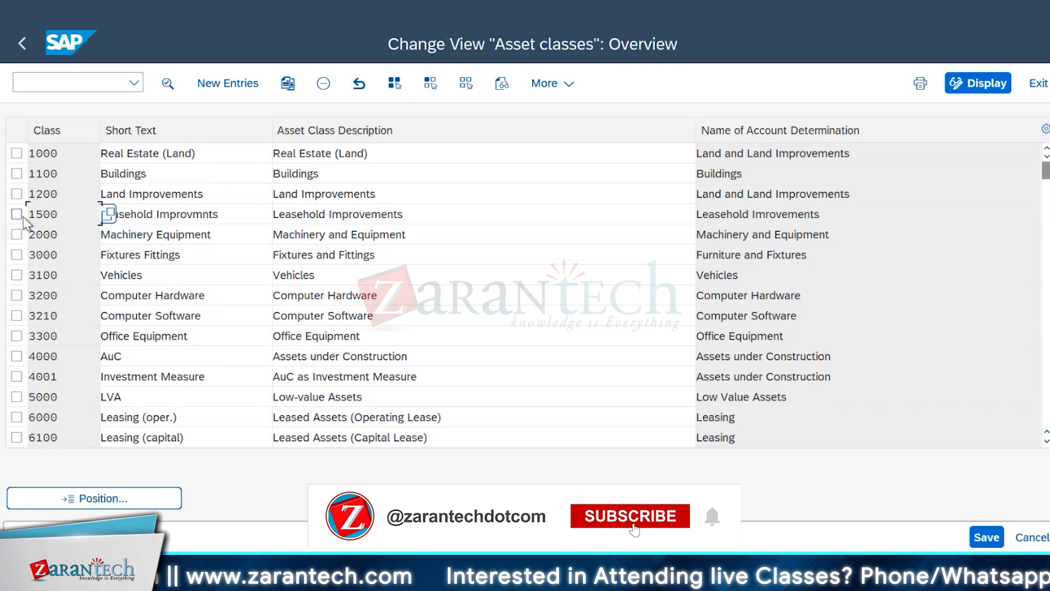
triple_click(223, 214)
left_click(75, 194)
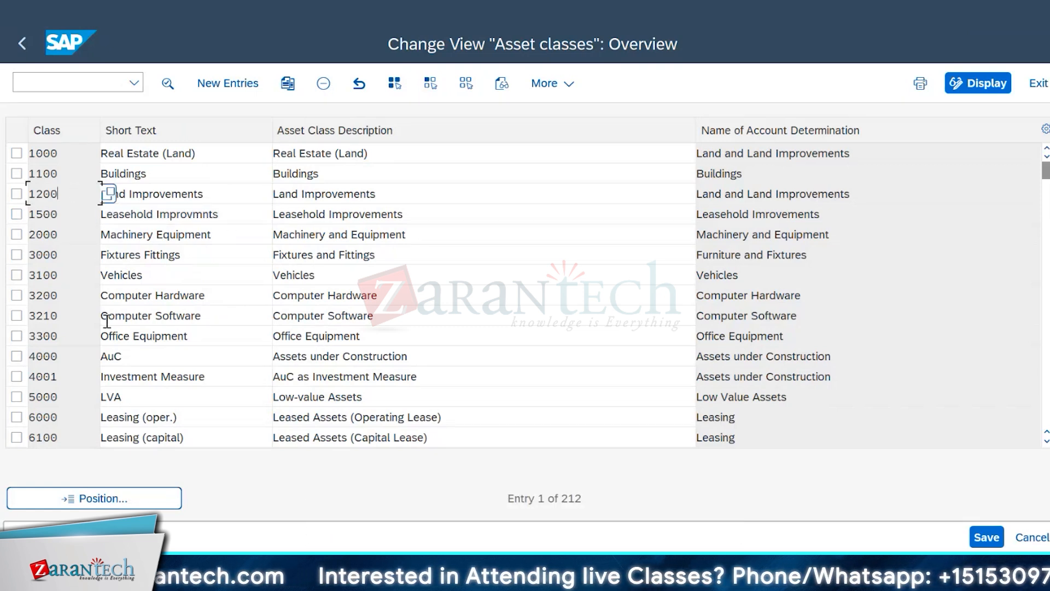
scroll(86, 331, "down", 2)
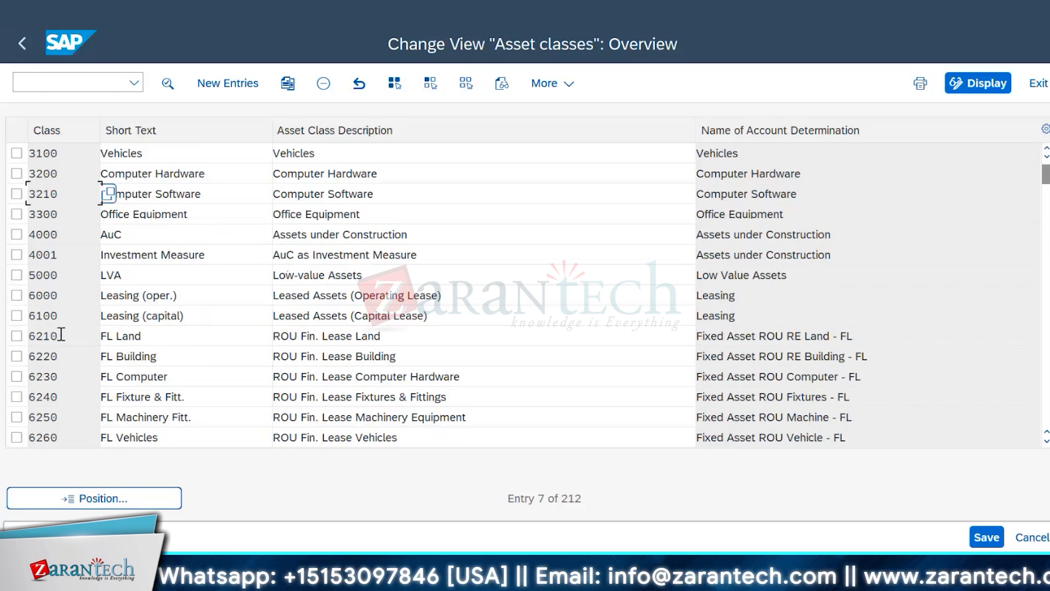
scroll(61, 334, "down", 1)
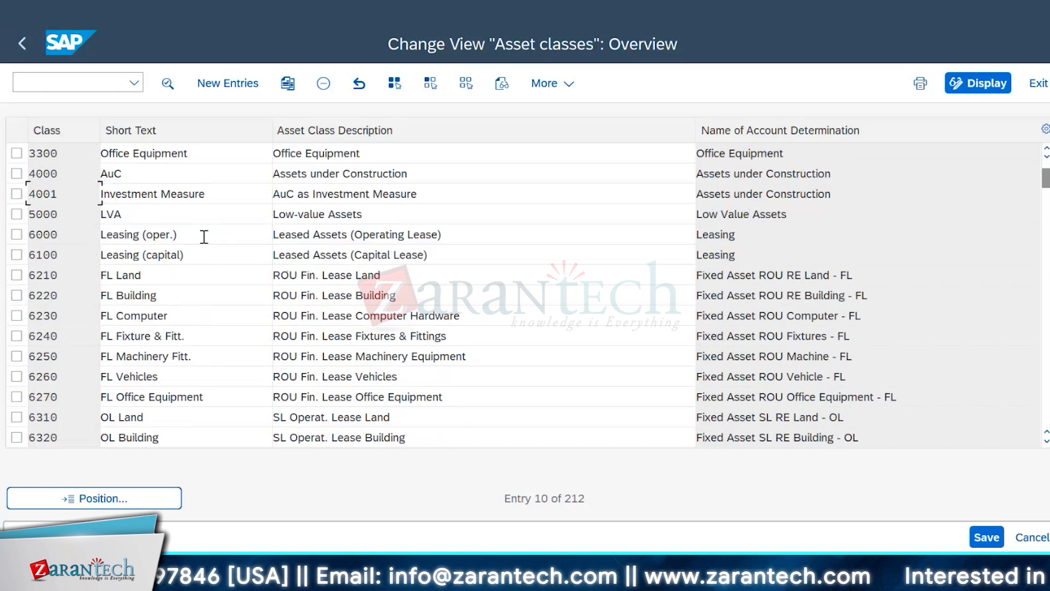
Step: Mark asset classes 6000, 6100, 5000 and 1500 in the overview
left_click(20, 233)
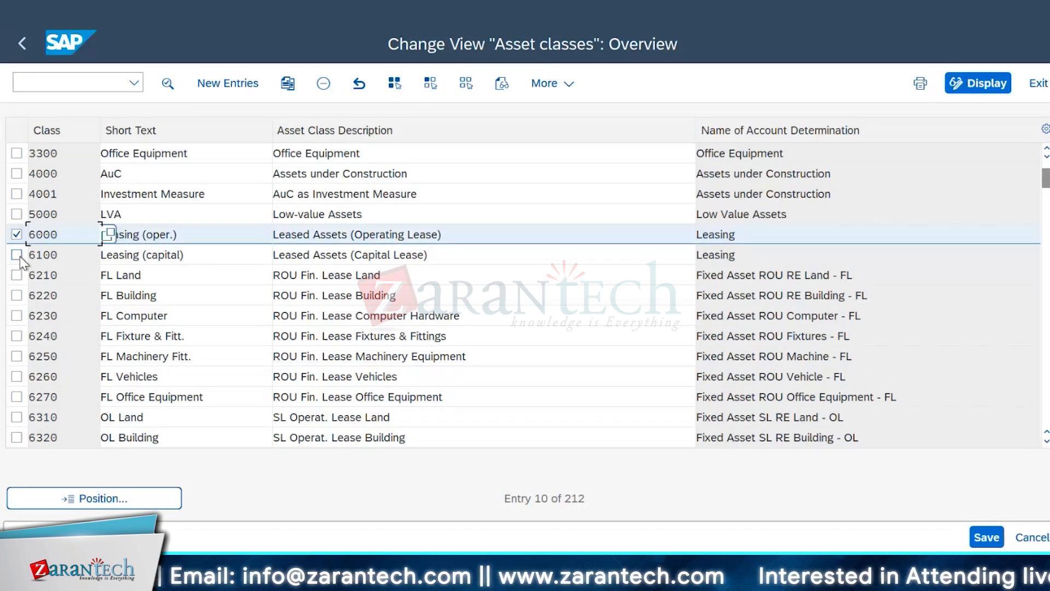
left_click(17, 254)
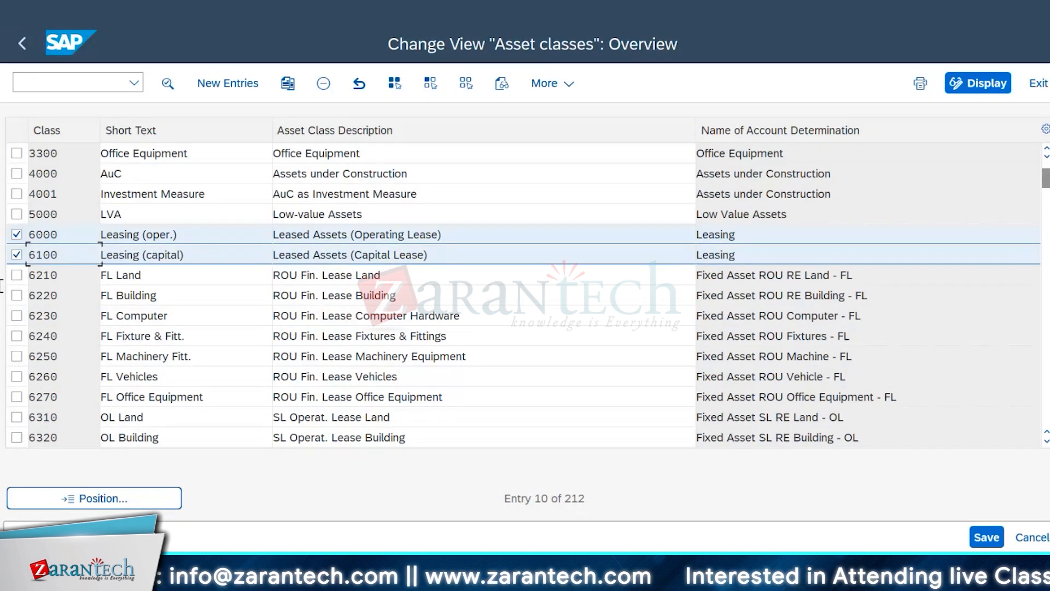
left_click(19, 215)
scroll(100, 288, "up", 1)
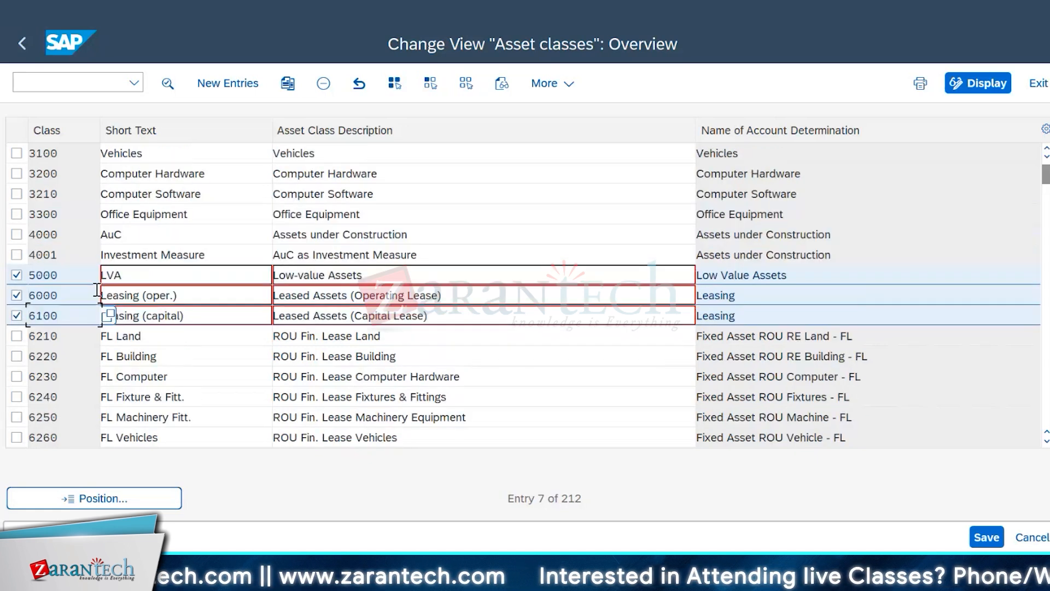
scroll(70, 257, "up", 1)
scroll(57, 219, "up", 1)
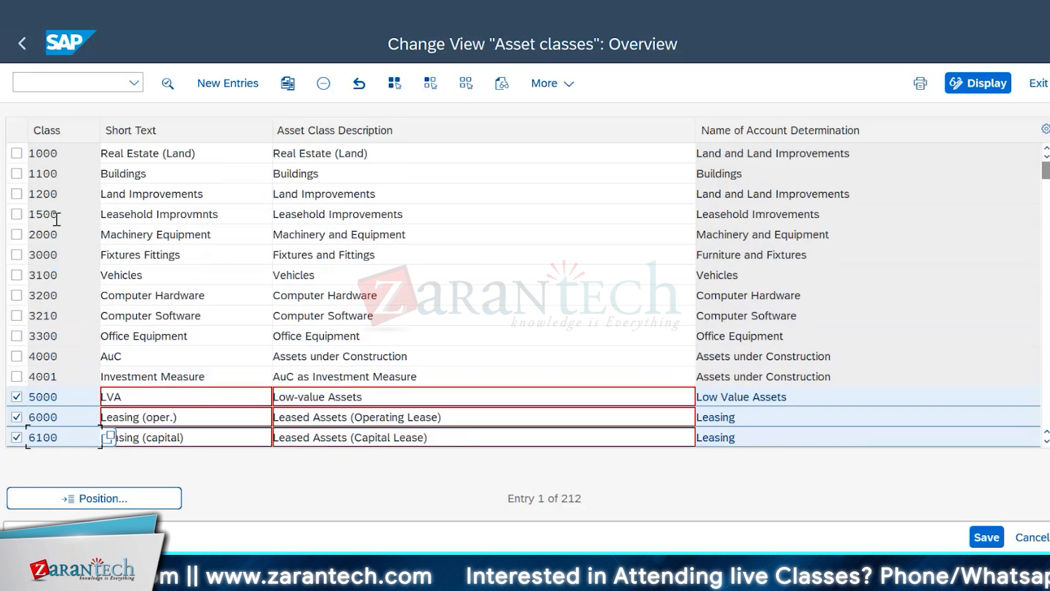
left_click(16, 215)
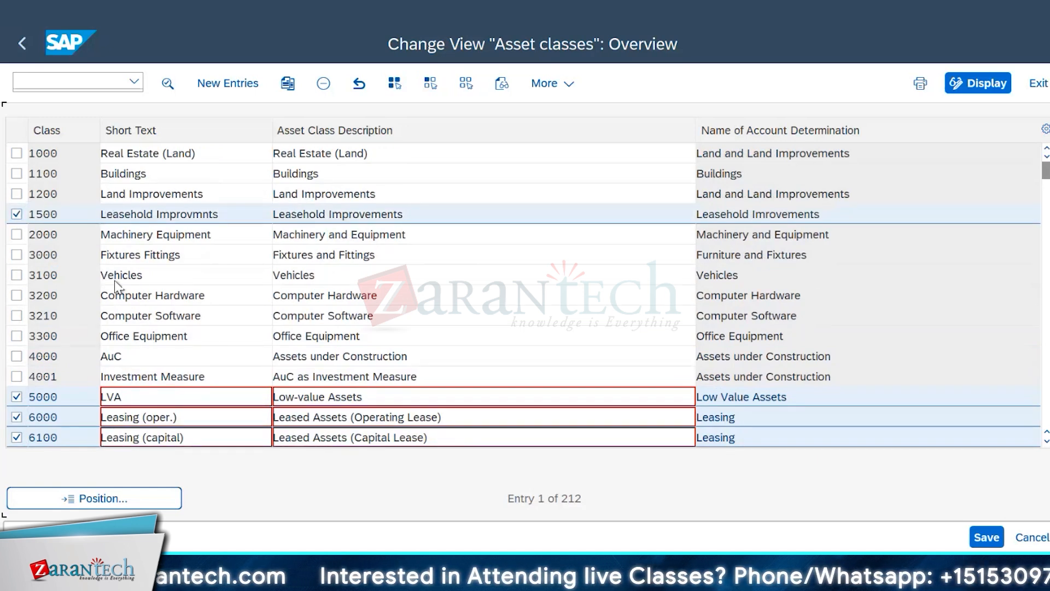
Step: Examine the finance lease and operating lease asset classes from 6210 onward, and return to the IMG structure
scroll(64, 302, "down", 2)
scroll(66, 304, "down", 1)
scroll(66, 303, "down", 1)
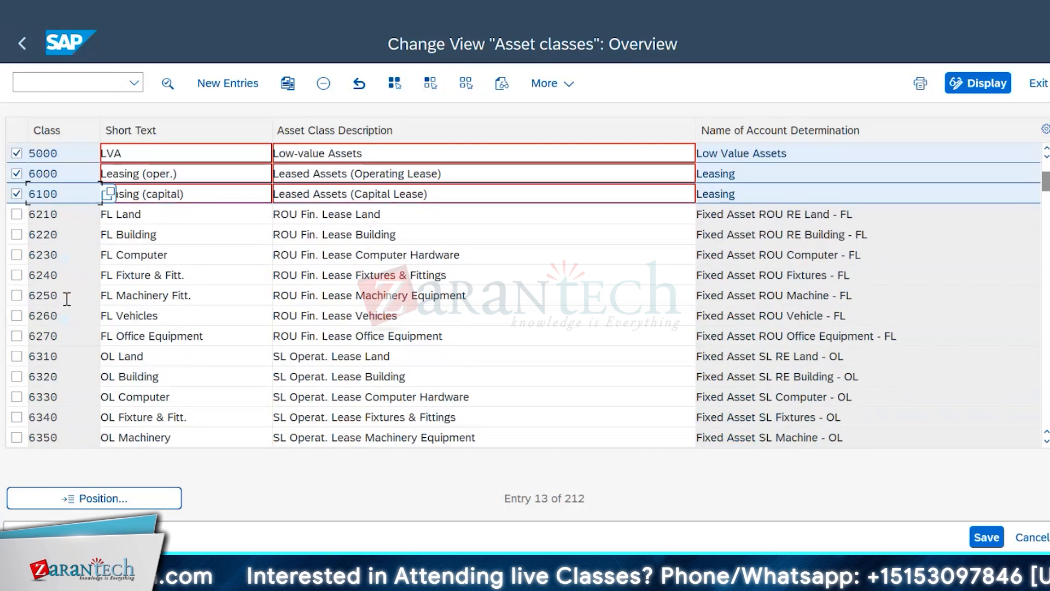
scroll(70, 298, "down", 1)
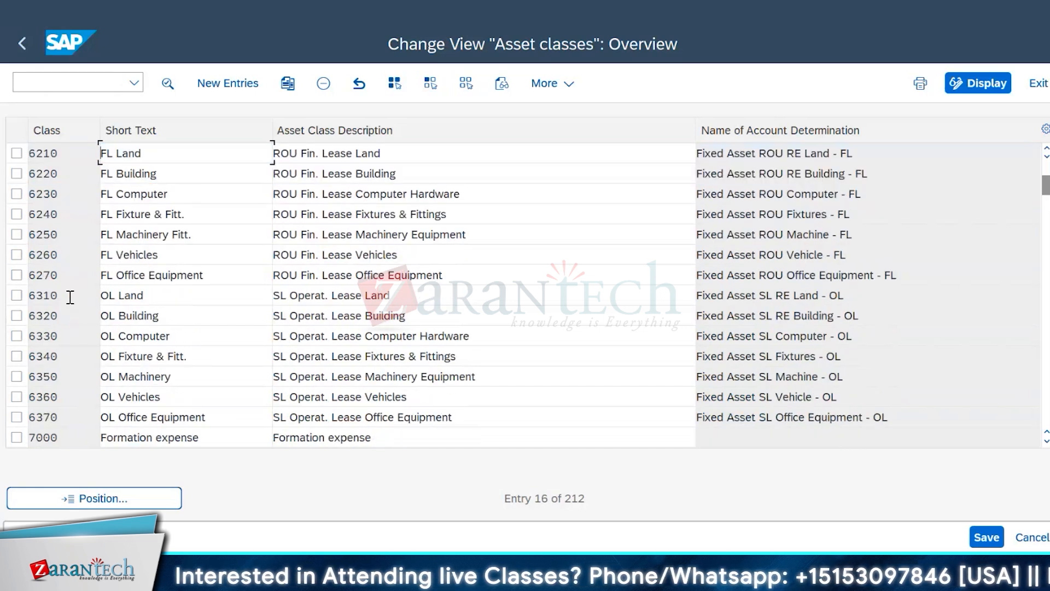
scroll(68, 287, "down", 1)
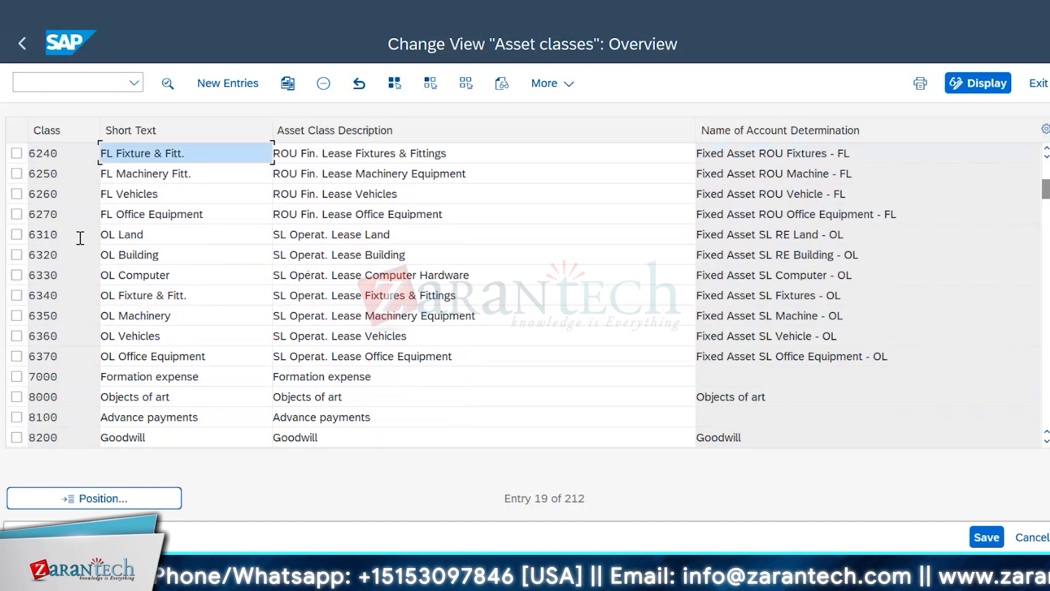
left_click(22, 43)
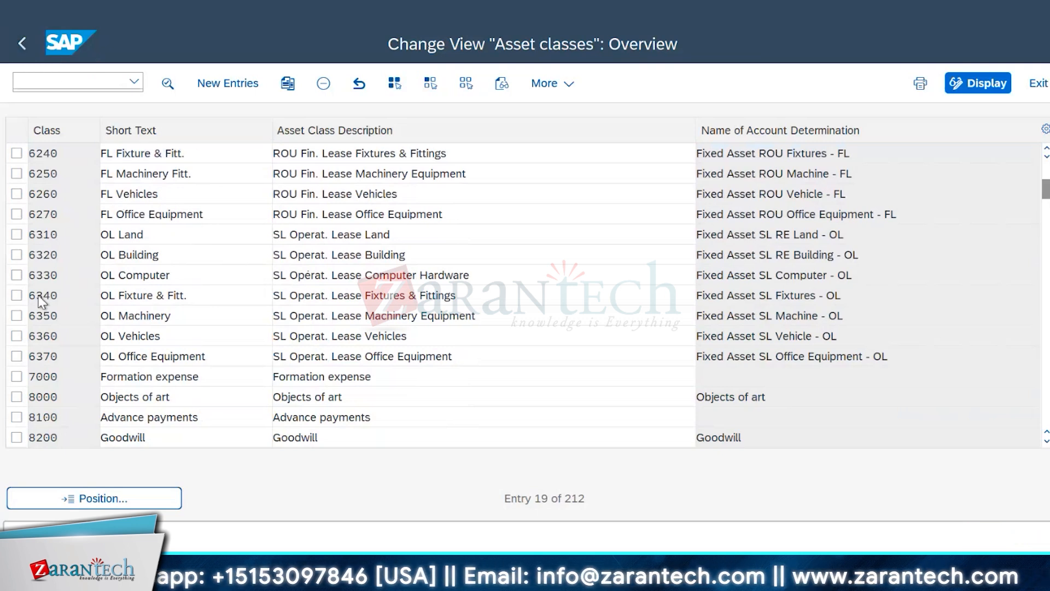
Step: Expand Integration with General Ledger Accounting under Asset Accounting and review its activities
scroll(349, 354, "down", 3)
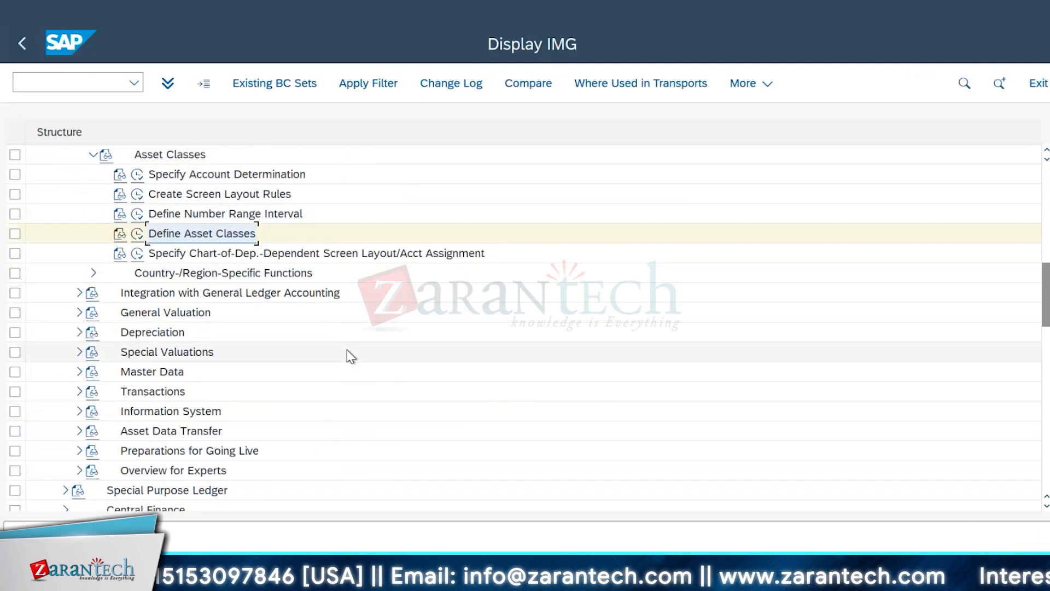
left_click(80, 253)
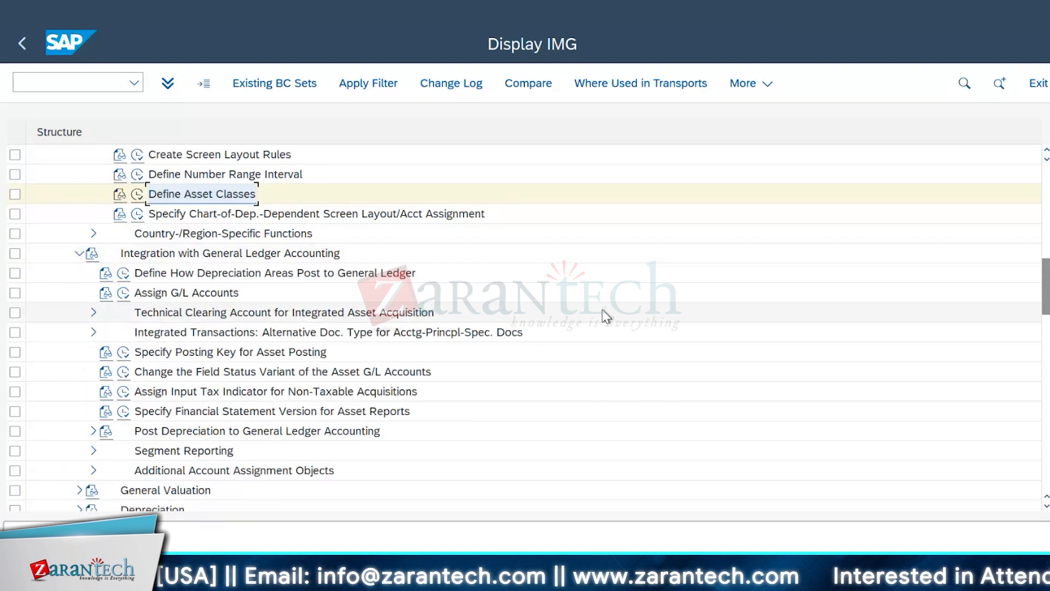
scroll(602, 310, "down", 1)
scroll(611, 313, "down", 1)
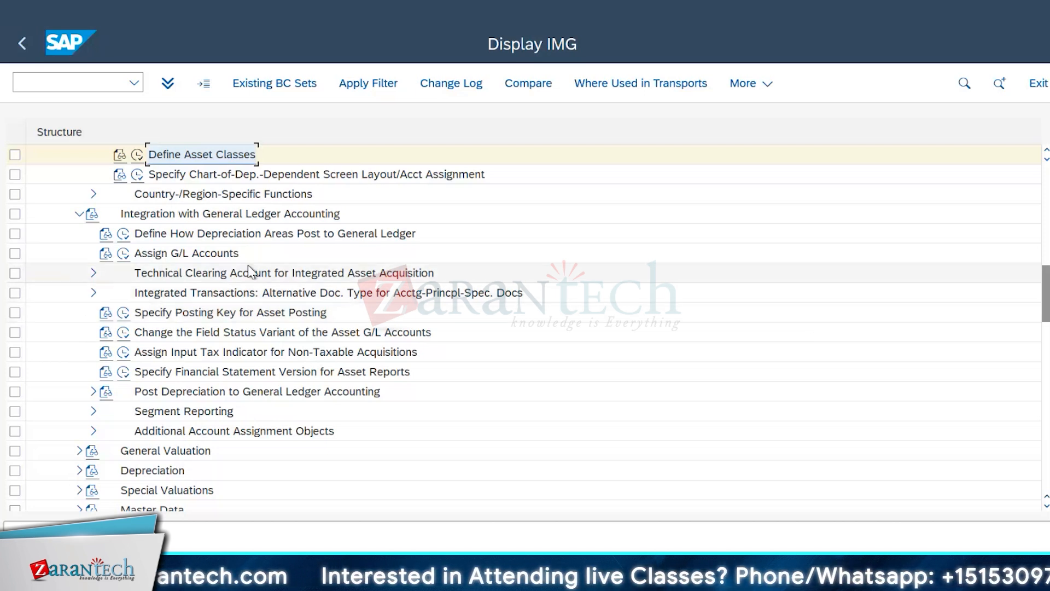
scroll(572, 337, "down", 1)
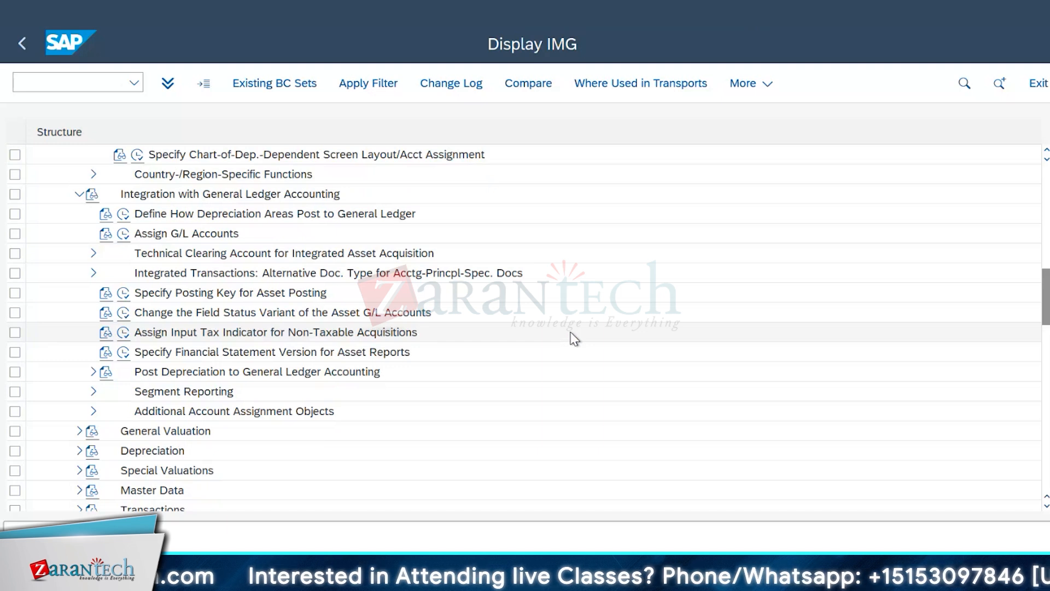
scroll(573, 337, "down", 7)
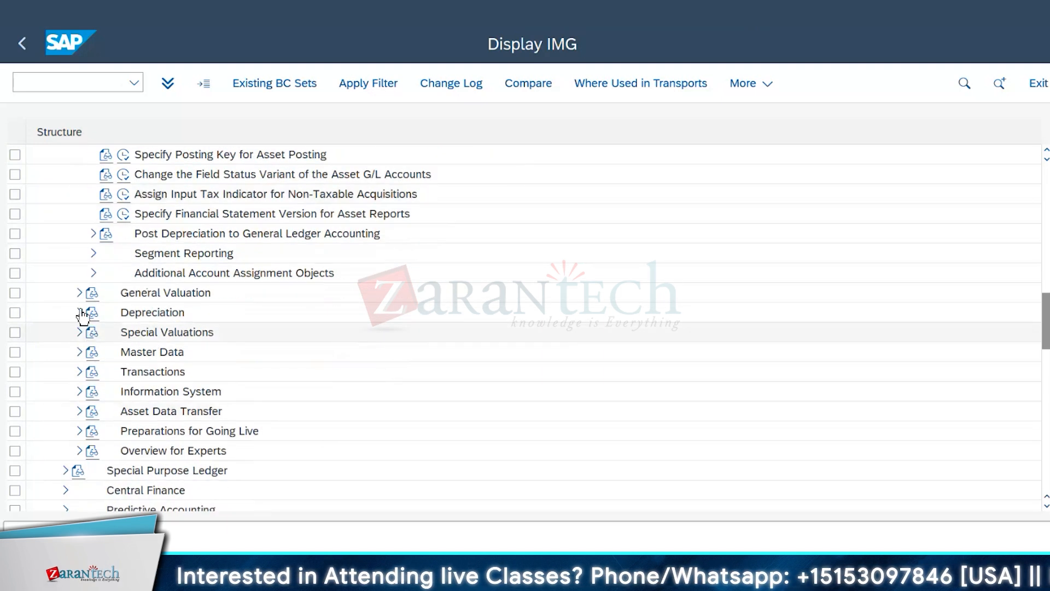
Step: Expand Depreciation, Valuation Methods and Depreciation Key, and open the Maintain Depreciation Key activity
left_click(80, 312)
left_click(93, 391)
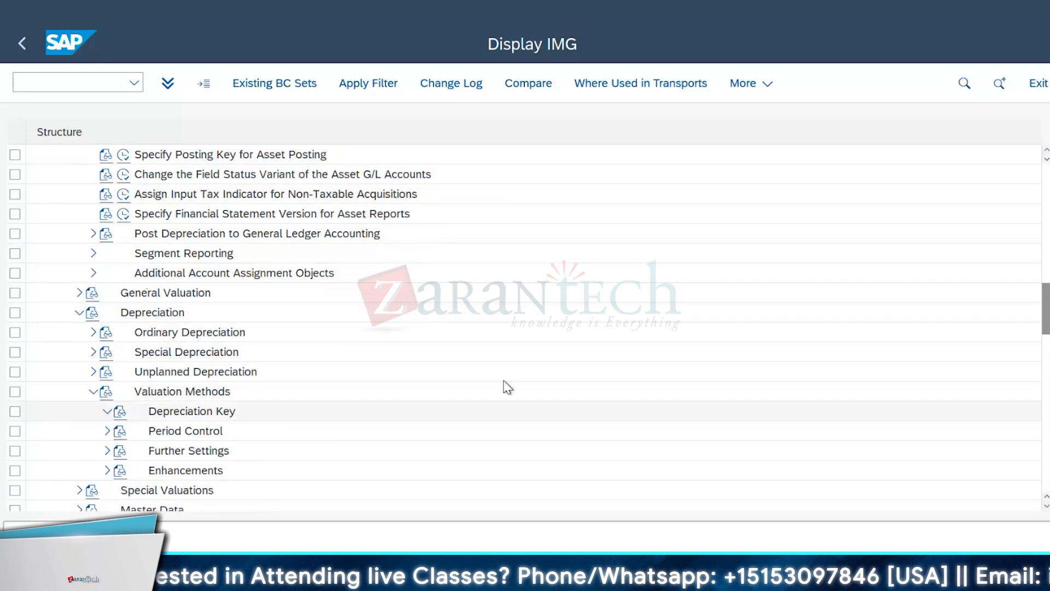
scroll(500, 387, "down", 7)
left_click(152, 339)
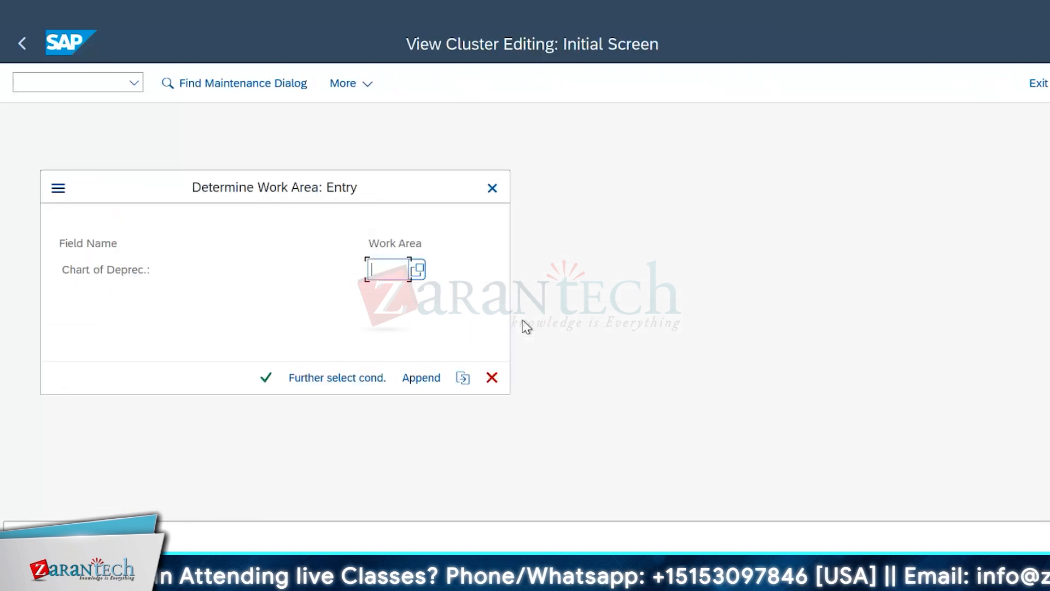
Step: Choose chart of depreciation 1010 for Germany as the work area and confirm it
left_click(417, 269)
scroll(254, 389, "down", 5)
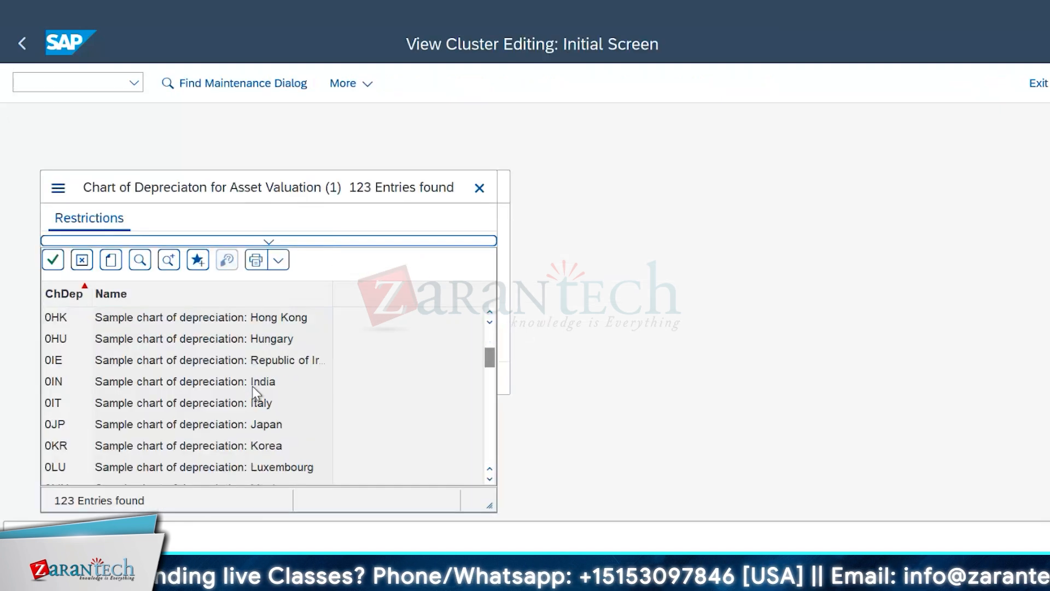
scroll(252, 386, "down", 10)
scroll(251, 385, "up", 5)
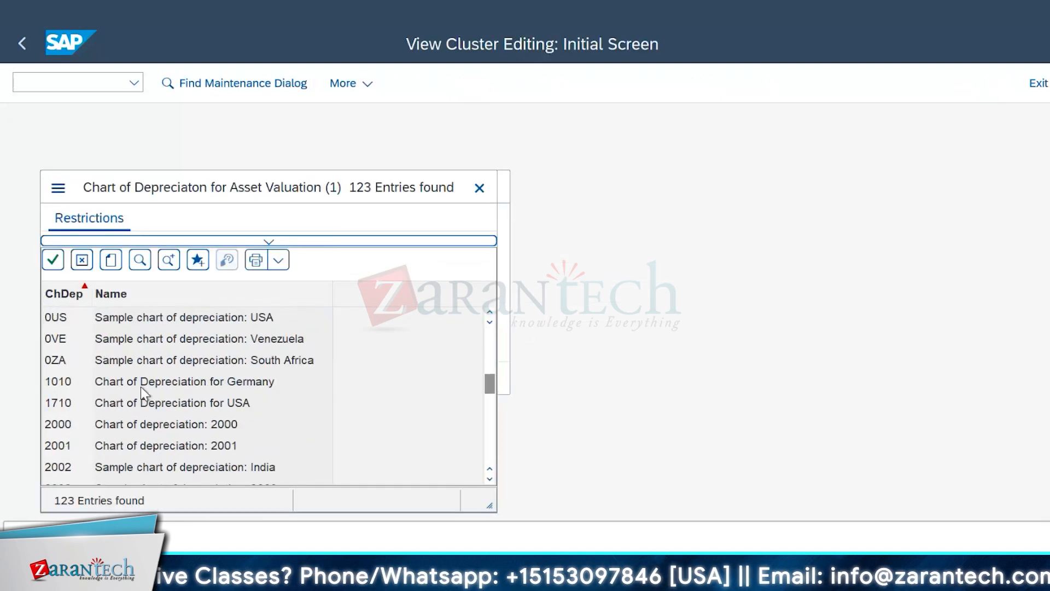
double_click(144, 383)
key("Return")
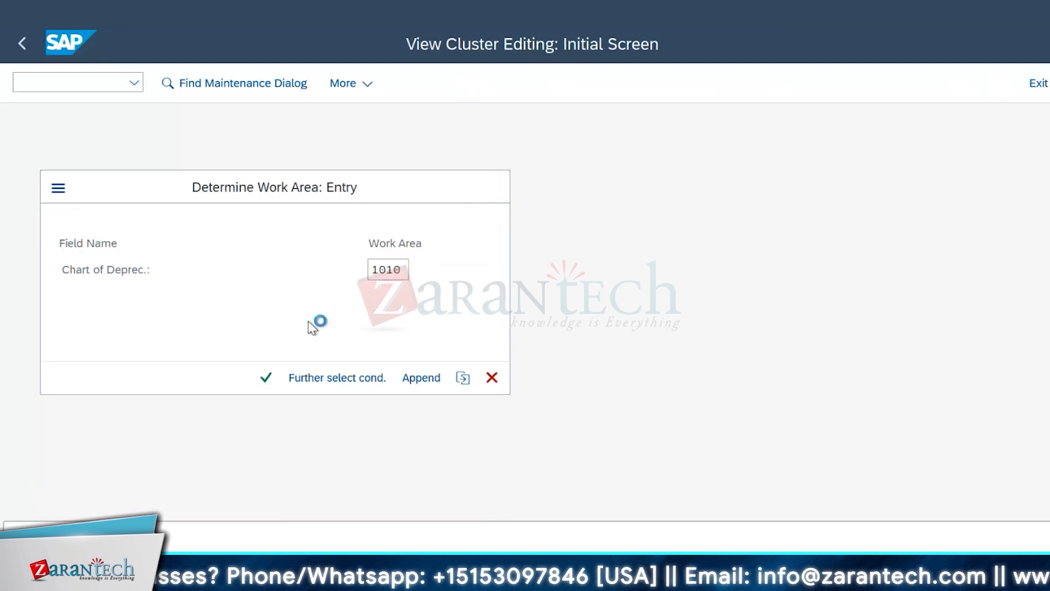
Step: Review the depreciation keys, mark LEAX for real estate leasing, and return to the IMG structure
scroll(962, 337, "down", 1)
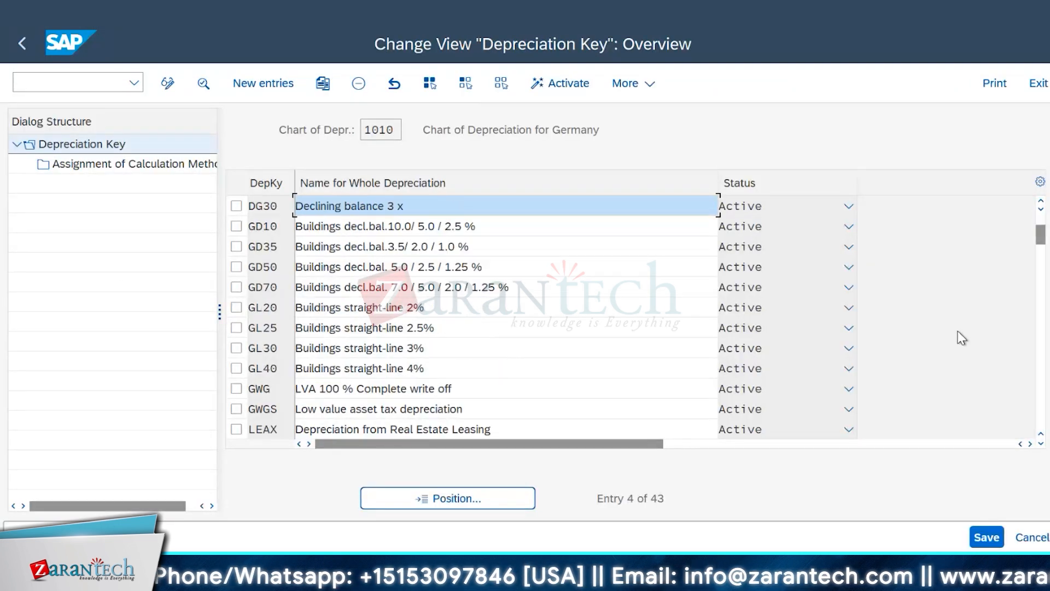
scroll(961, 337, "down", 1)
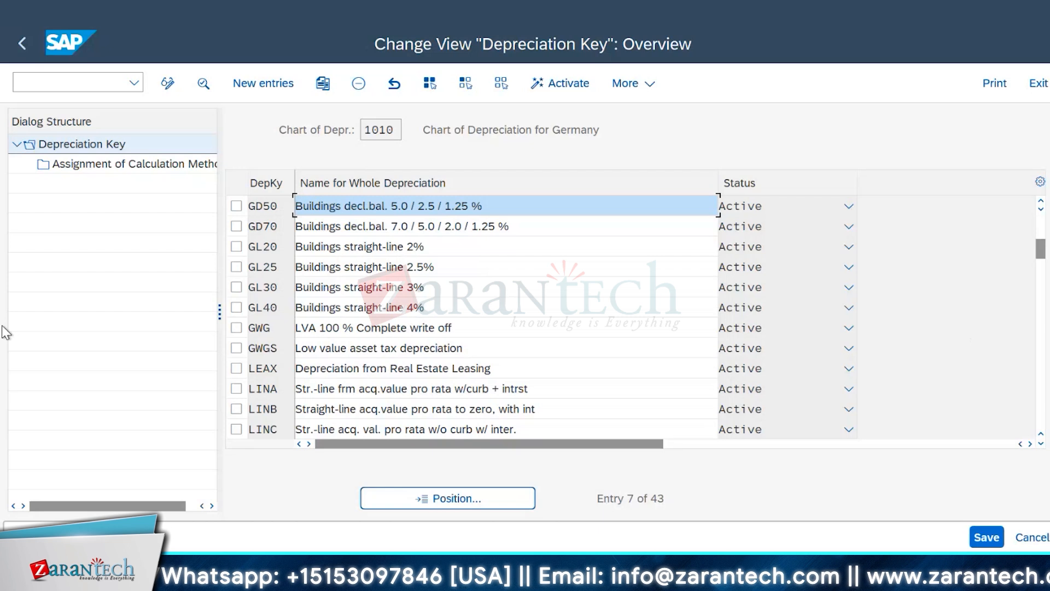
left_click(237, 368)
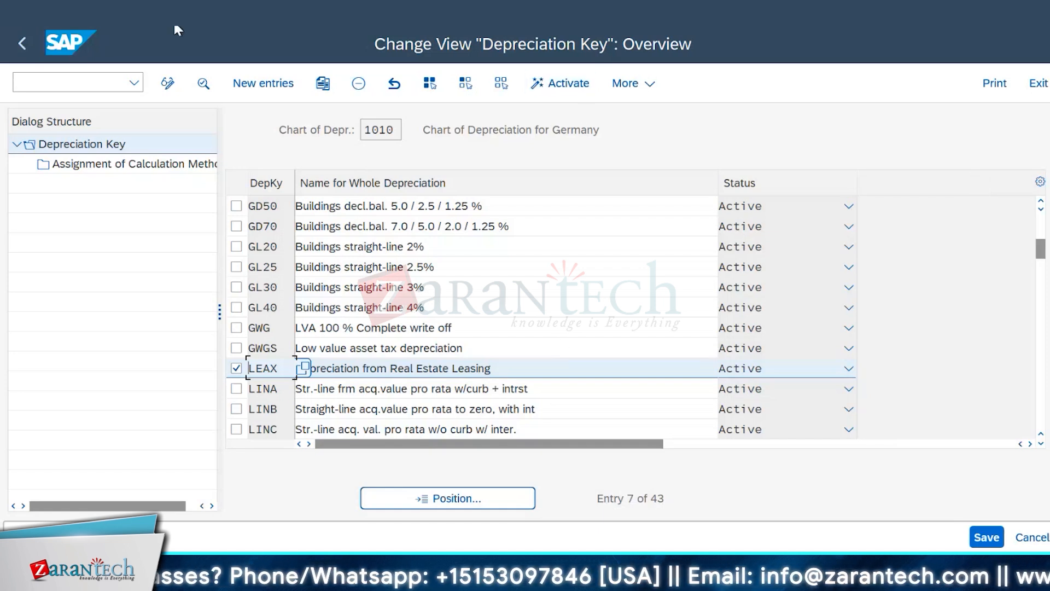
left_click(25, 40)
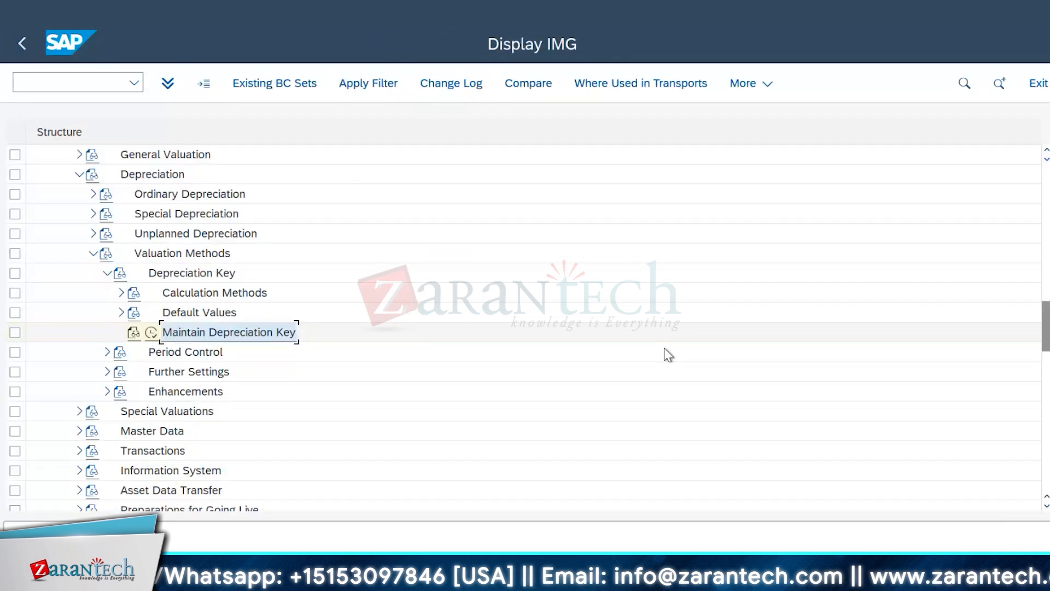
Step: Review the remaining Asset Accounting nodes and collapse the Depreciation Key node under Valuation Methods
scroll(663, 348, "down", 1)
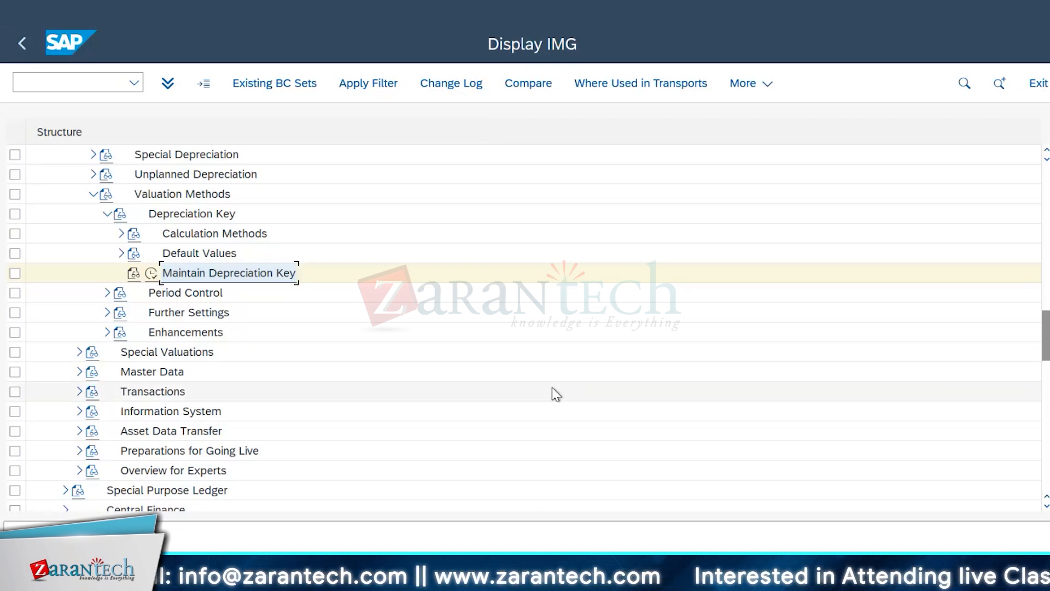
scroll(550, 356, "down", 1)
scroll(545, 308, "up", 1)
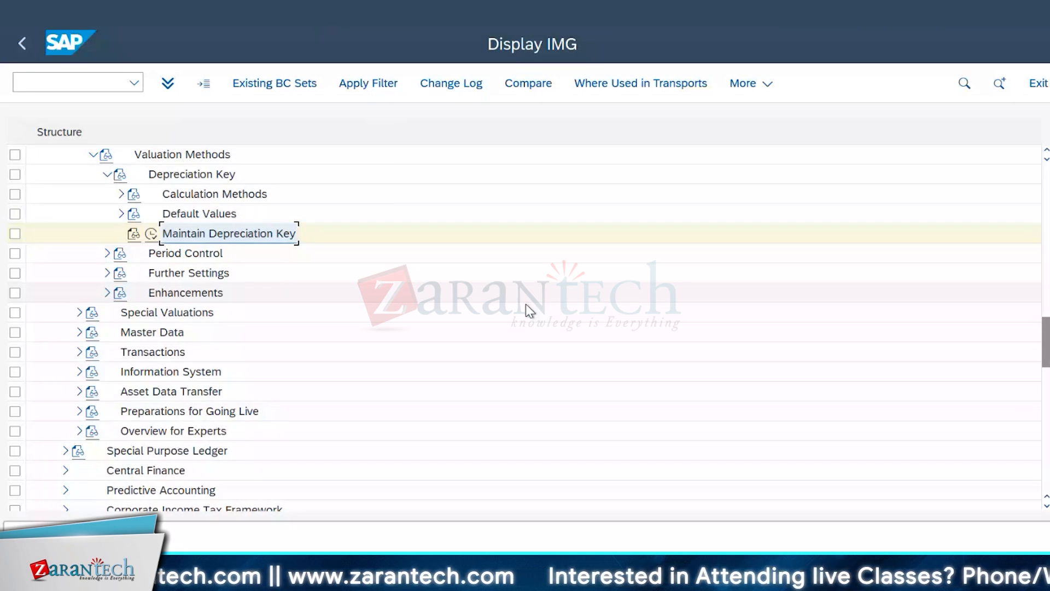
left_click(107, 176)
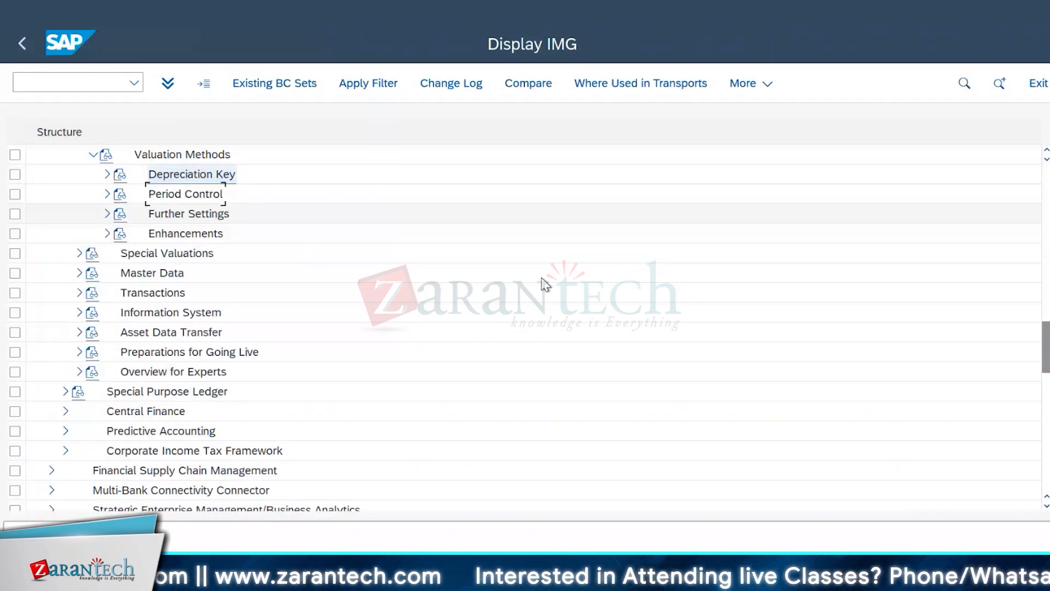
scroll(629, 320, "up", 1)
scroll(629, 320, "up", 3)
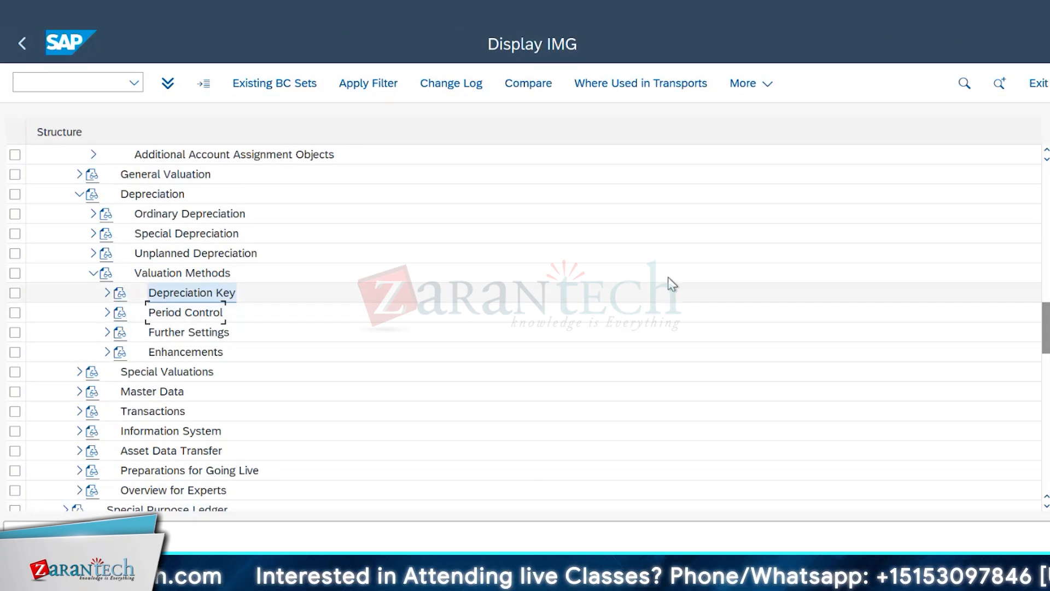
scroll(565, 260, "down", 3)
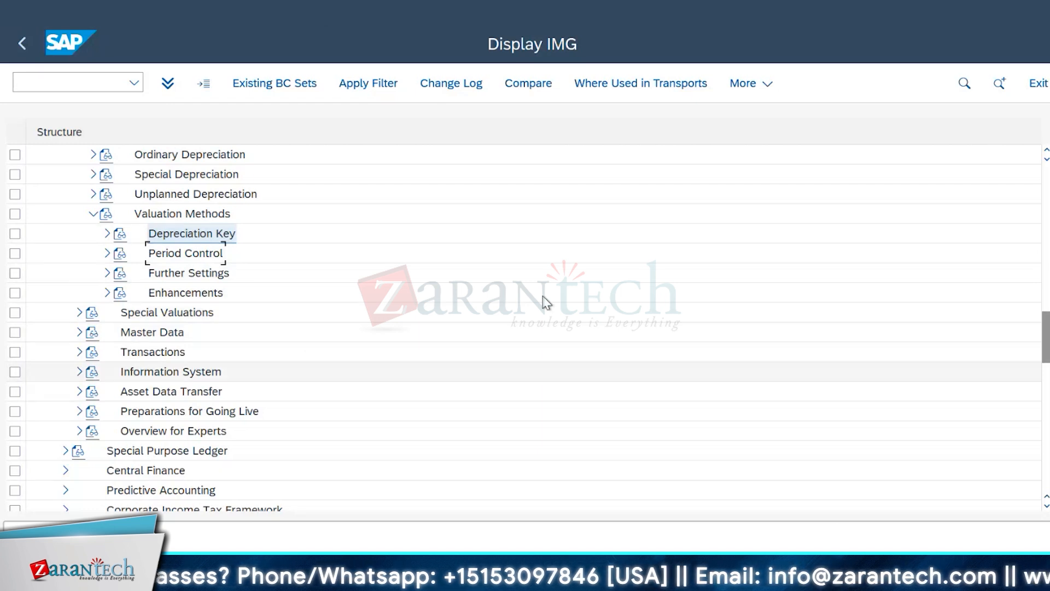
Step: In the Flexible Real Estate Management (RE-FX) structure, expand the Accounting node, examine its subnodes and collapse it again
scroll(546, 303, "up", 2)
scroll(502, 344, "up", 10)
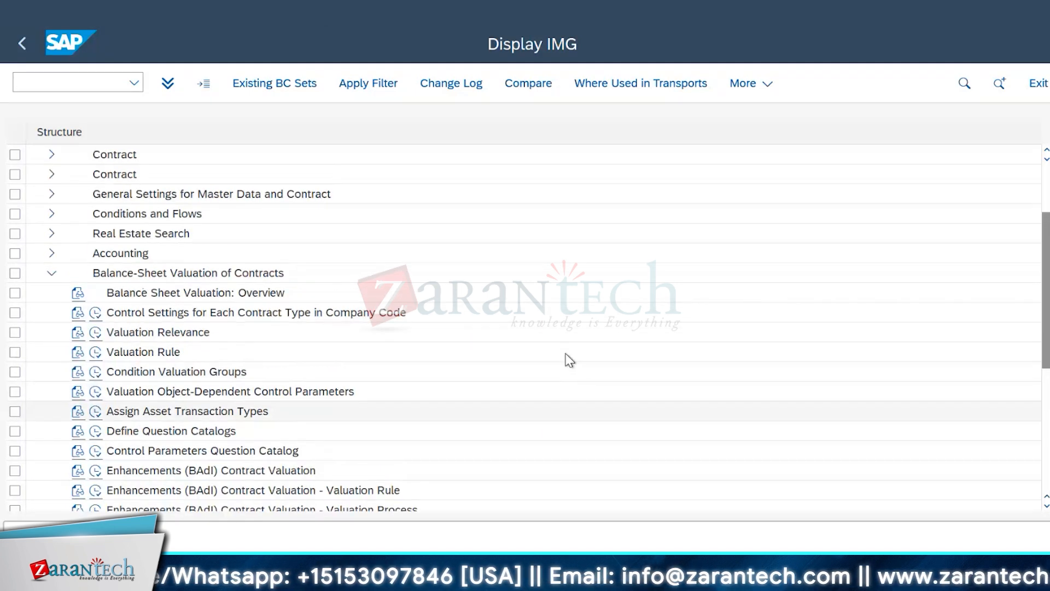
scroll(569, 359, "up", 1)
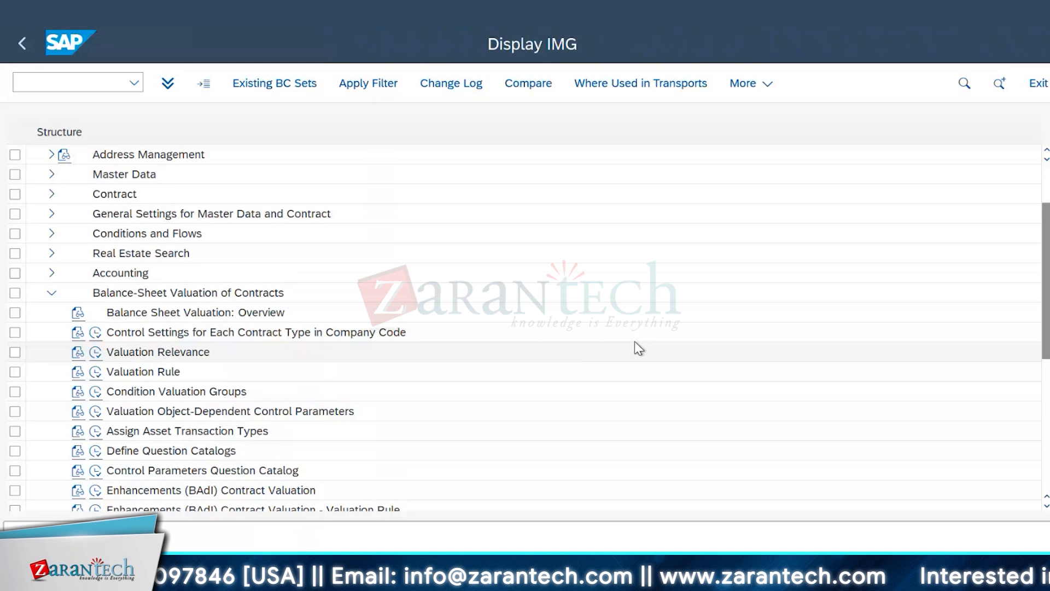
scroll(634, 348, "up", 1)
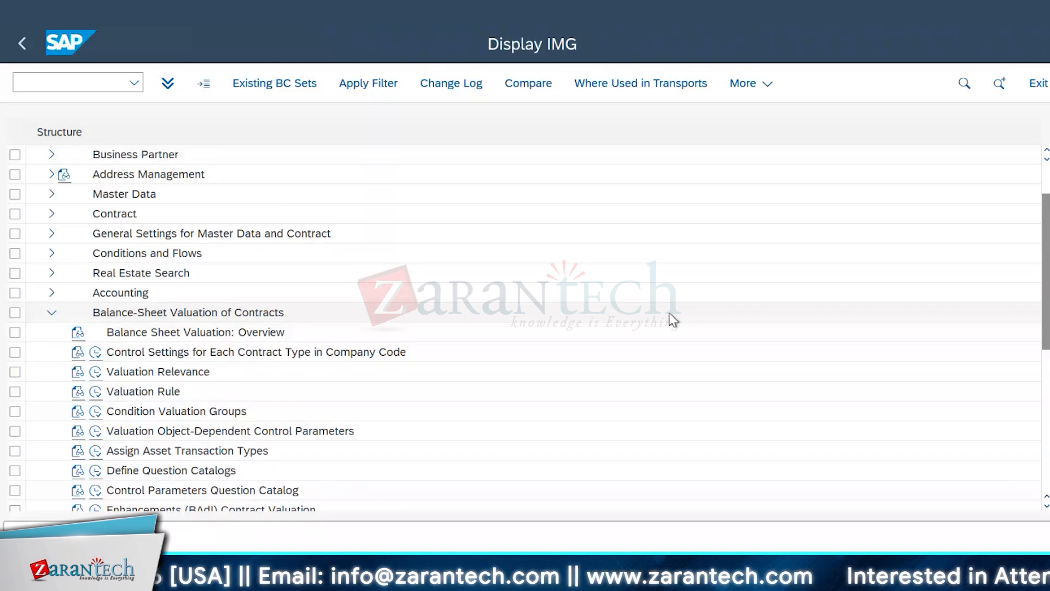
scroll(670, 314, "up", 3)
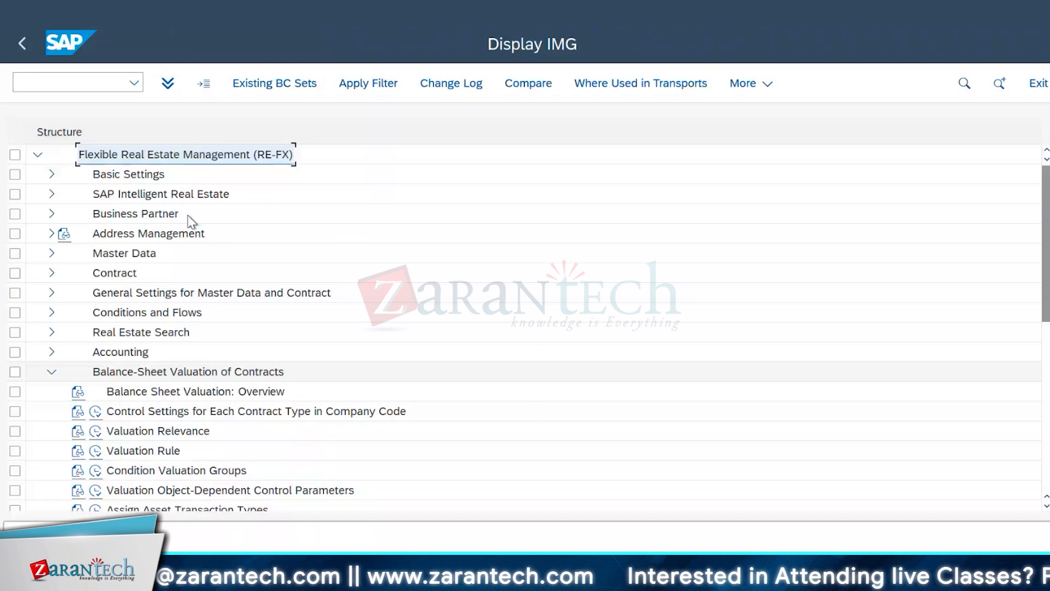
double_click(122, 354)
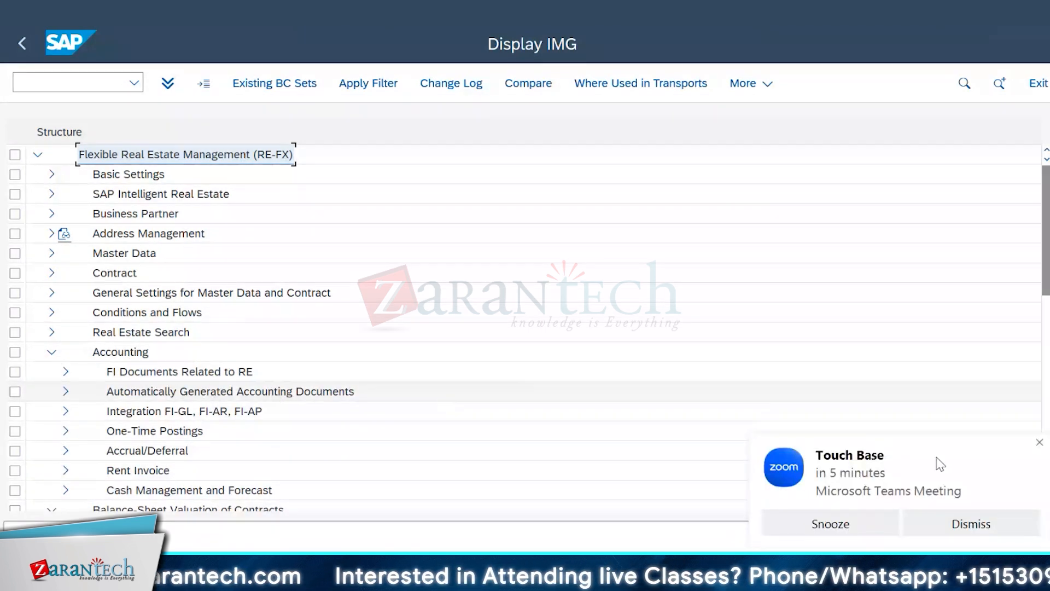
left_click(1039, 443)
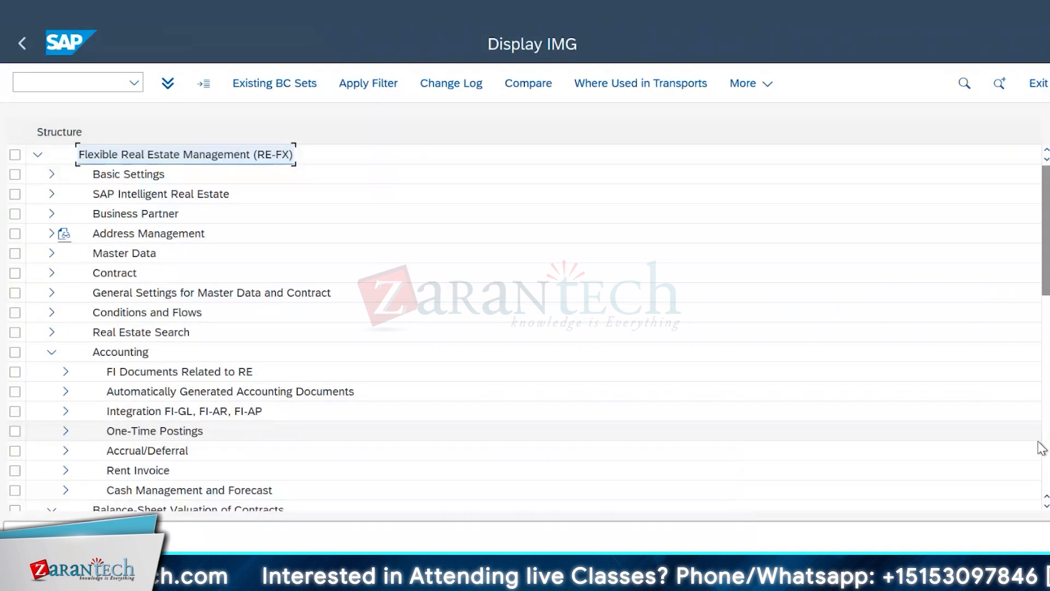
scroll(277, 393, "down", 2)
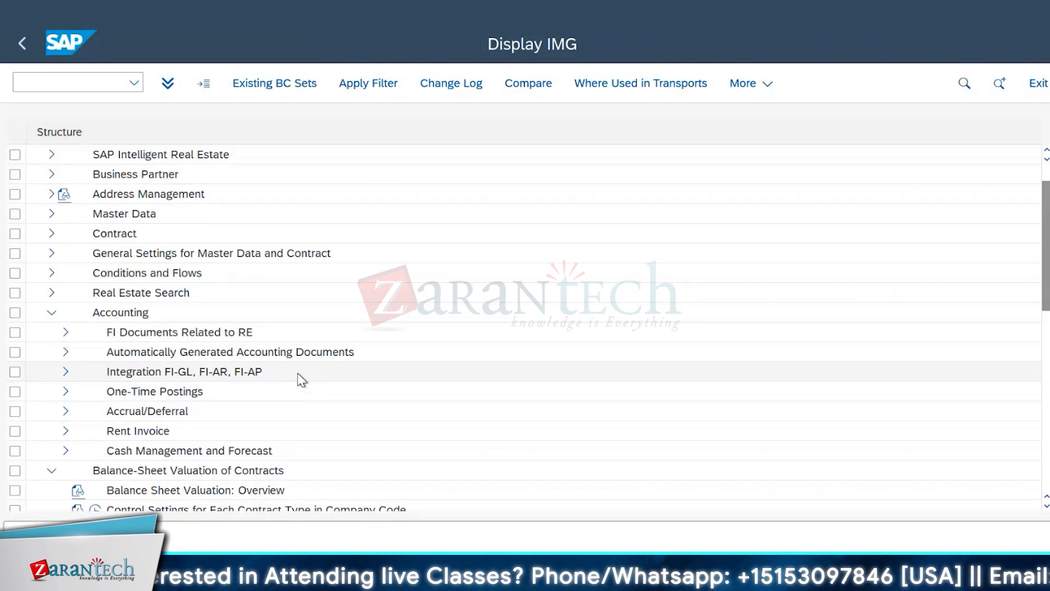
left_click(51, 313)
Step: Review the activities under Balance-Sheet Valuation of Contracts, from the overview through the Asset Integration BAdI
scroll(510, 343, "down", 2)
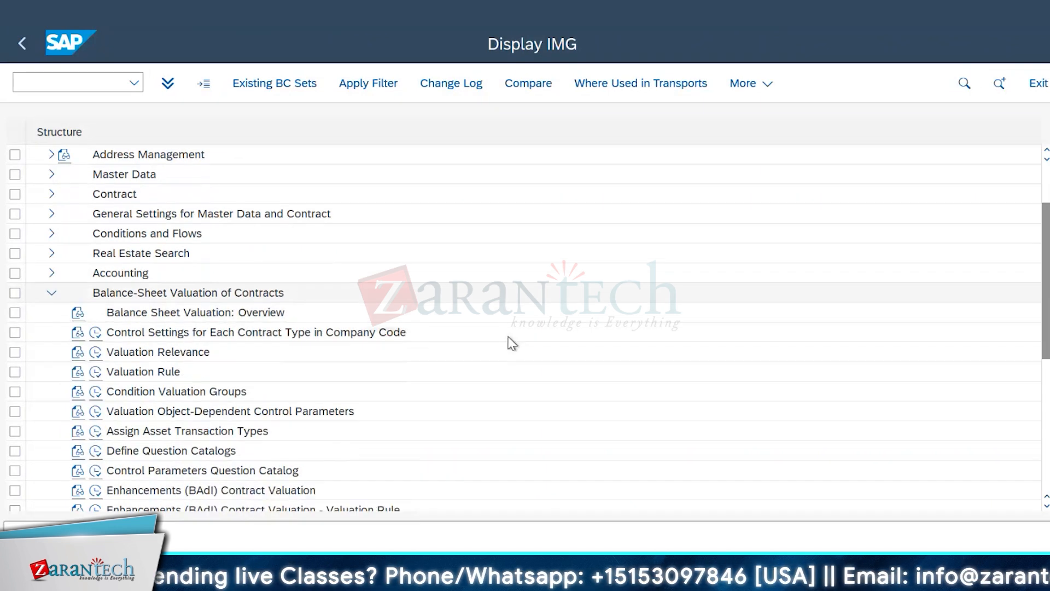
scroll(510, 343, "down", 1)
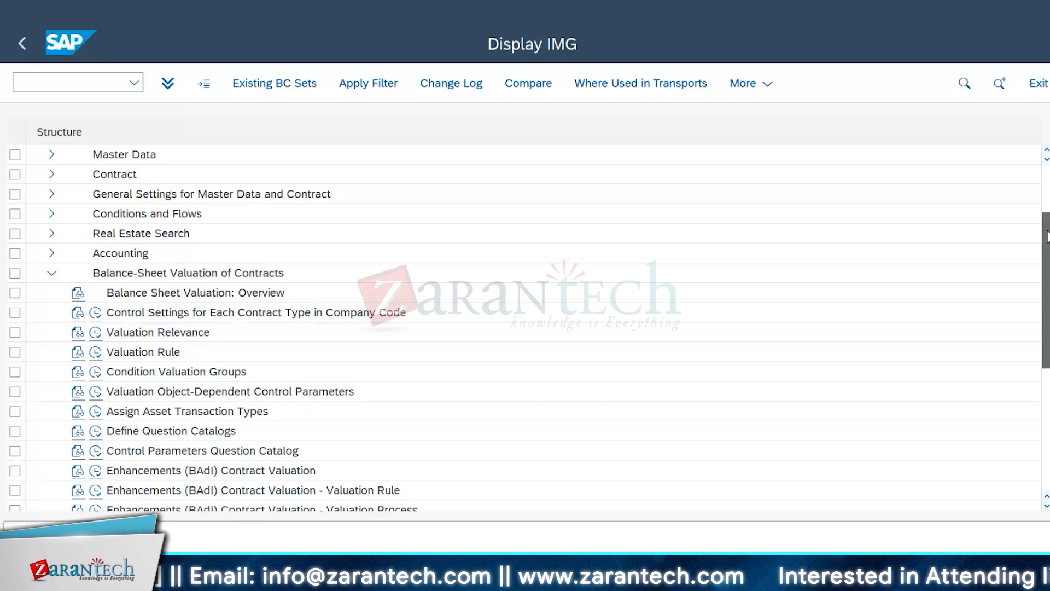
scroll(525, 328, "down", 2)
scroll(525, 328, "down", 1)
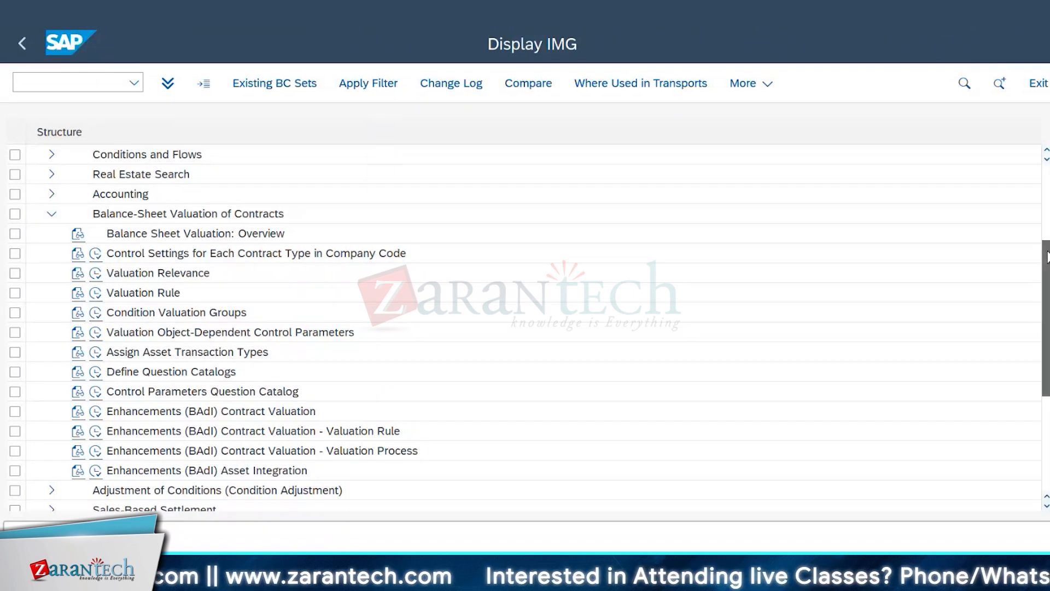
scroll(1047, 257, "down", 1)
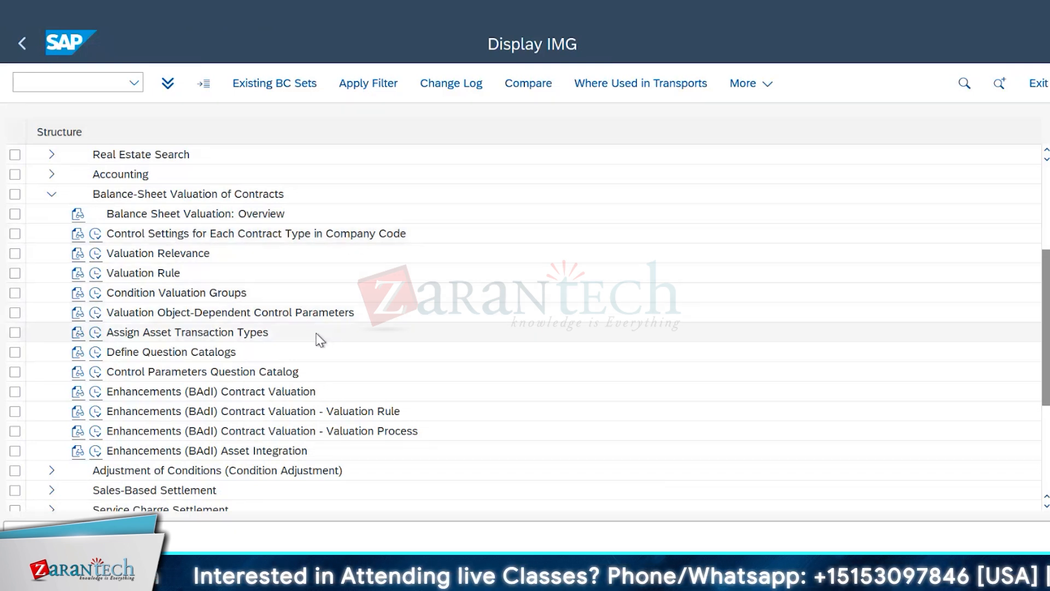
scroll(322, 335, "up", 3)
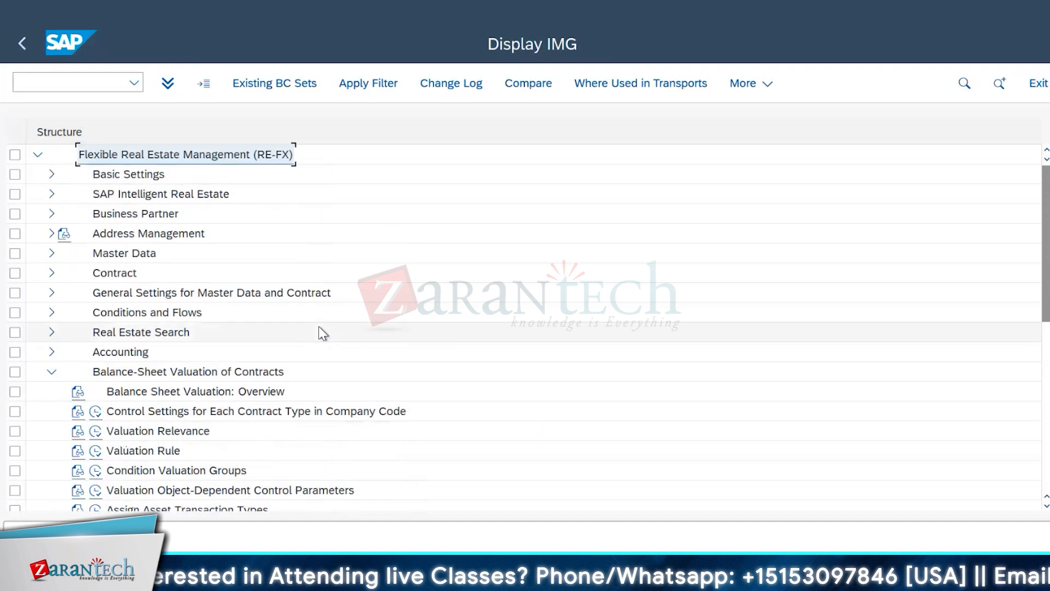
Step: Expand the RE-FX Basic Settings, open Activate Subfunctions and mark the CE01 Contract Valuation entry
left_click(52, 175)
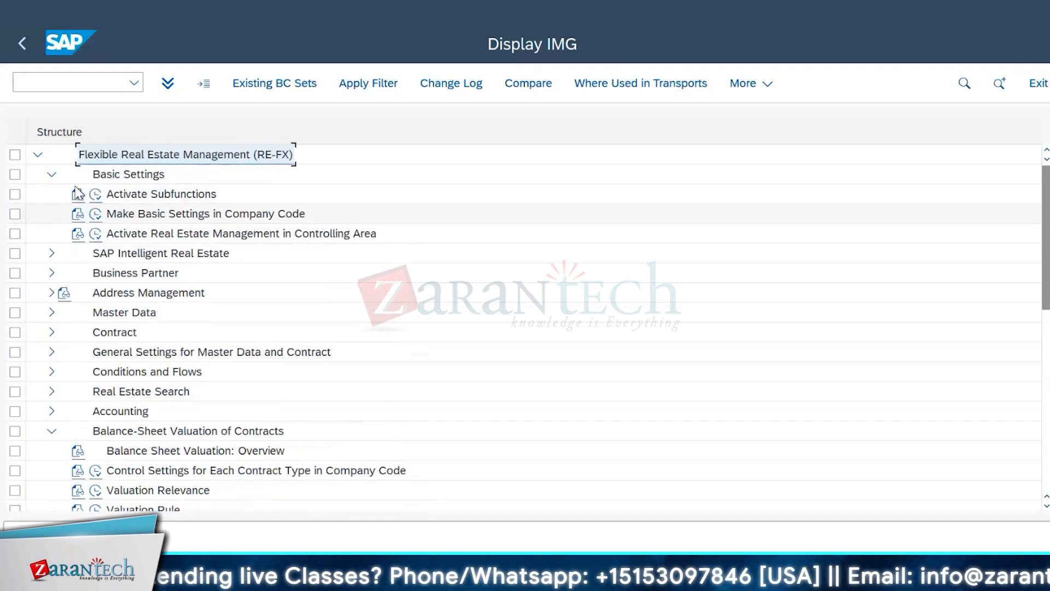
left_click(95, 195)
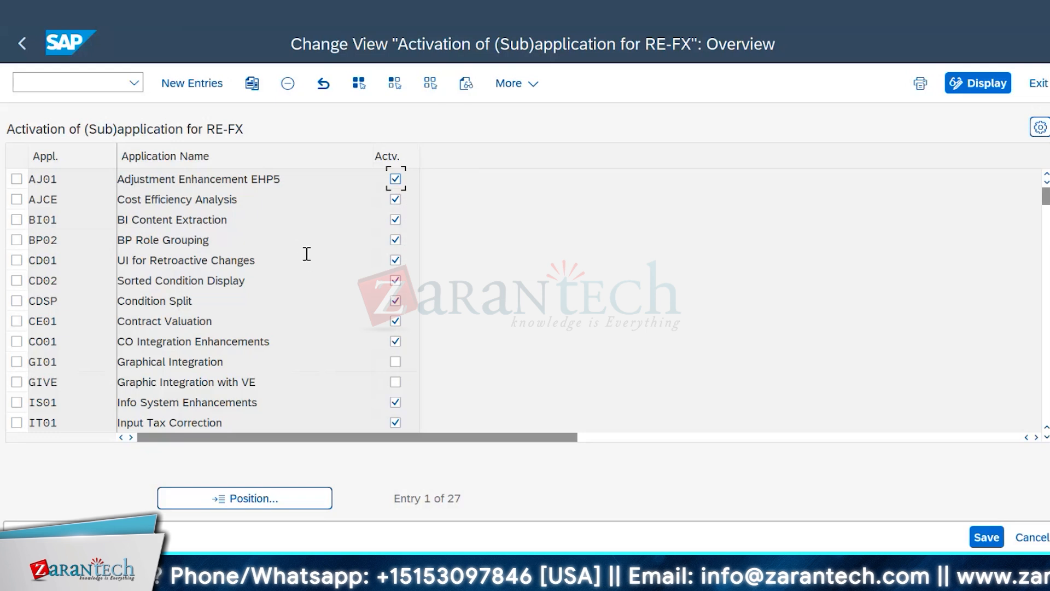
left_click(18, 321)
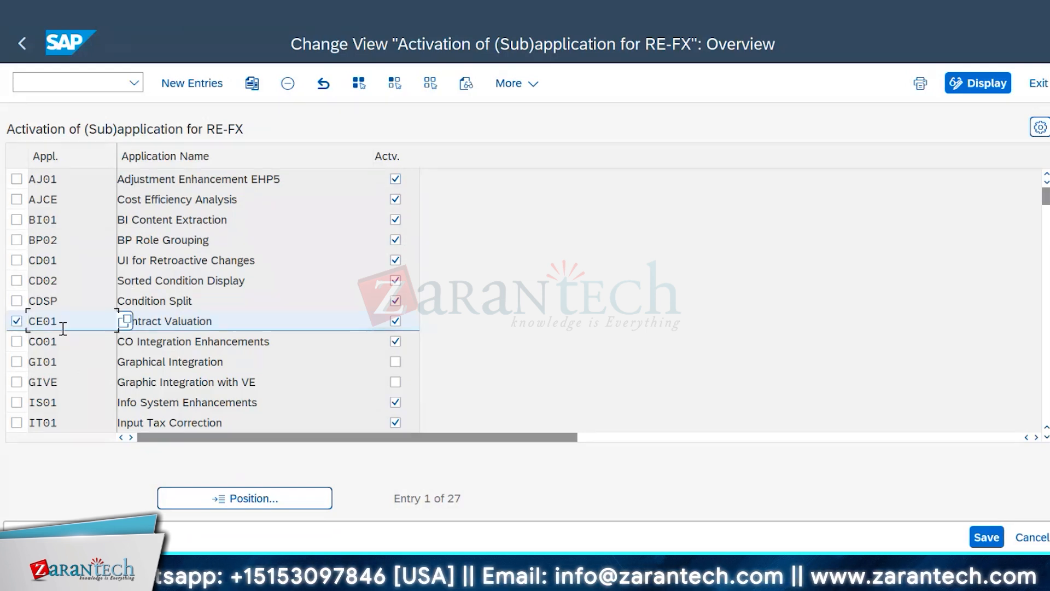
left_click(247, 322)
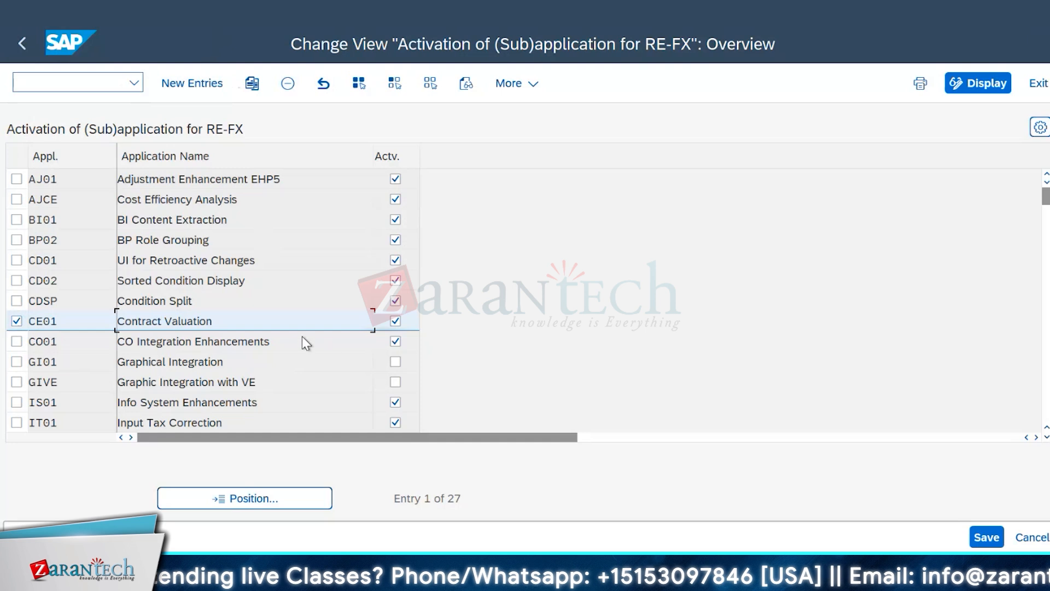
Step: Review the remaining RE-FX subapplications and their activation flags, and return to the IMG structure
scroll(288, 292, "down", 3)
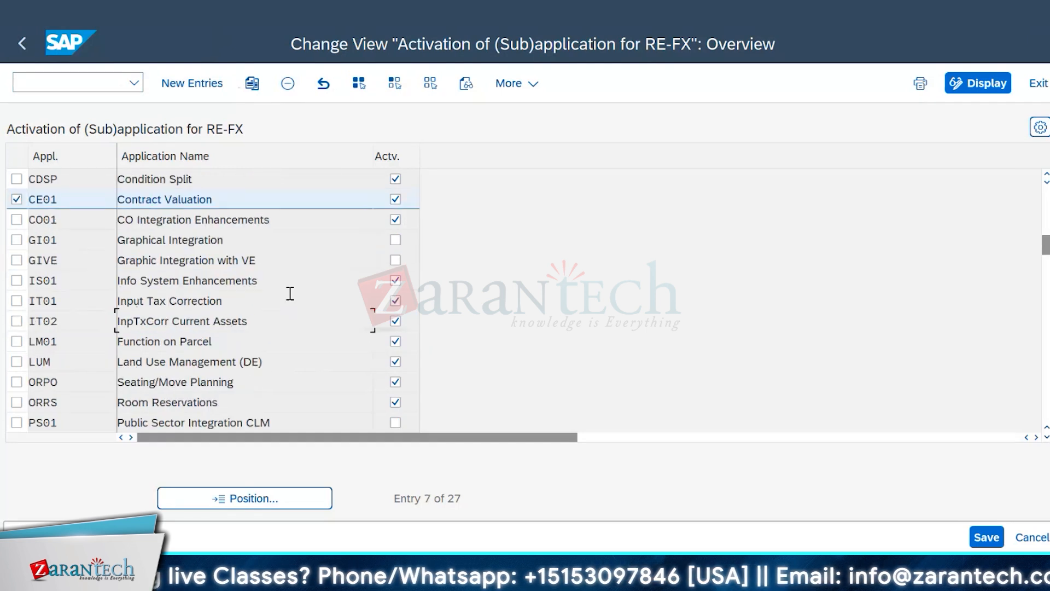
scroll(290, 293, "down", 3)
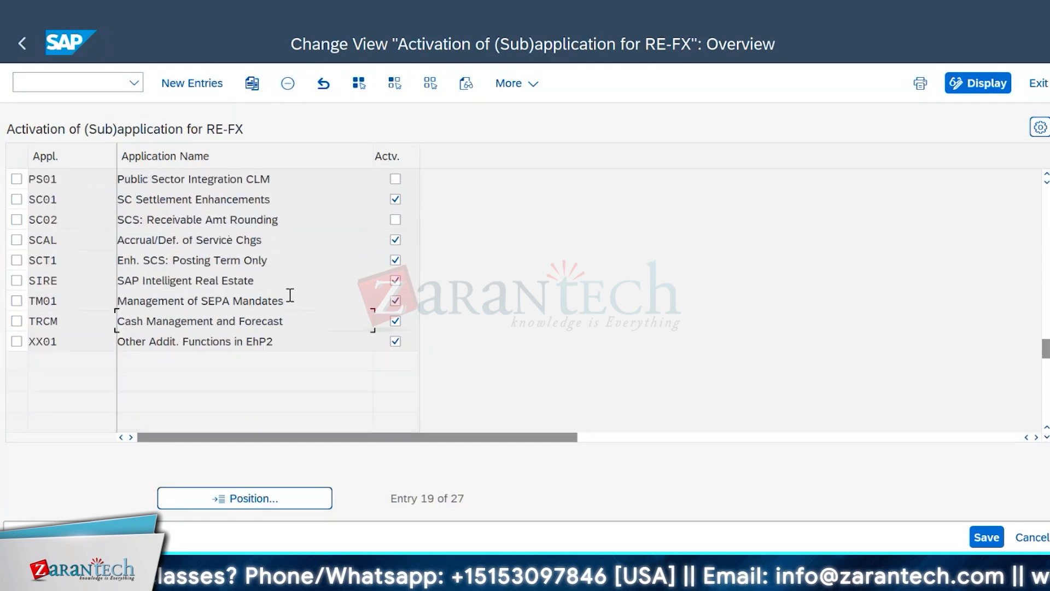
scroll(290, 296, "up", 4)
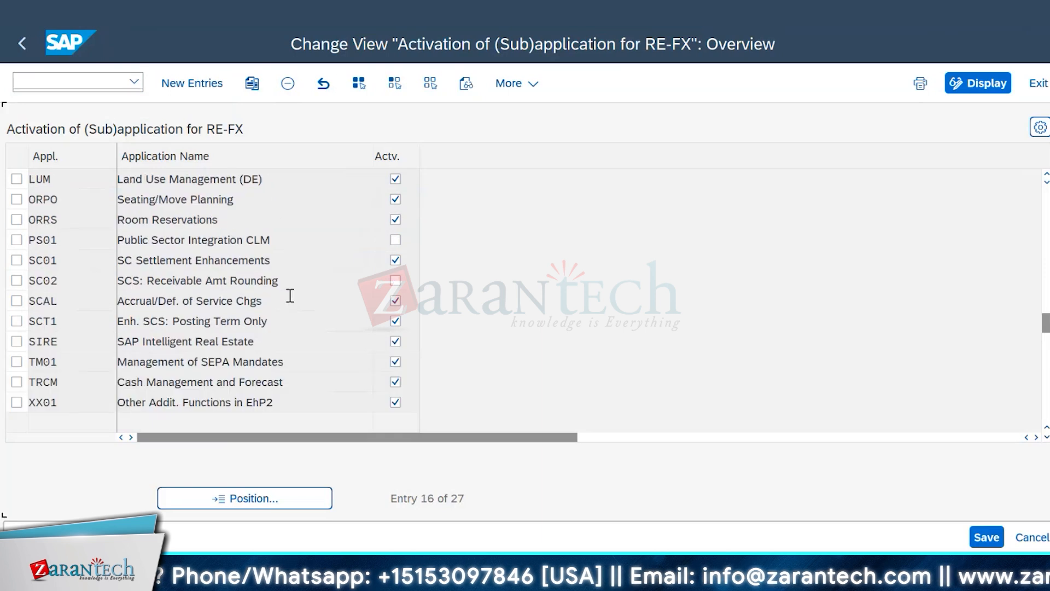
scroll(289, 295, "up", 2)
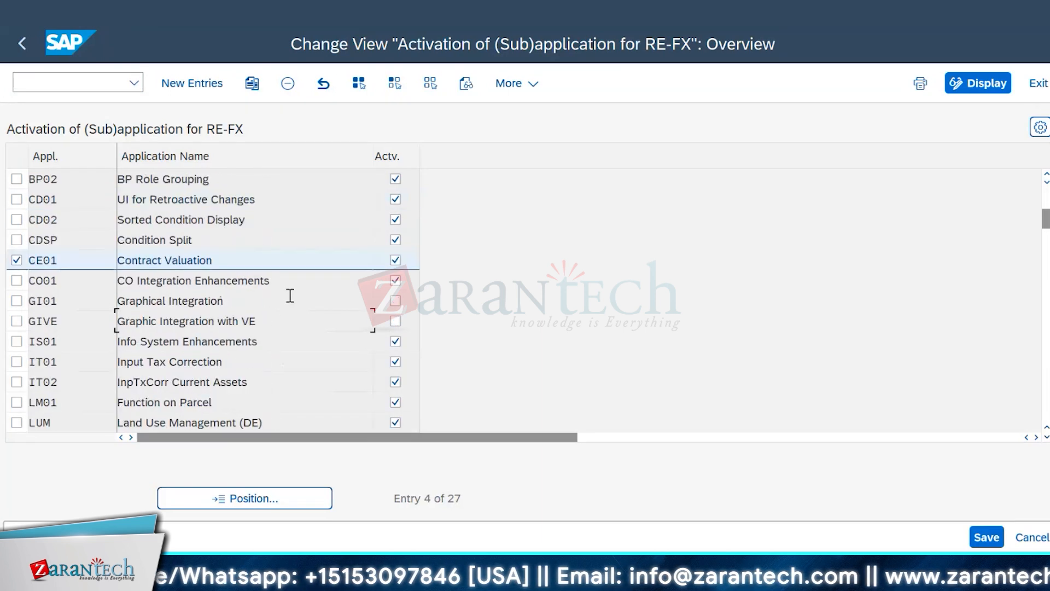
left_click(25, 49)
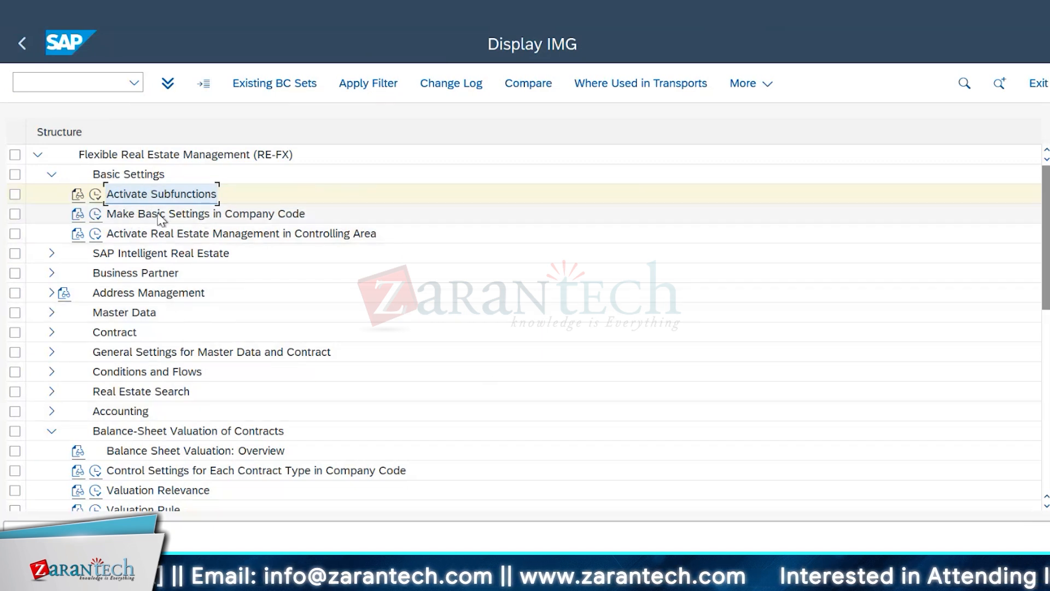
Step: Open the control settings for each contract type in company code and widen the Contract Type column to show its full heading
scroll(526, 392, "down", 1)
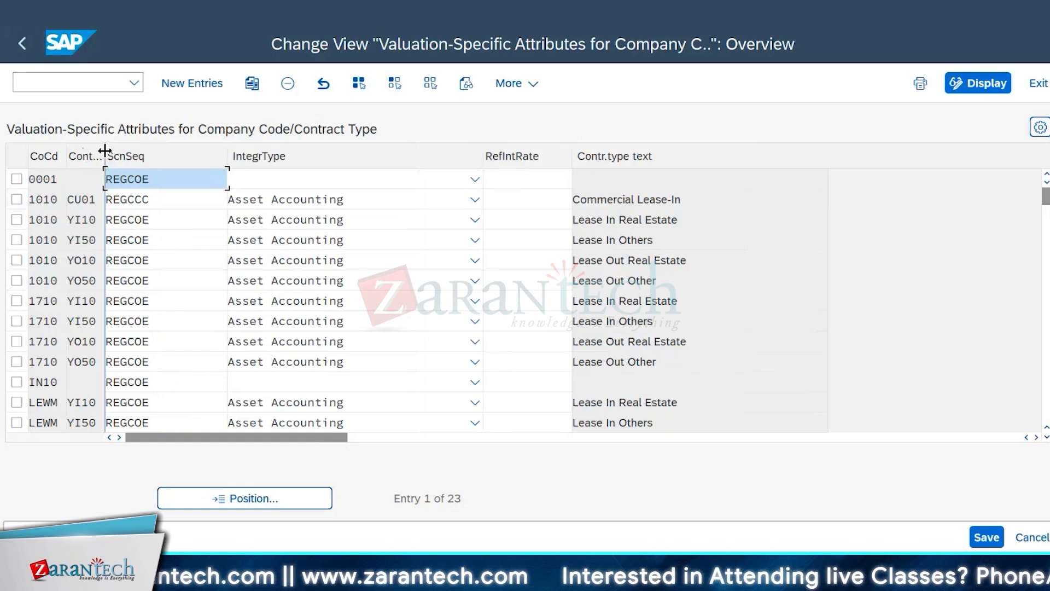
left_click_drag(117, 151, 125, 151)
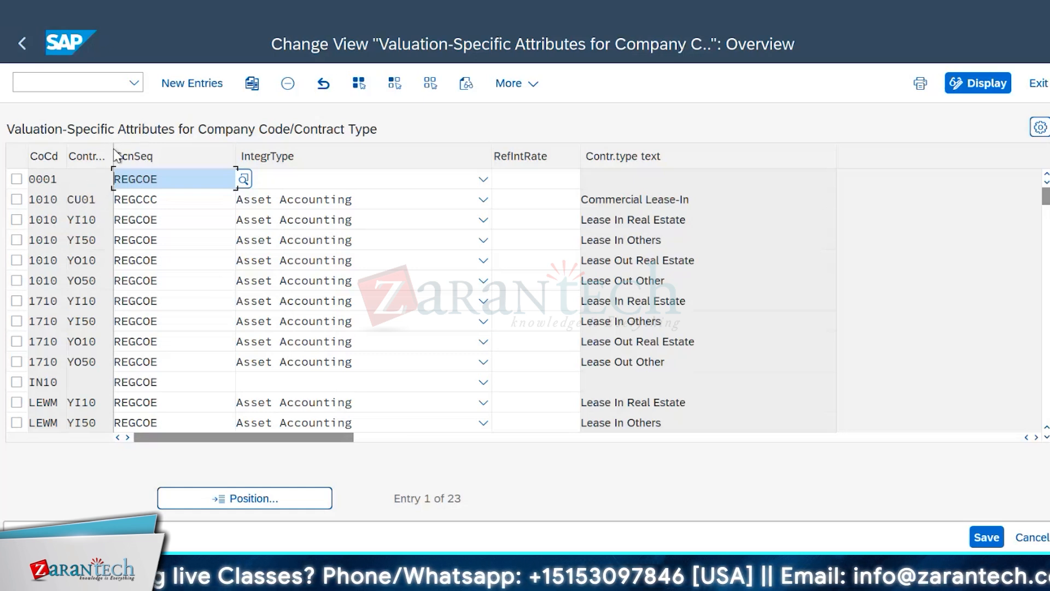
left_click_drag(179, 157, 189, 158)
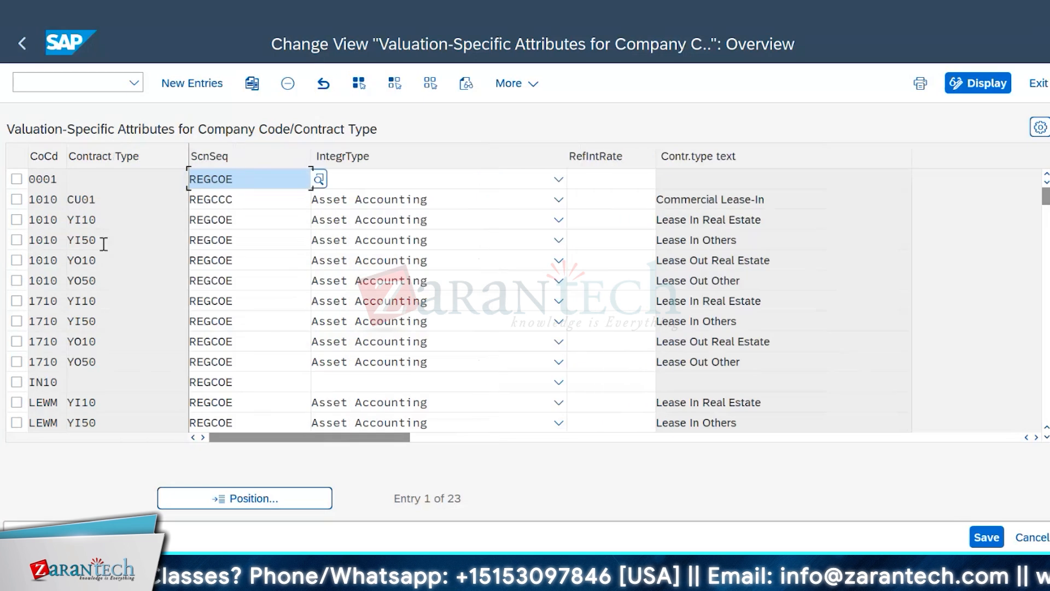
Step: Mark the company code 1010 row with contract type CU01 and compare it with the YI10 row
left_click(115, 203)
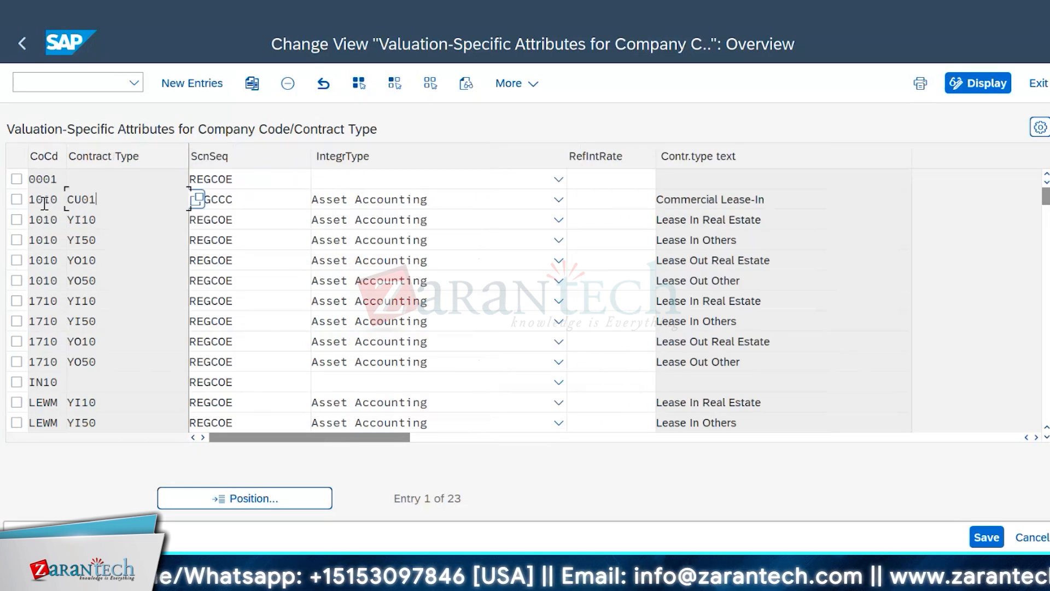
left_click(17, 199)
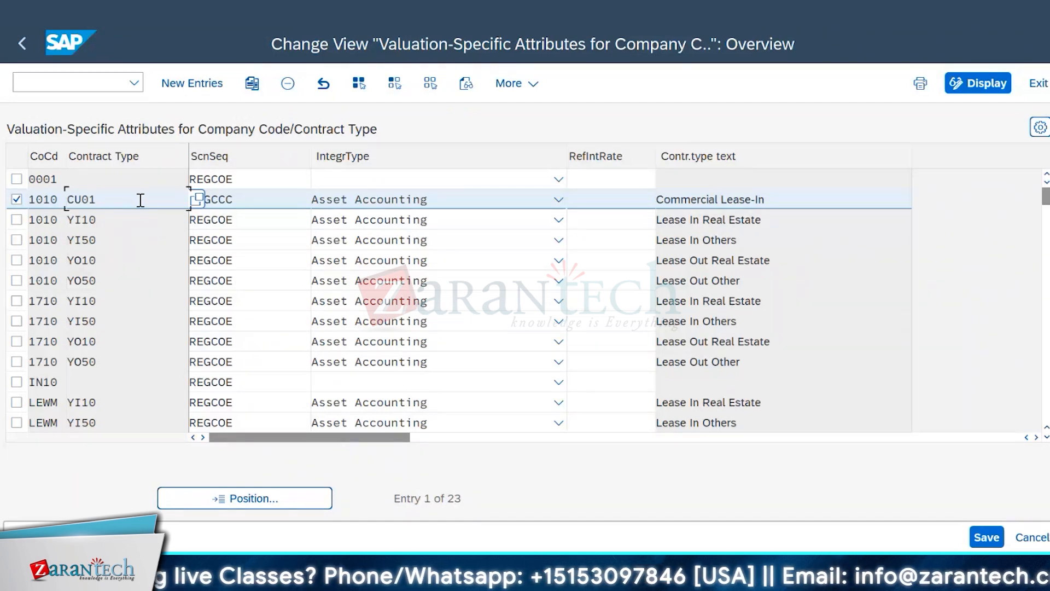
left_click(120, 224)
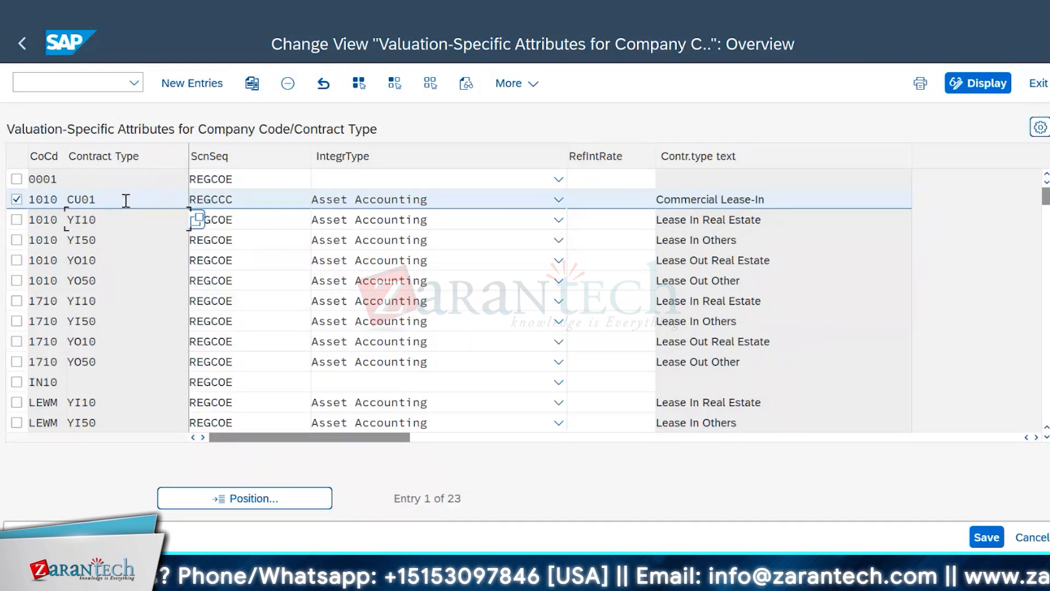
left_click(126, 200)
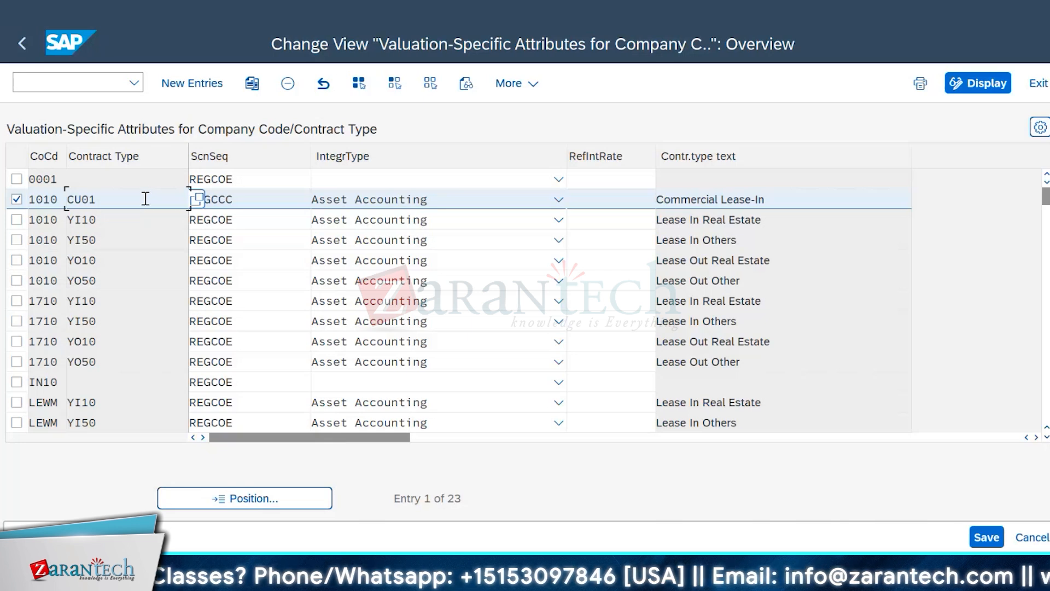
left_click(102, 218)
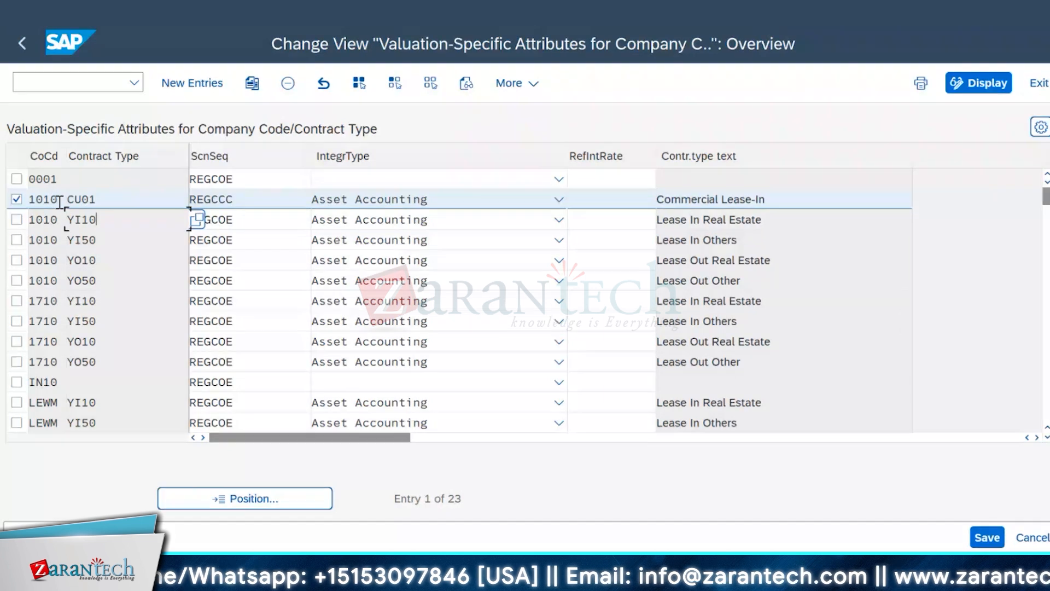
left_click(133, 202)
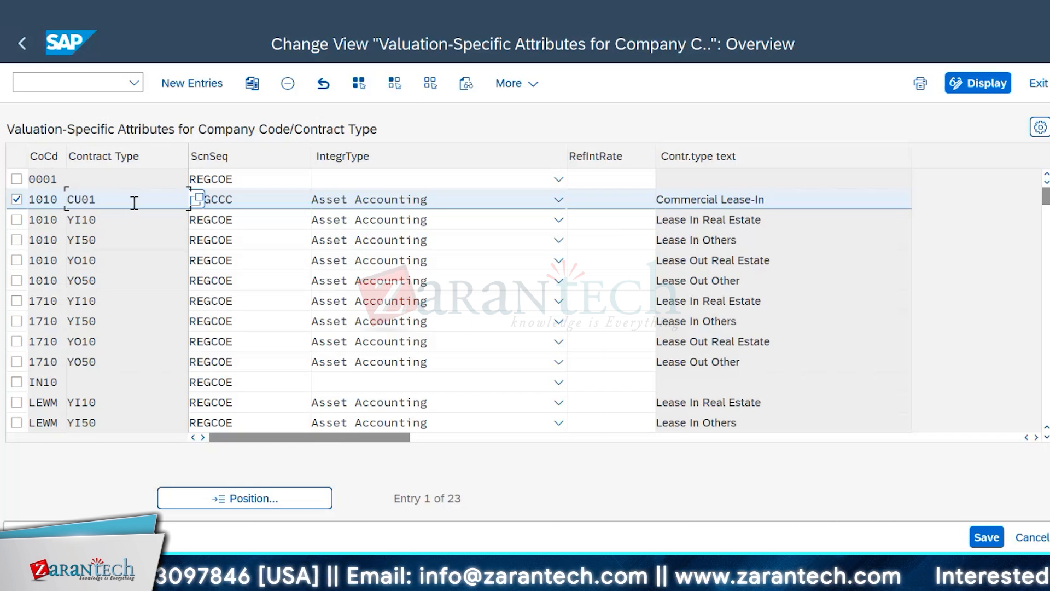
Step: Compare the ScnSeq values of contract types CU01 and YI10 in company code 1010
left_click(256, 199)
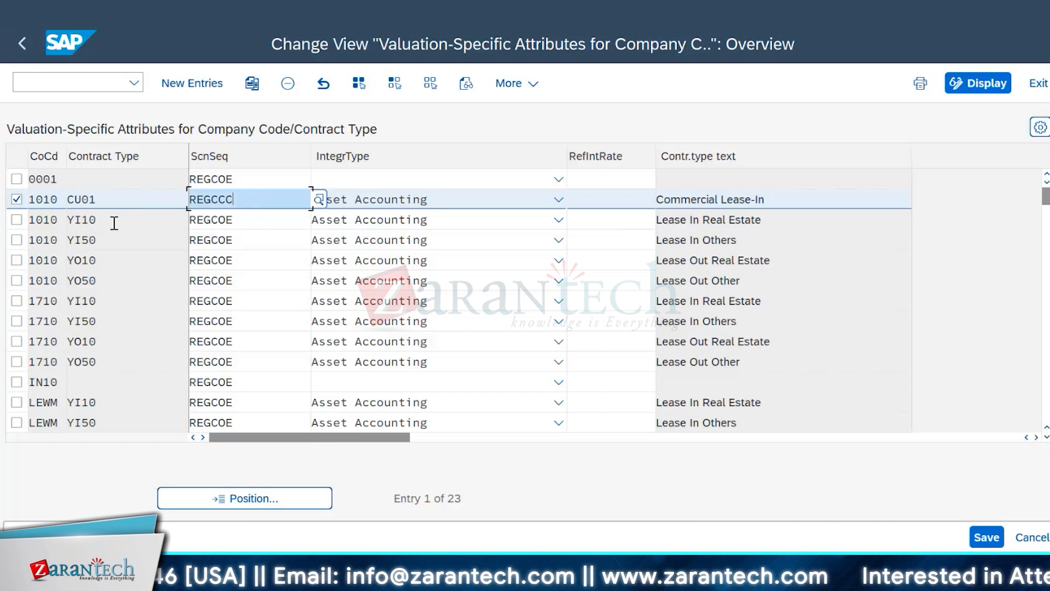
left_click(251, 219)
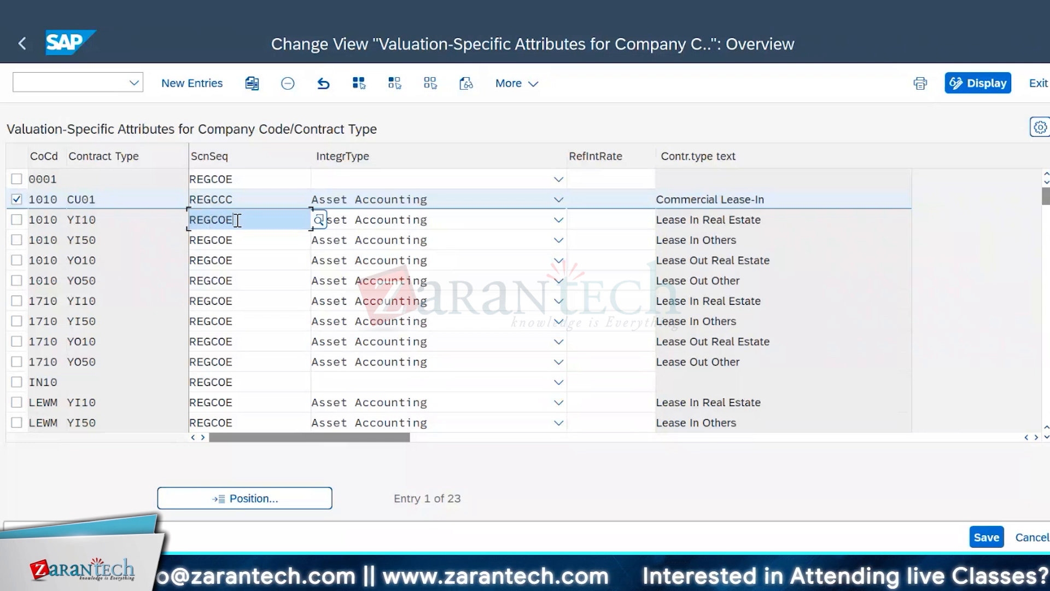
left_click_drag(234, 220, 145, 240)
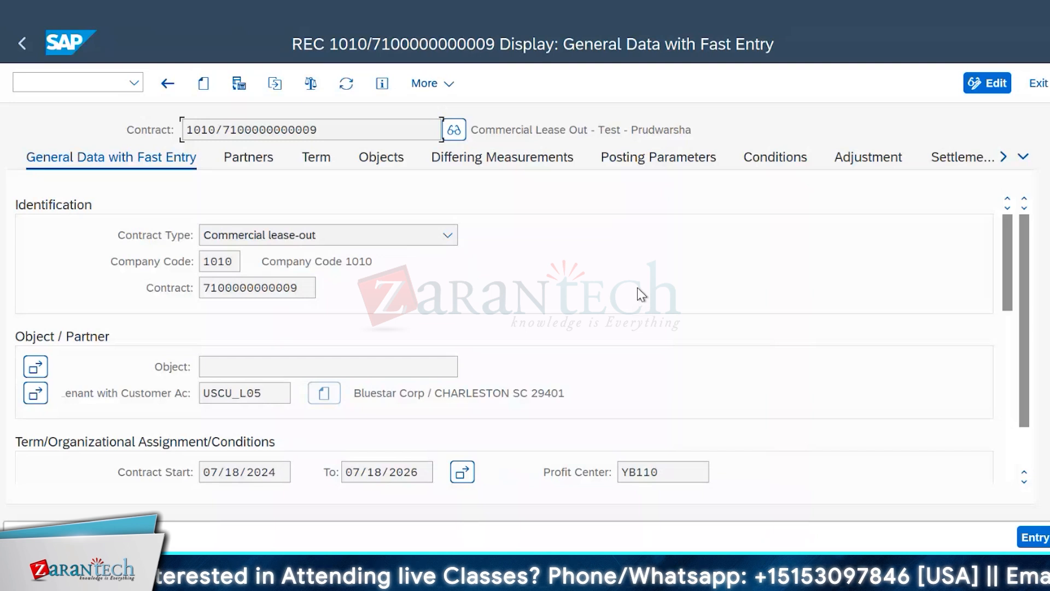
Step: Bring the contract's further tabs into view, and switch back to the valuation-specific attributes table
left_click(1004, 157)
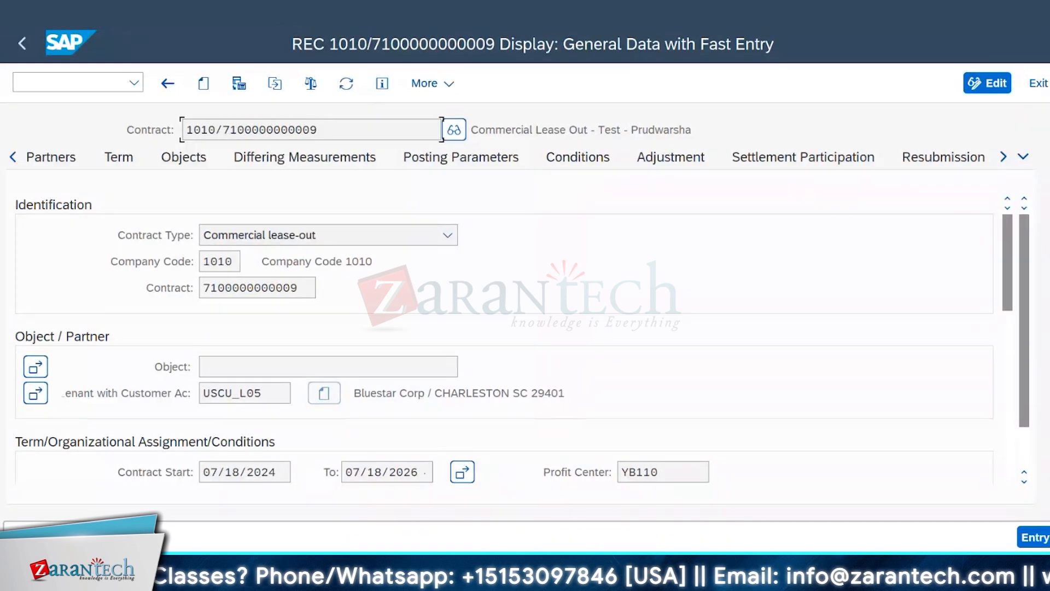
left_click(339, 580)
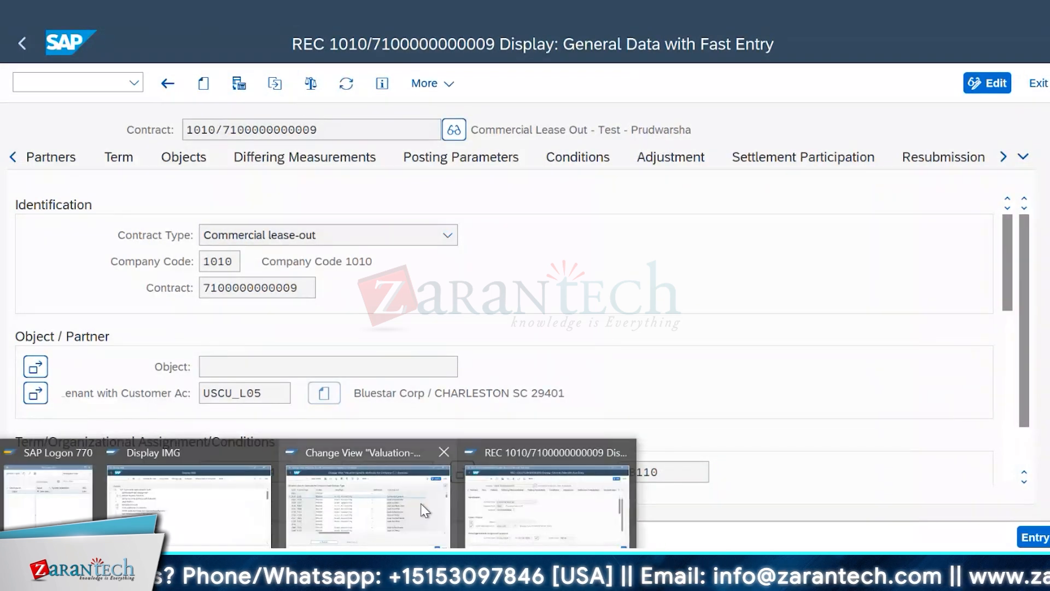
left_click(367, 503)
Step: Examine contract type YI10 in company code 1010 together with its ScnSeq entry
left_click(241, 222)
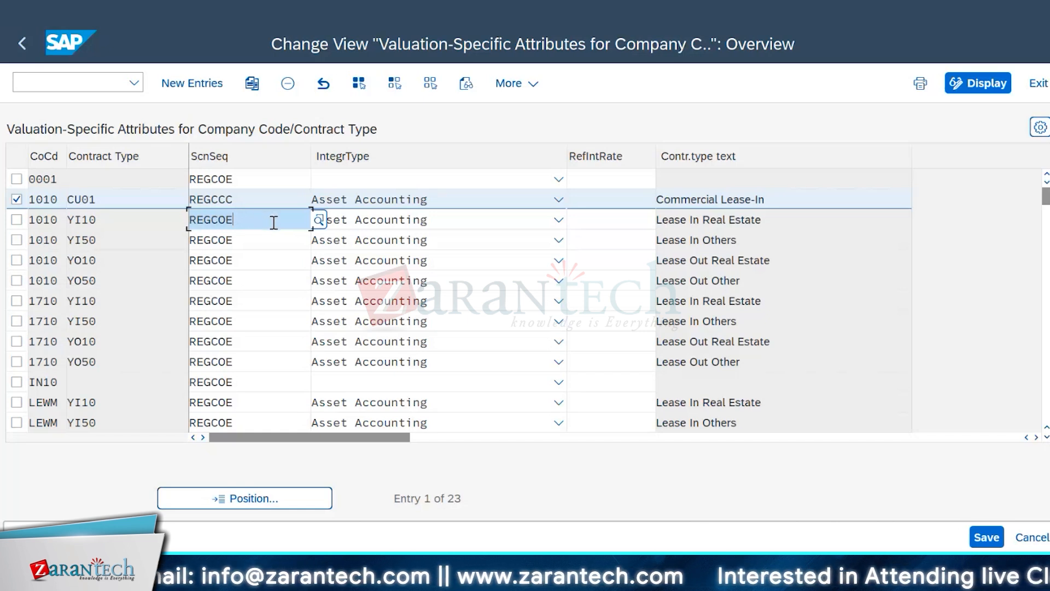
left_click(115, 221)
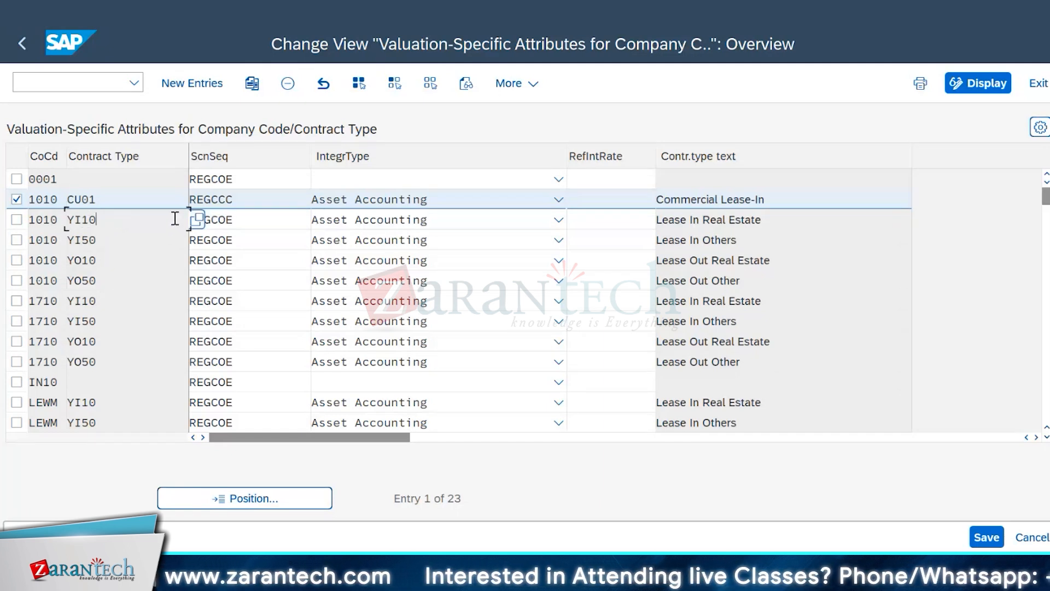
left_click(251, 221)
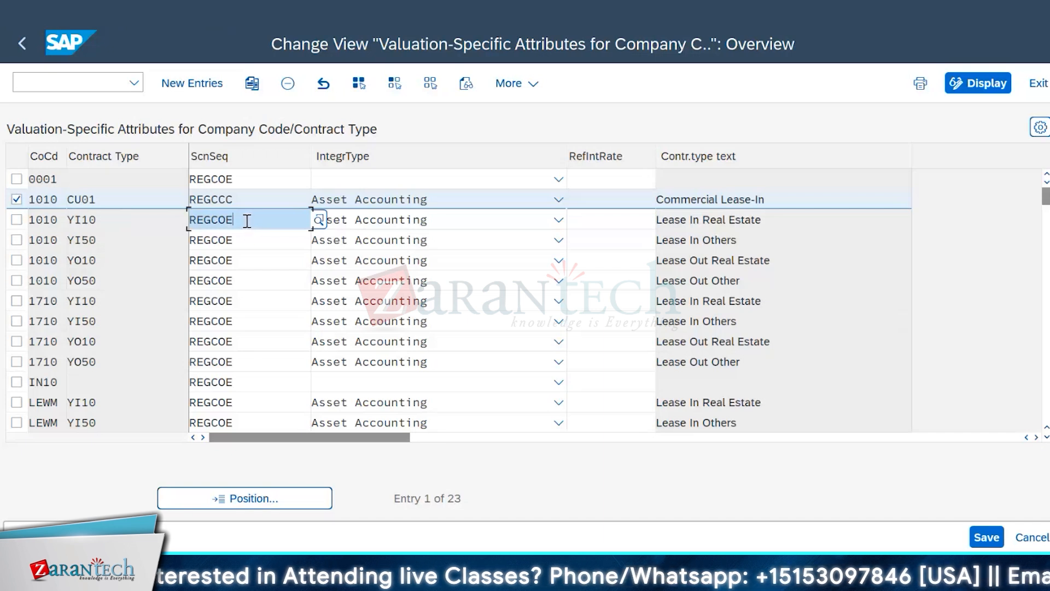
left_click(135, 220)
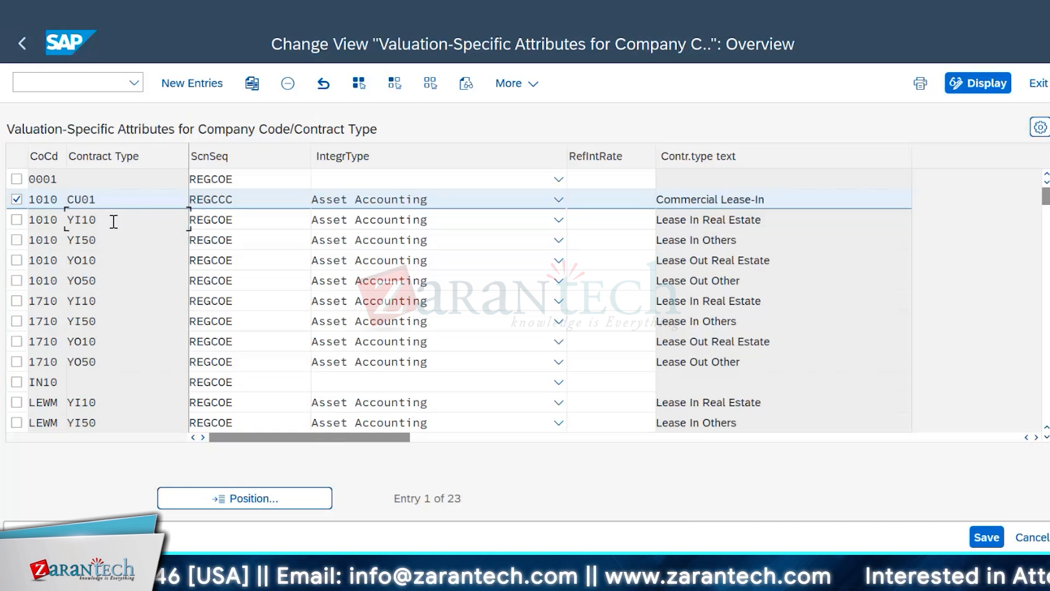
left_click(268, 222)
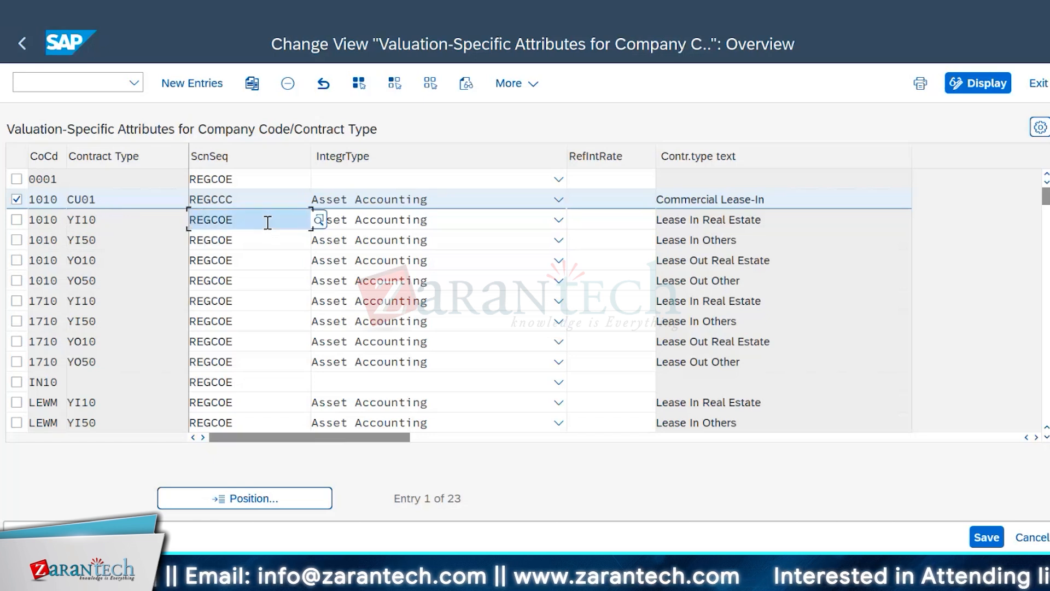
left_click(143, 224)
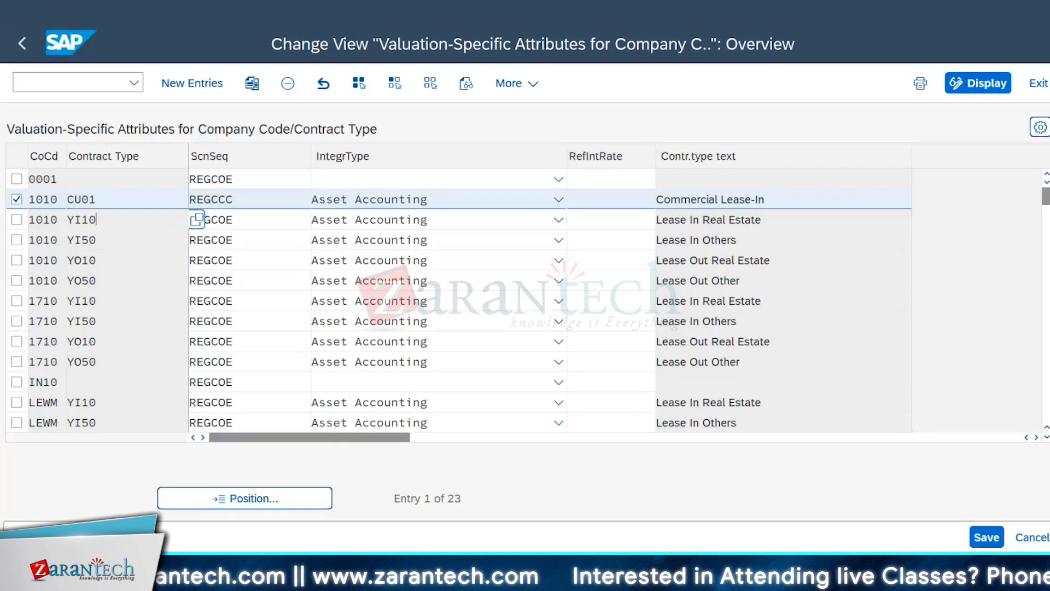
Step: Switch to the displayed commercial lease-out contract and bring its first tabs, starting with General Data with Fast Entry, back into view
mouse_move(180, 580)
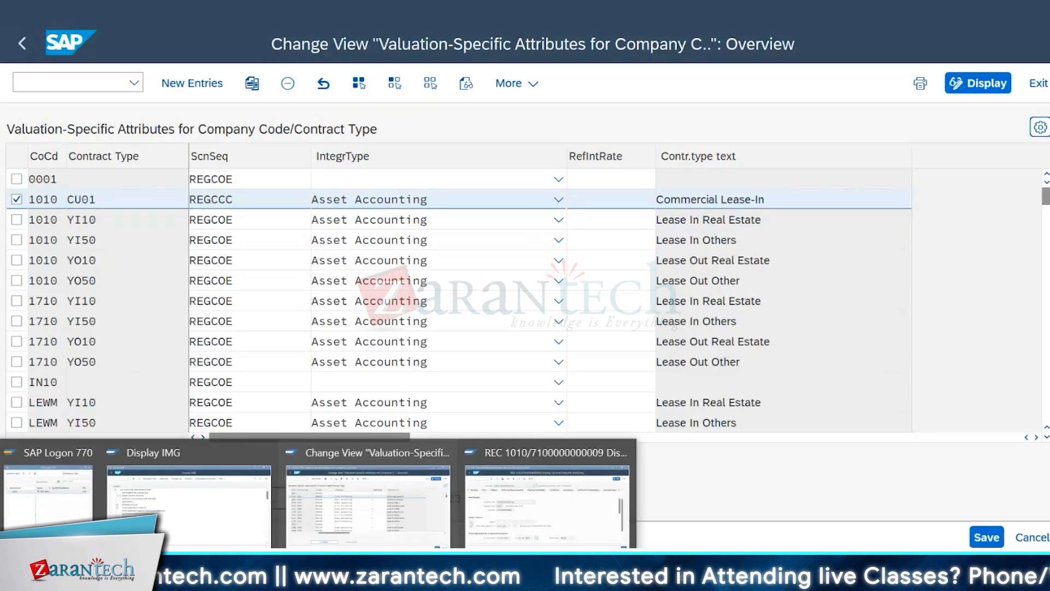
left_click(588, 507)
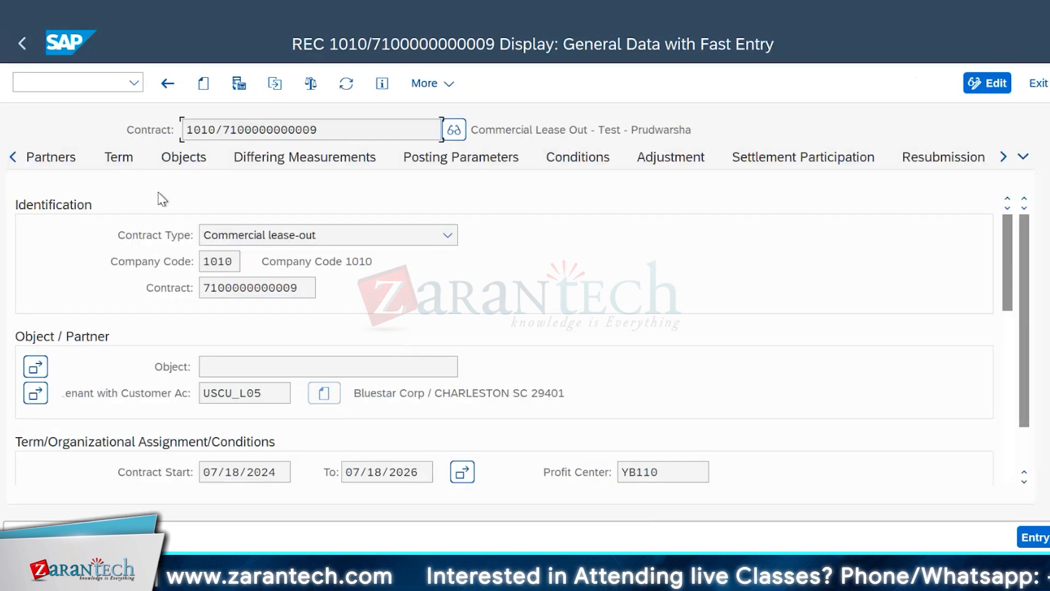
left_click(12, 159)
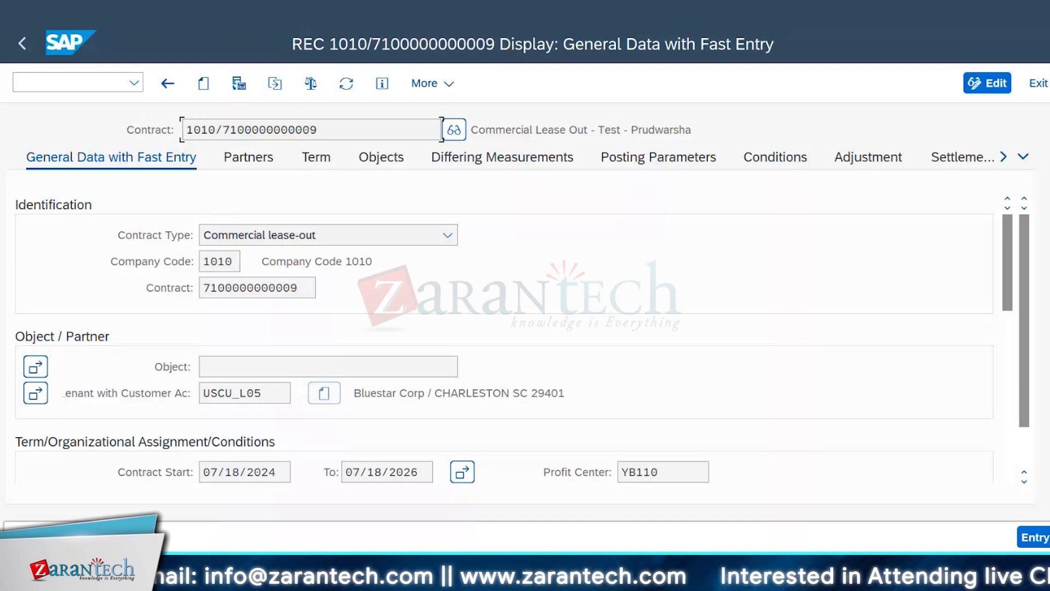
Step: Go back to the valuation-specific attributes and list the IntegrType options for contract type YI10 in company code 1010
mouse_move(279, 570)
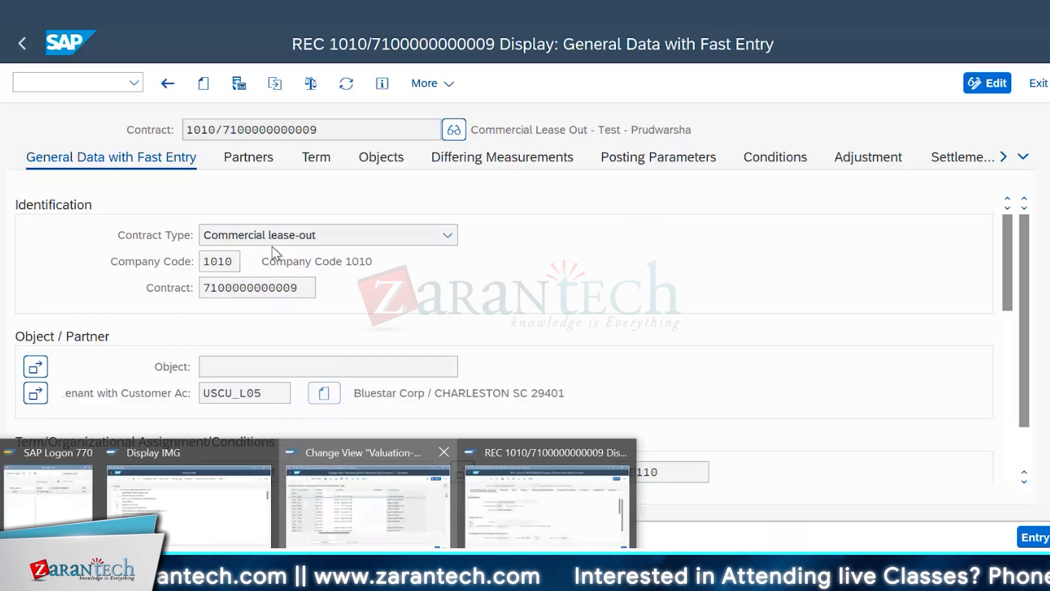
left_click(367, 501)
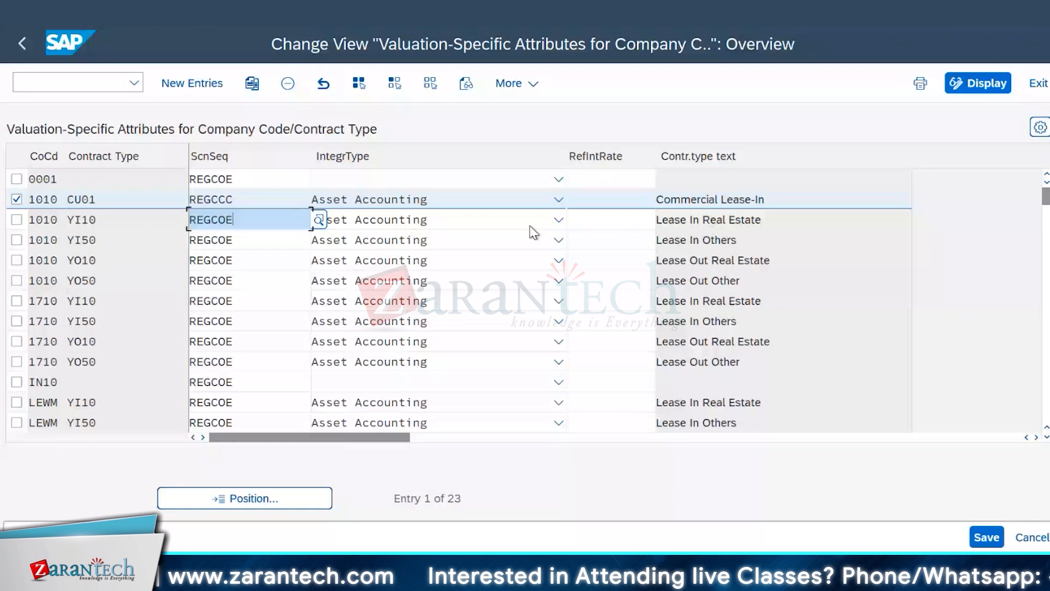
left_click(558, 221)
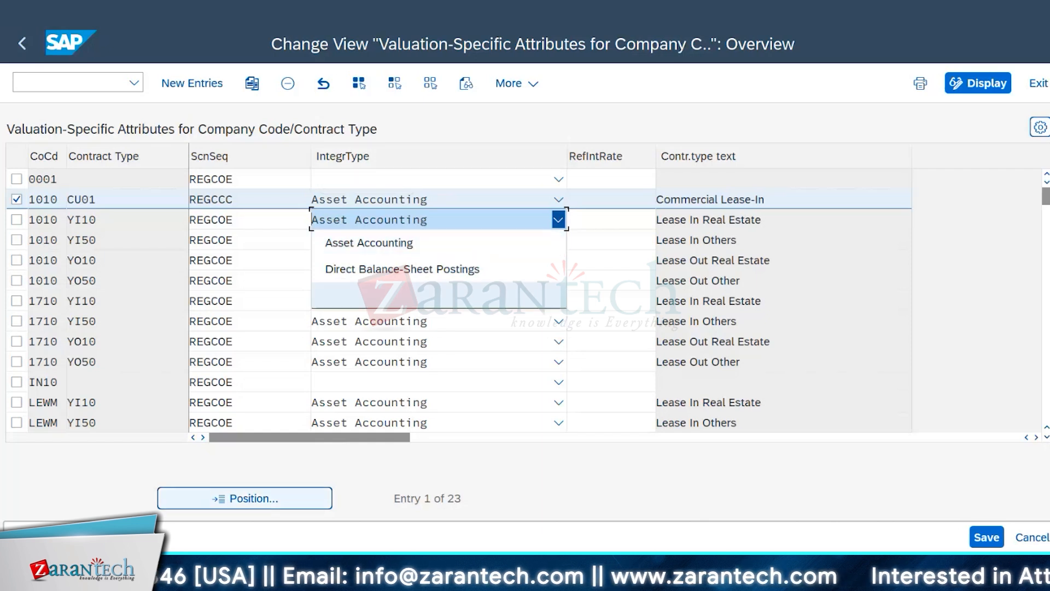
Step: Switch to the displayed lease-out contract and show its conditions
left_click(284, 568)
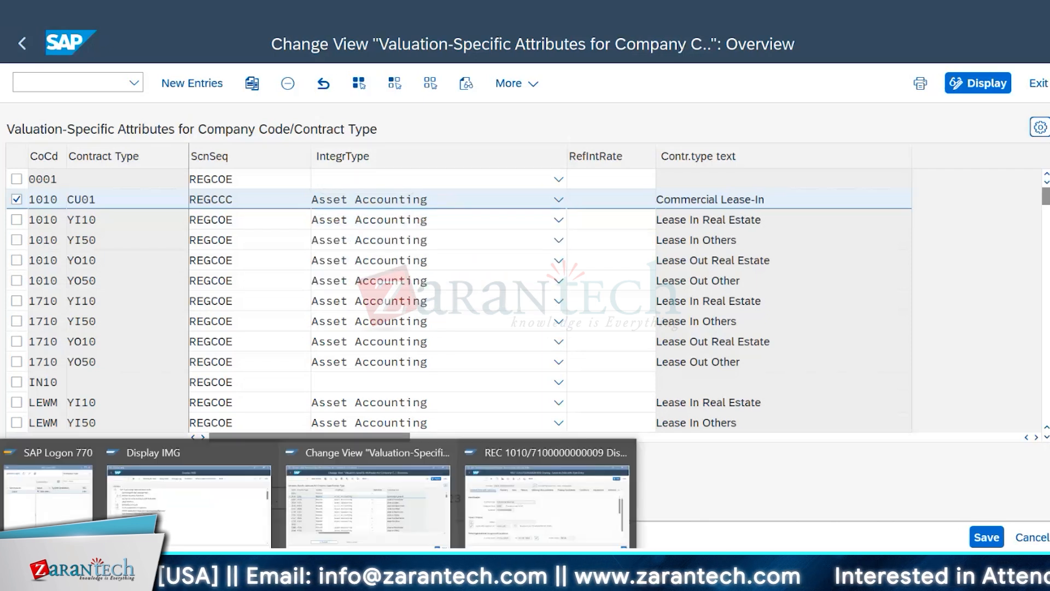
left_click(541, 514)
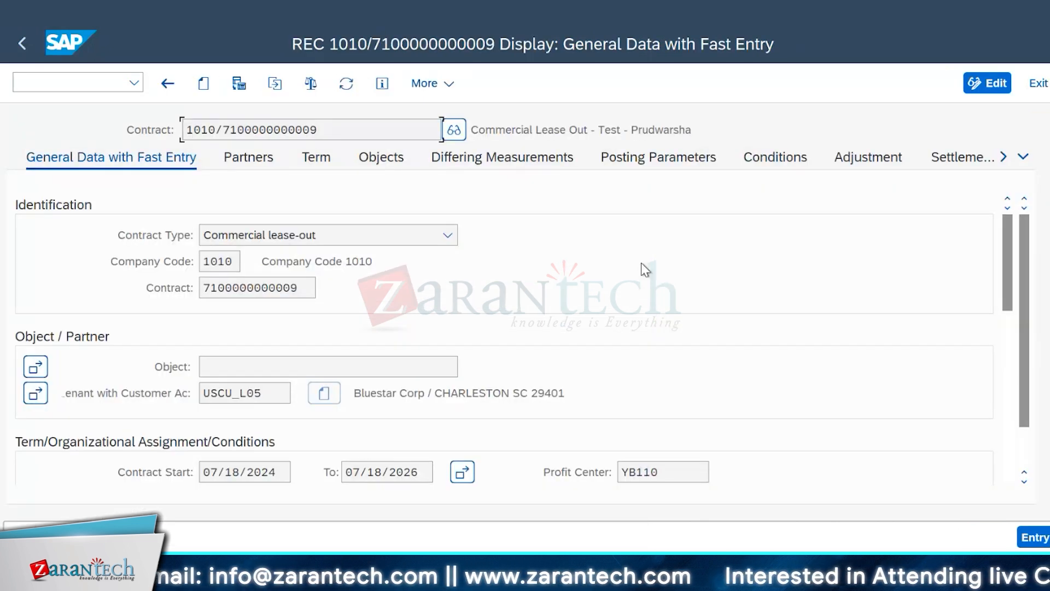
left_click(790, 164)
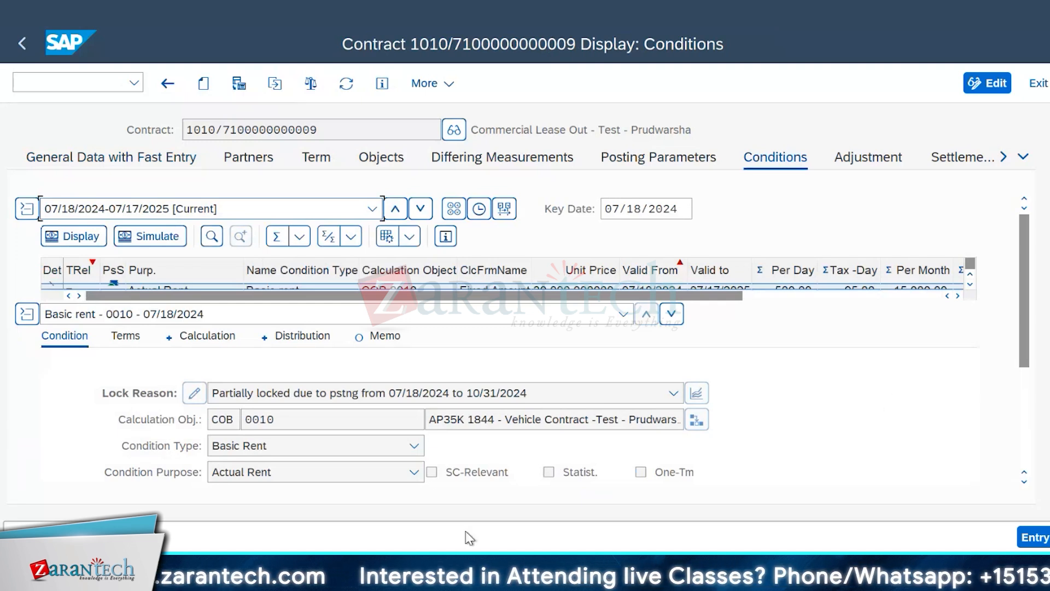
left_click(317, 579)
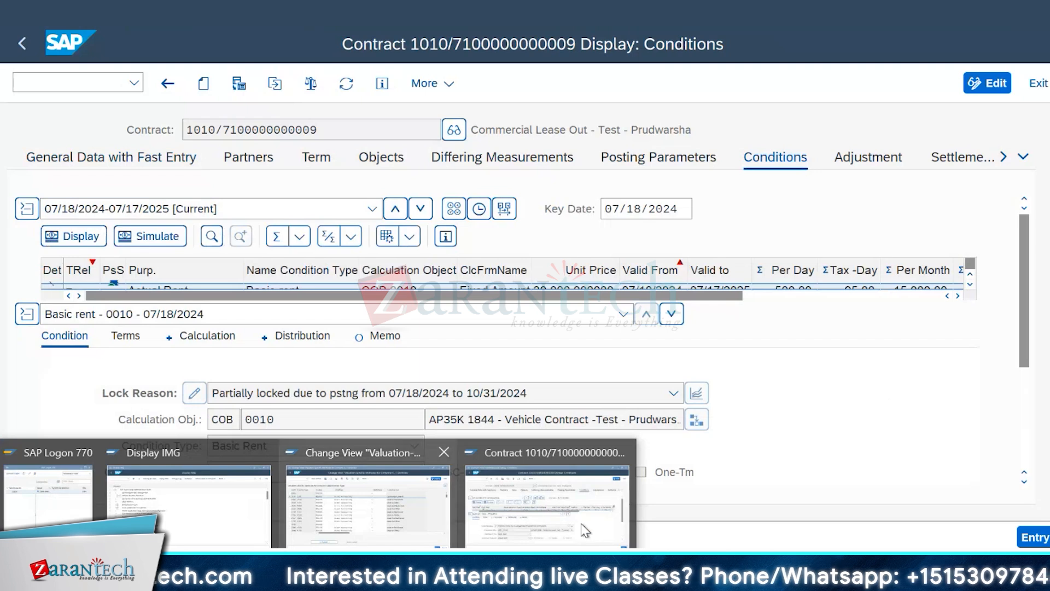
left_click(593, 527)
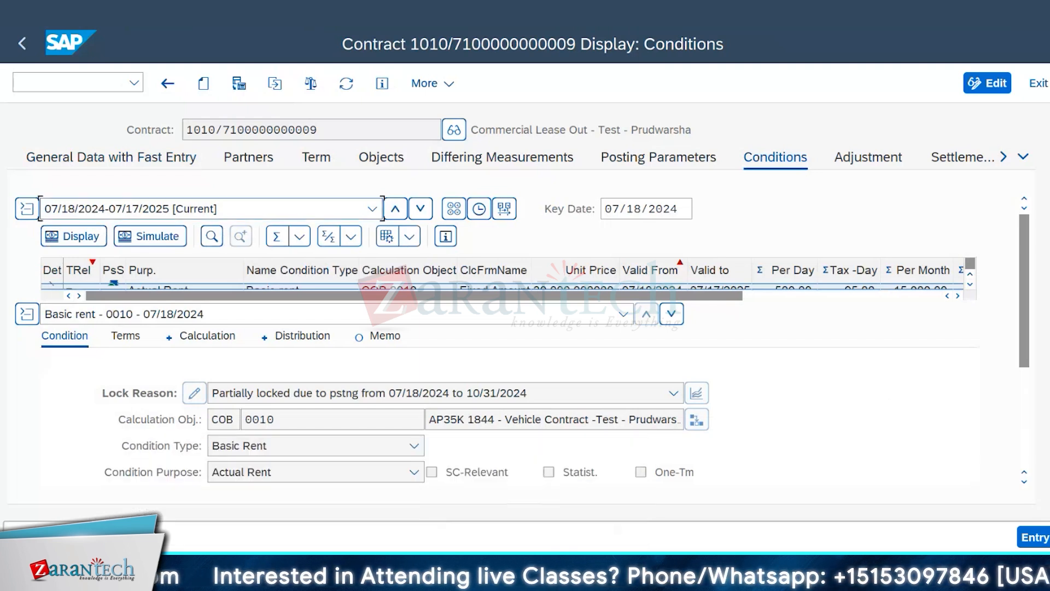
Step: Return to the valuation attributes table, review the YI10 integration type choices in company code 1010, and close the list without changing it
left_click(317, 580)
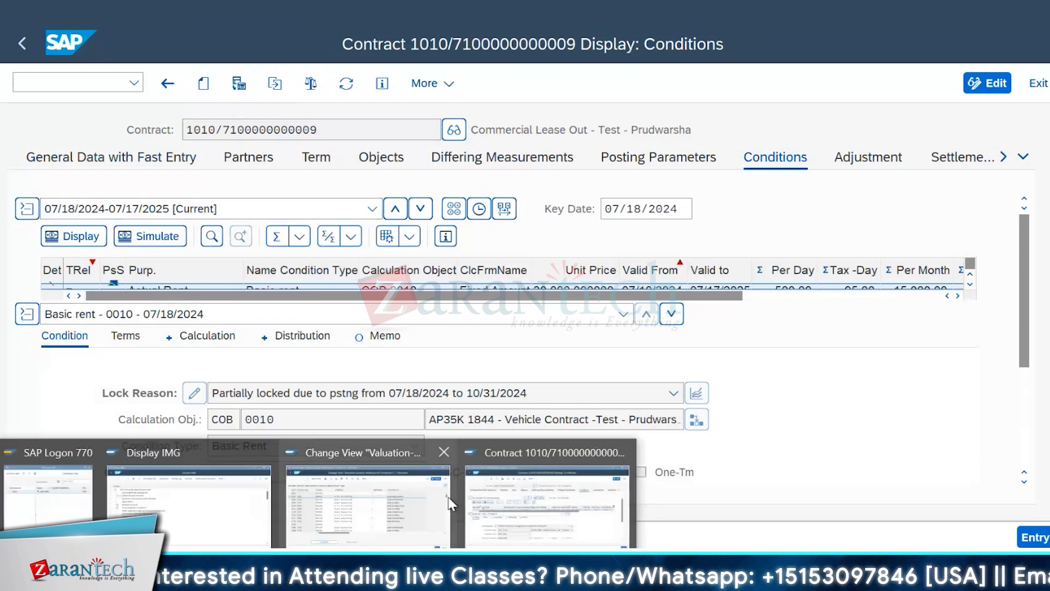
left_click(433, 499)
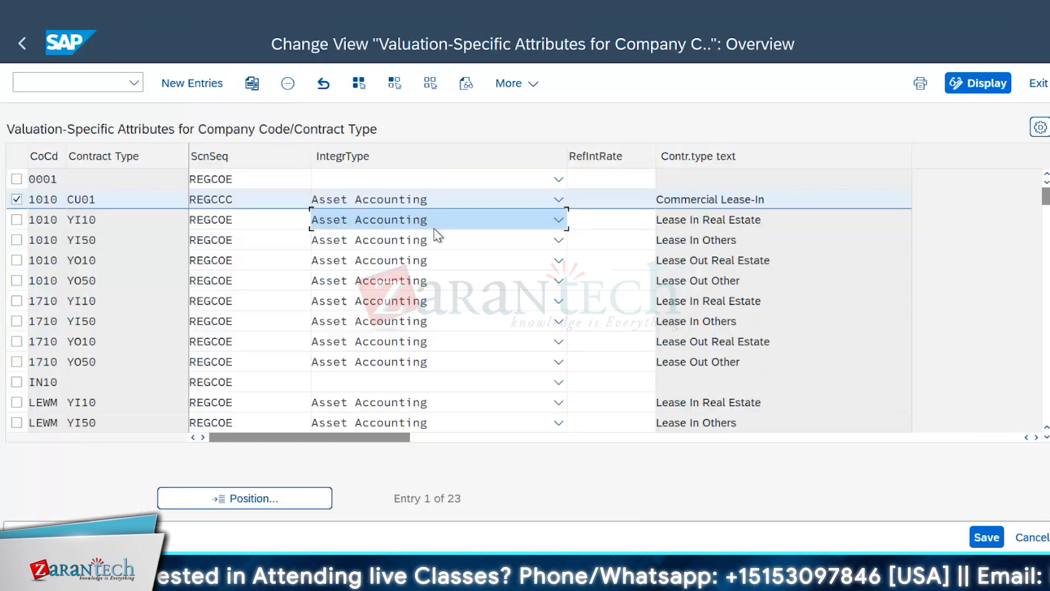
left_click(558, 220)
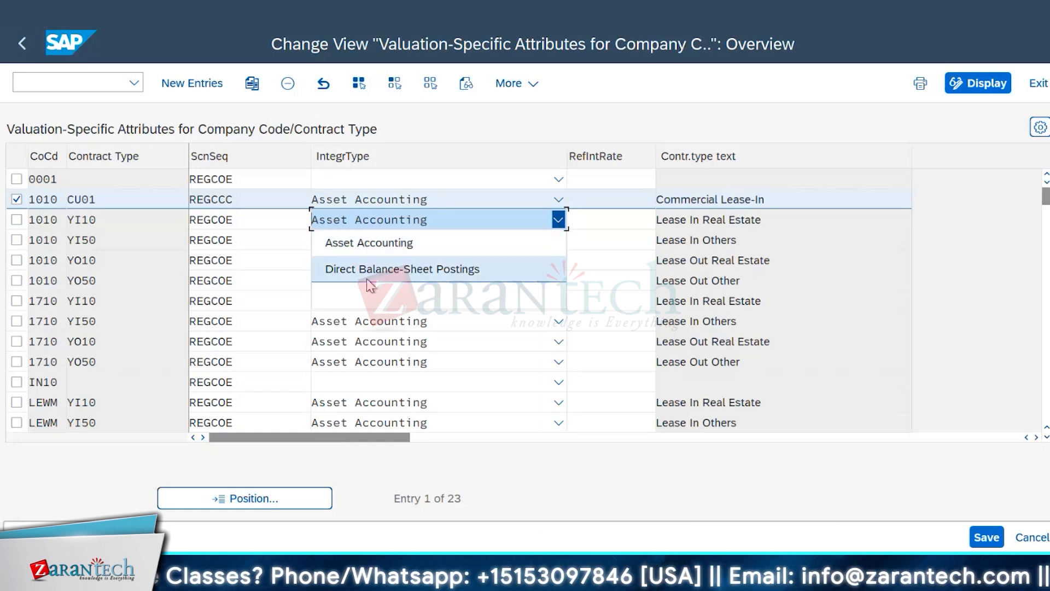
left_click(479, 132)
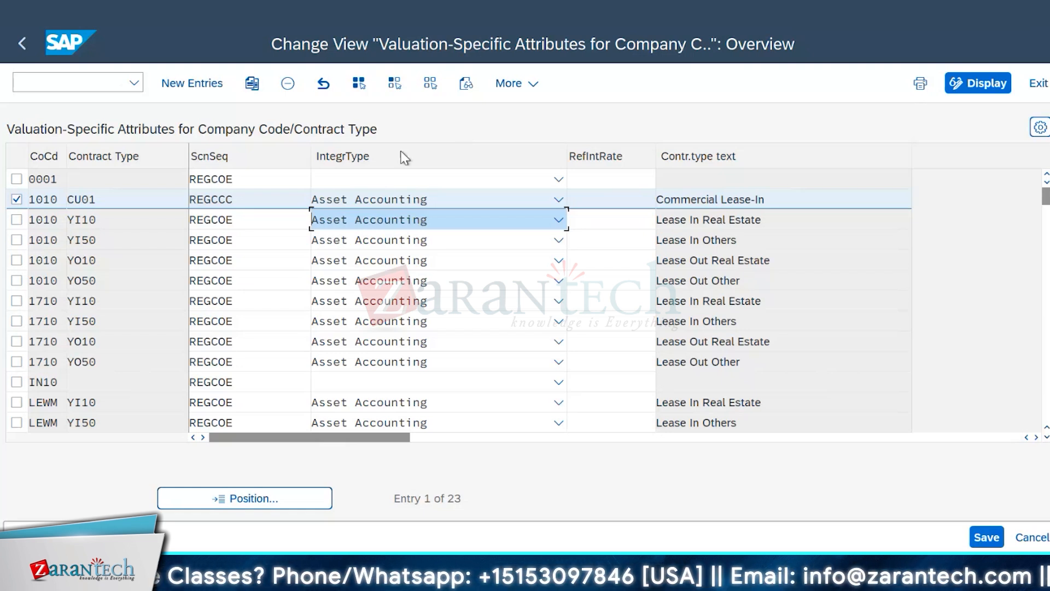
Step: Return to the IMG structure and mark Valuation Rule, followed by Assign Asset Transaction Types, under Balance-Sheet Valuation of Contracts
left_click(24, 41)
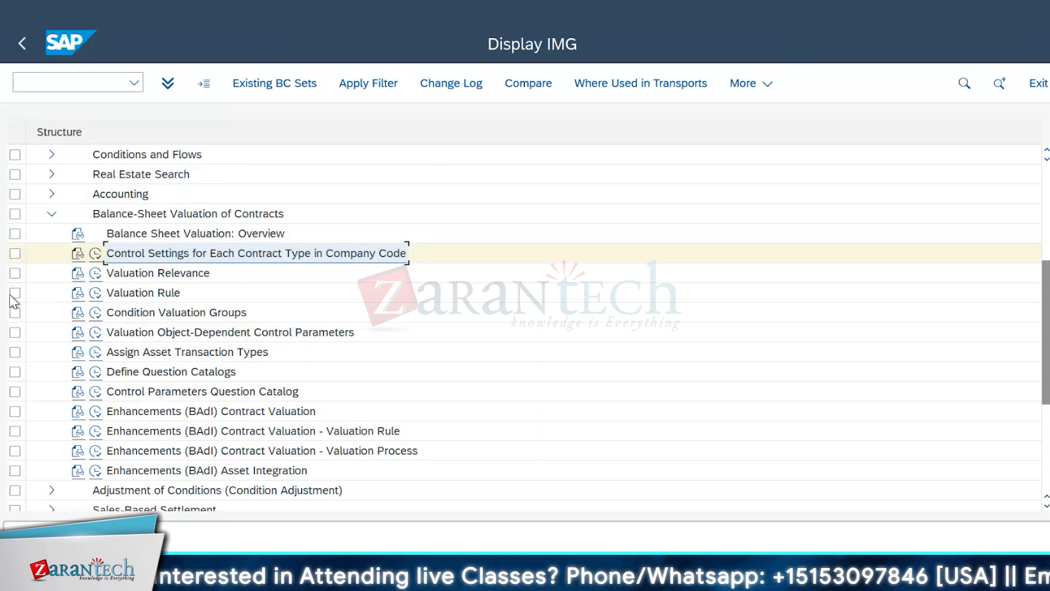
left_click(140, 294)
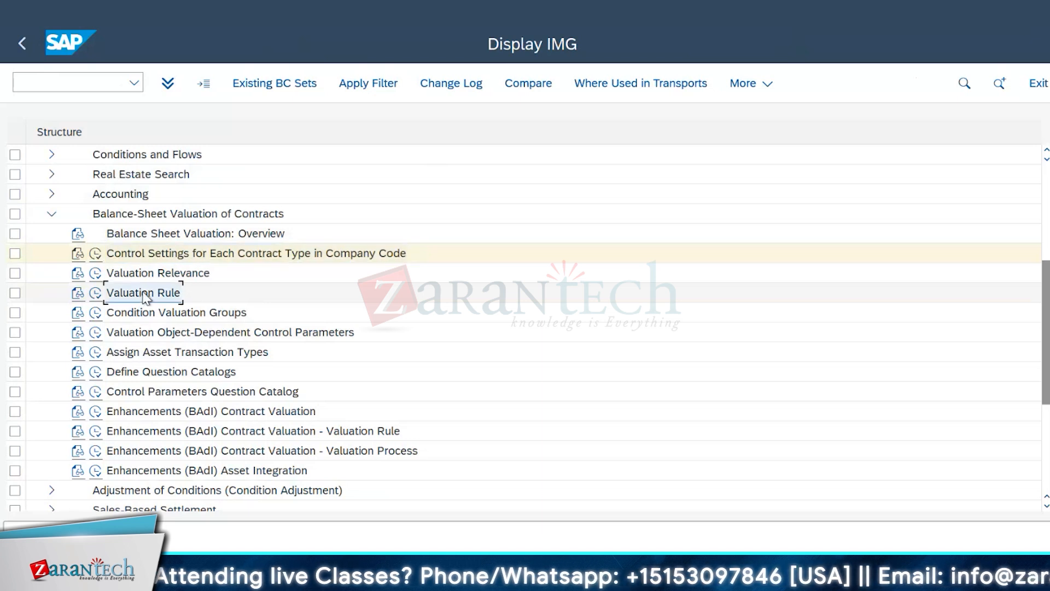
left_click(129, 360)
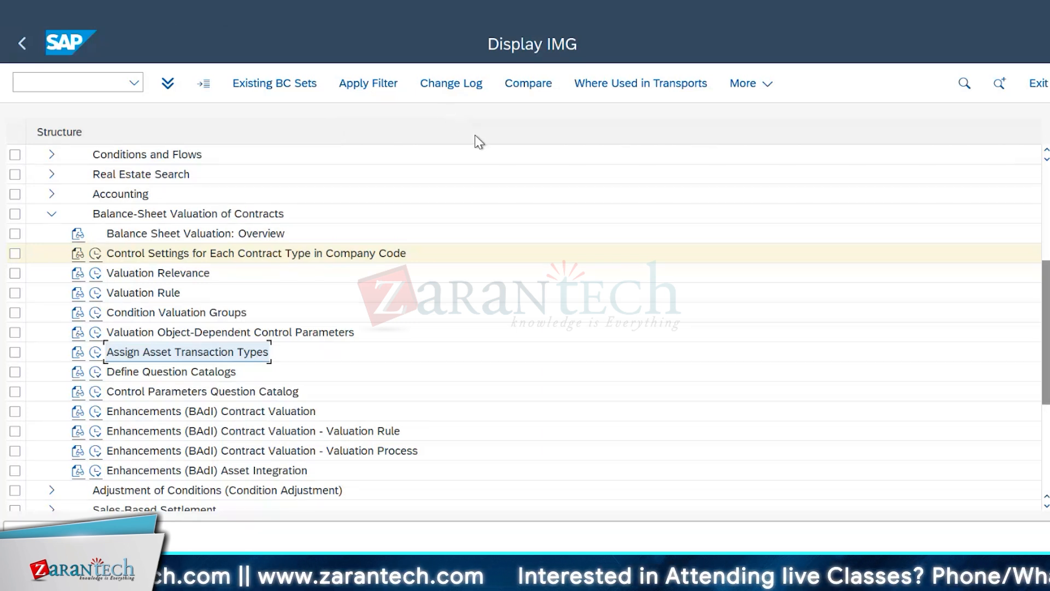
Step: Expand Accounting down to Account Determination under Integration FI-GL, FI-AR, FI-AP, and open Replace Account Symbols
scroll(162, 224, "up", 1)
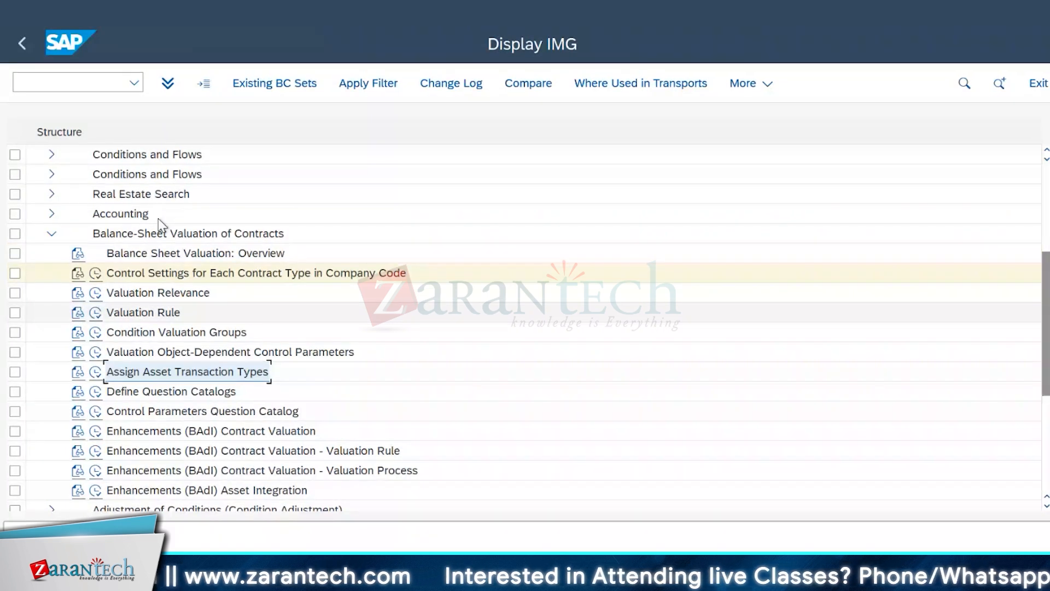
left_click(51, 213)
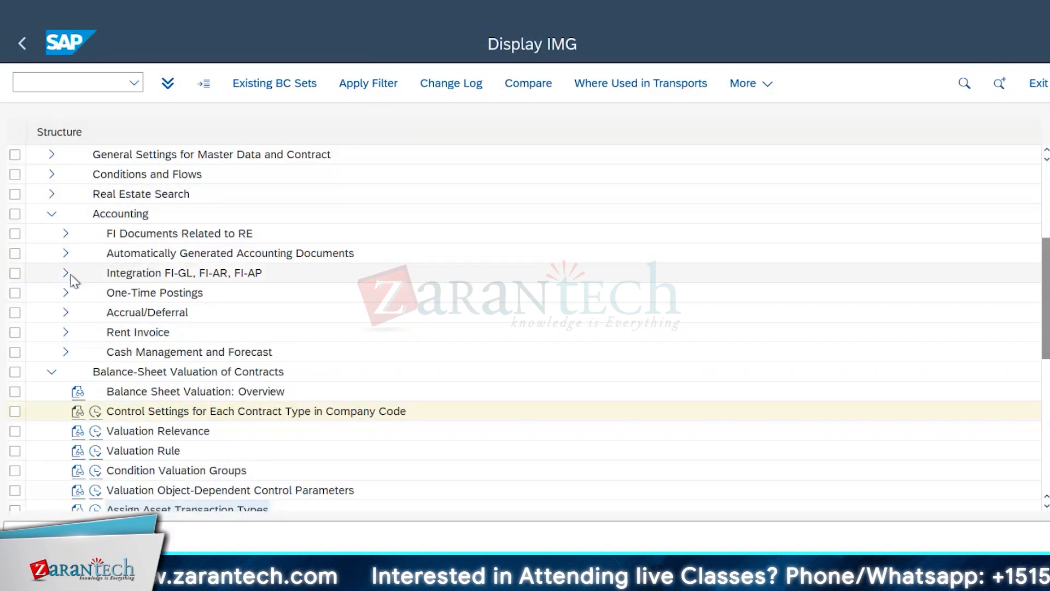
left_click(67, 273)
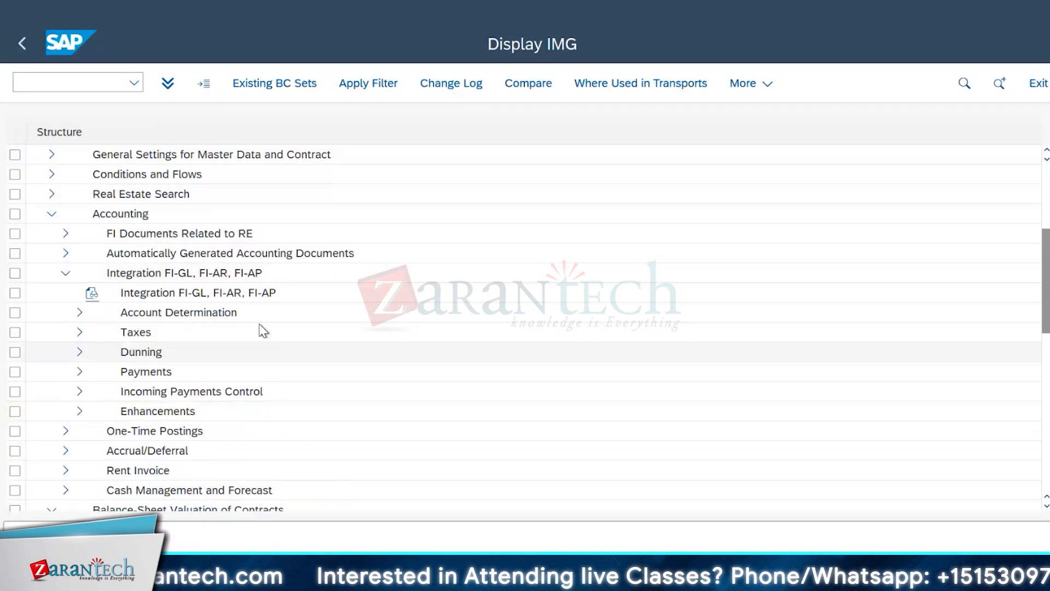
left_click(79, 315)
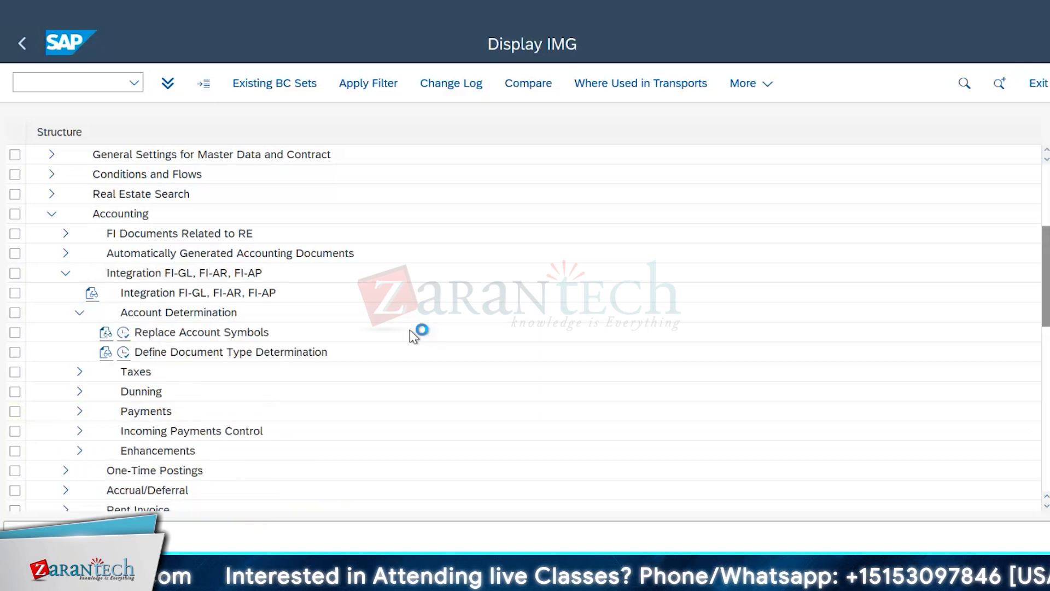
double_click(150, 331)
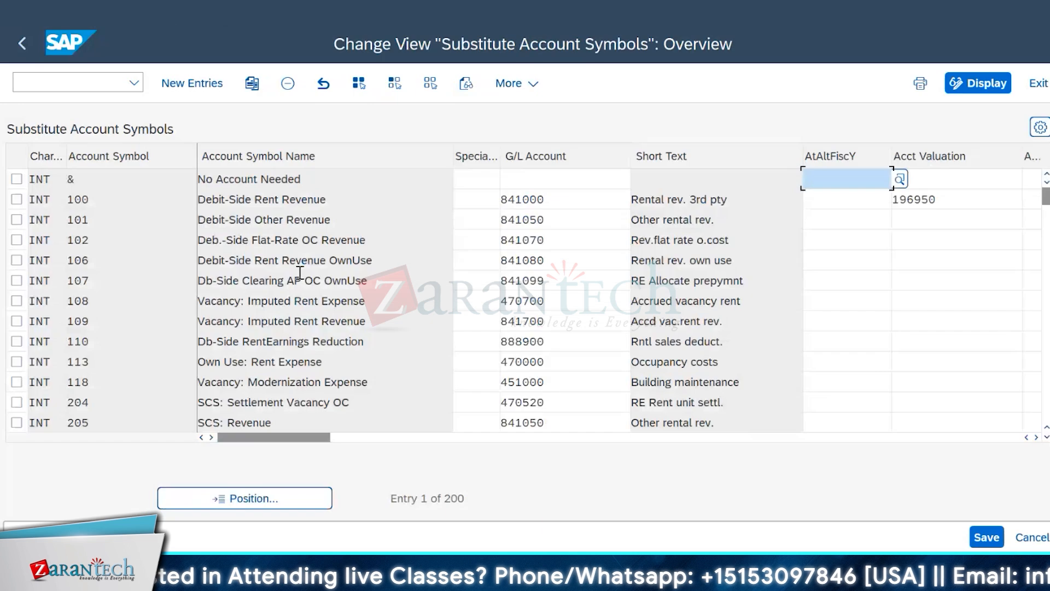
Step: Examine the G/L accounts assigned to account symbols 100 to 107, and return to the IMG structure
left_click(583, 207)
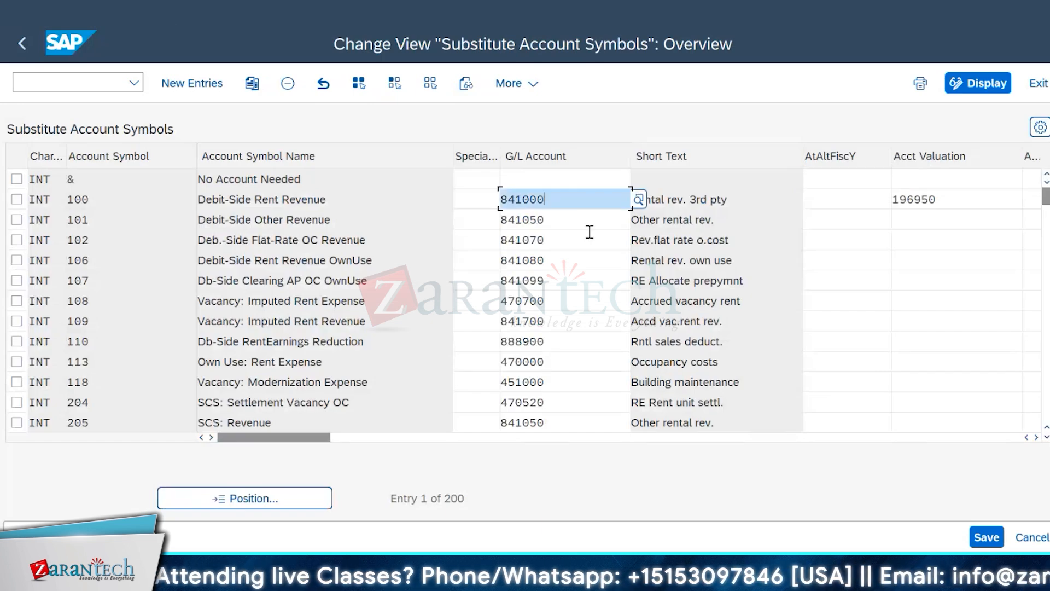
left_click(589, 238)
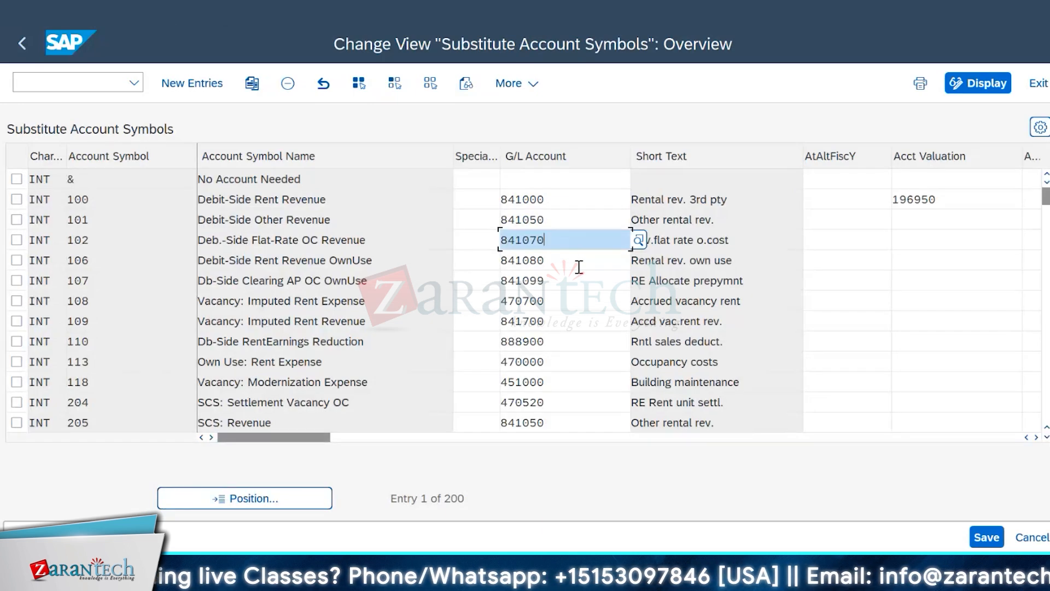
left_click(578, 267)
left_click(575, 281)
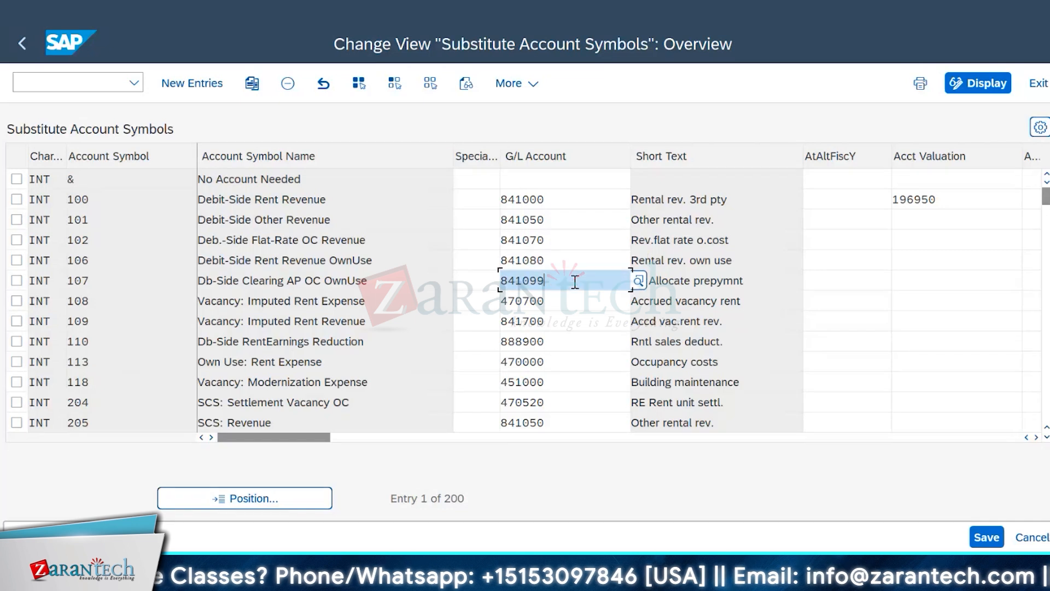
left_click(17, 42)
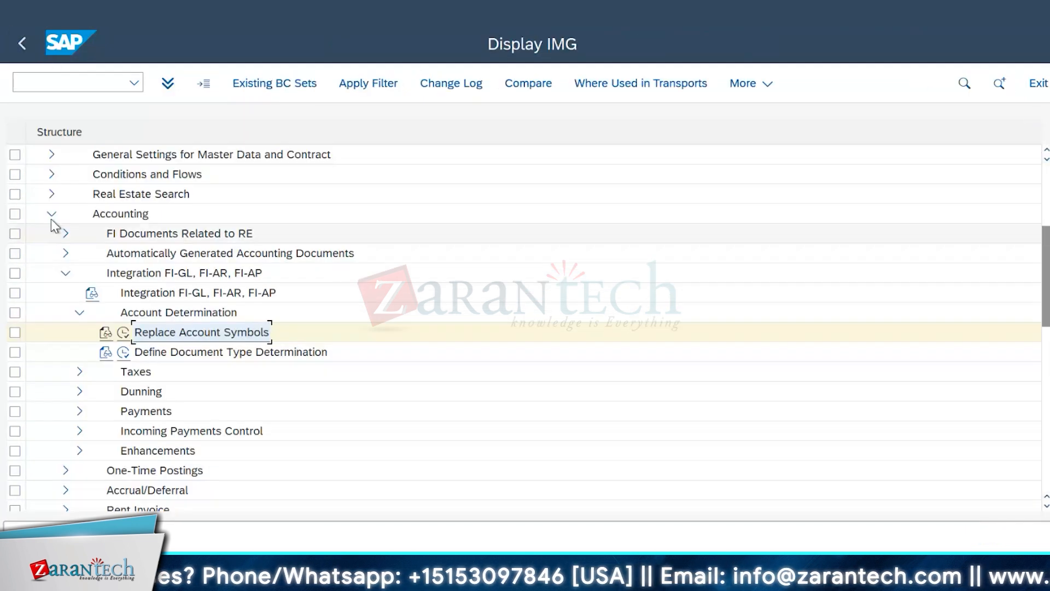
Step: Collapse the Integration FI-GL, FI-AR, FI-AP and Accounting nodes, and open Valuation Relevance under Balance-Sheet Valuation of Contracts
left_click(64, 273)
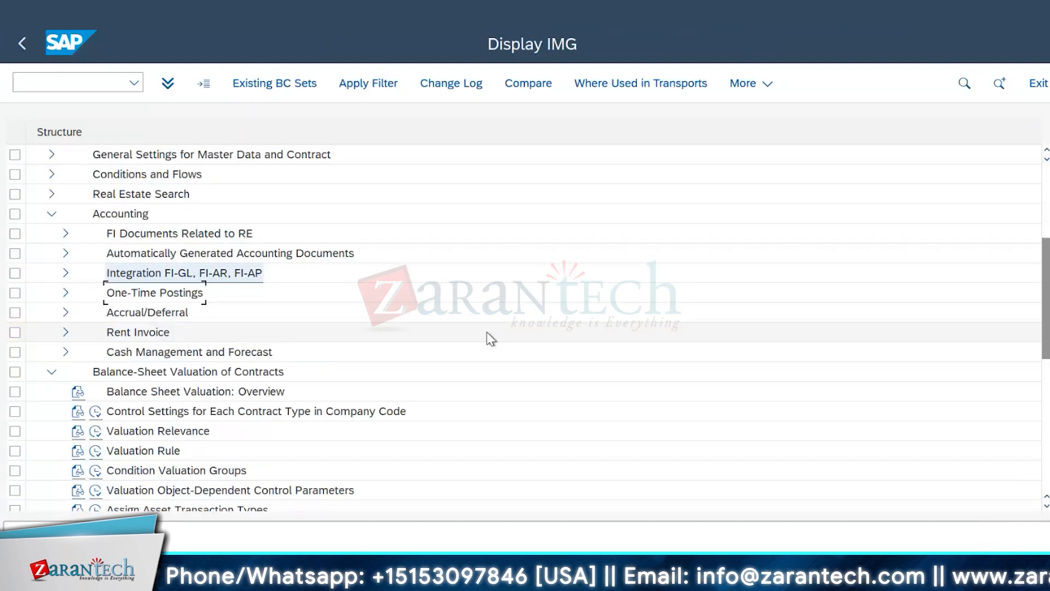
left_click(52, 214)
left_click(93, 294)
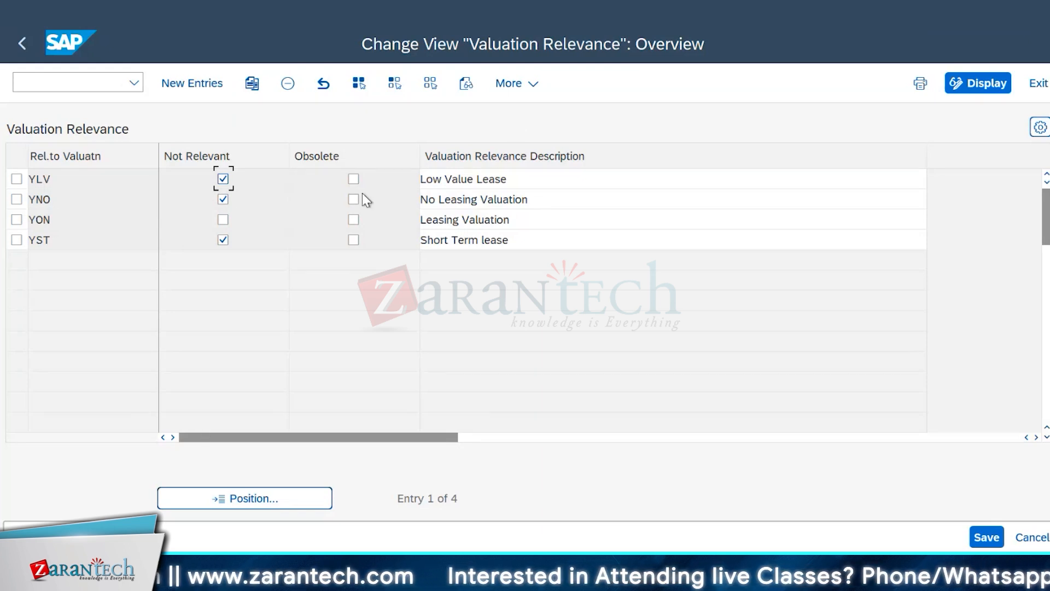
Step: Switch to the session showing the commercial lease-out contract and display its General Data with Fast Entry
left_click(318, 574)
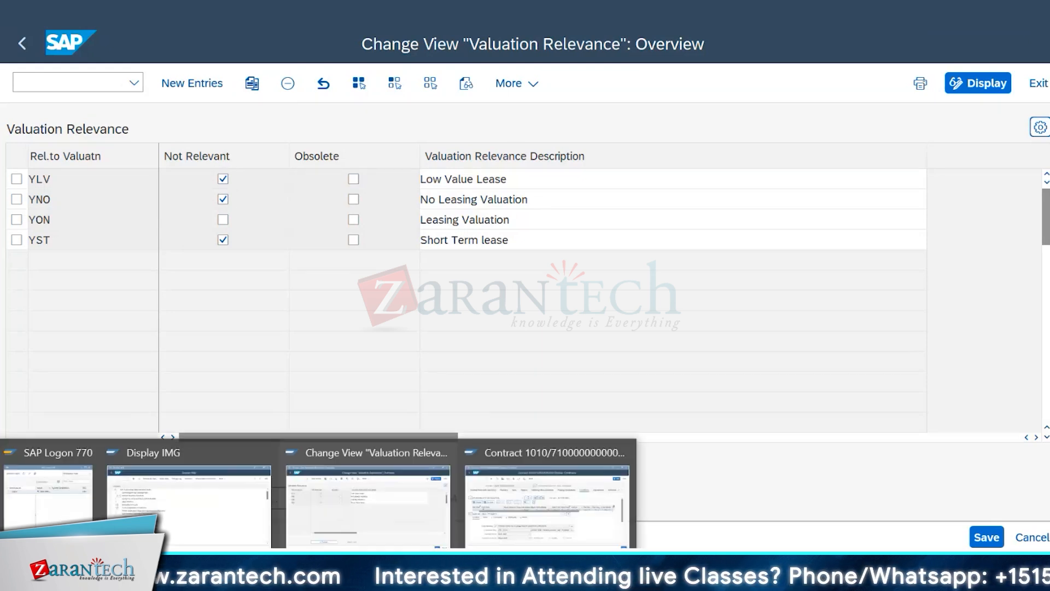
left_click(527, 527)
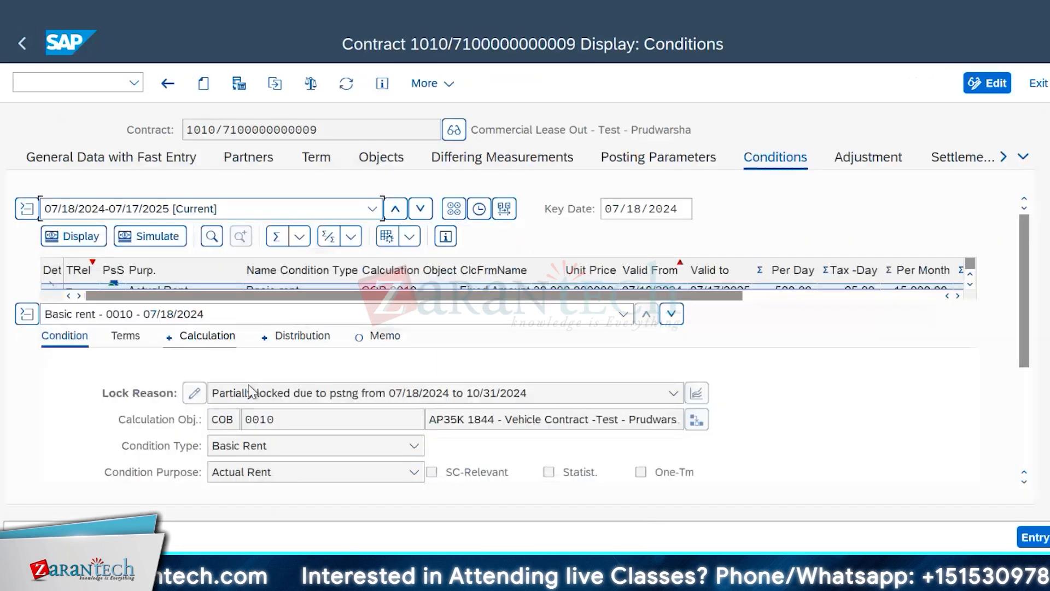
left_click(79, 157)
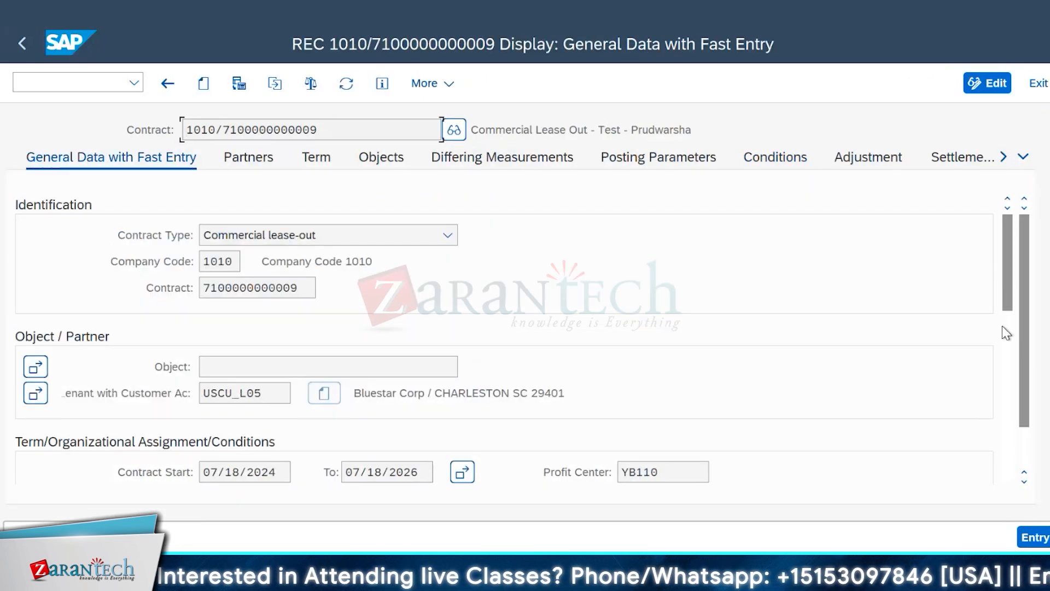
Step: Examine the contract's general data, from identification and partner through term, tenancy law and currency to the authorization group and status
left_click_drag(1007, 236, 1012, 432)
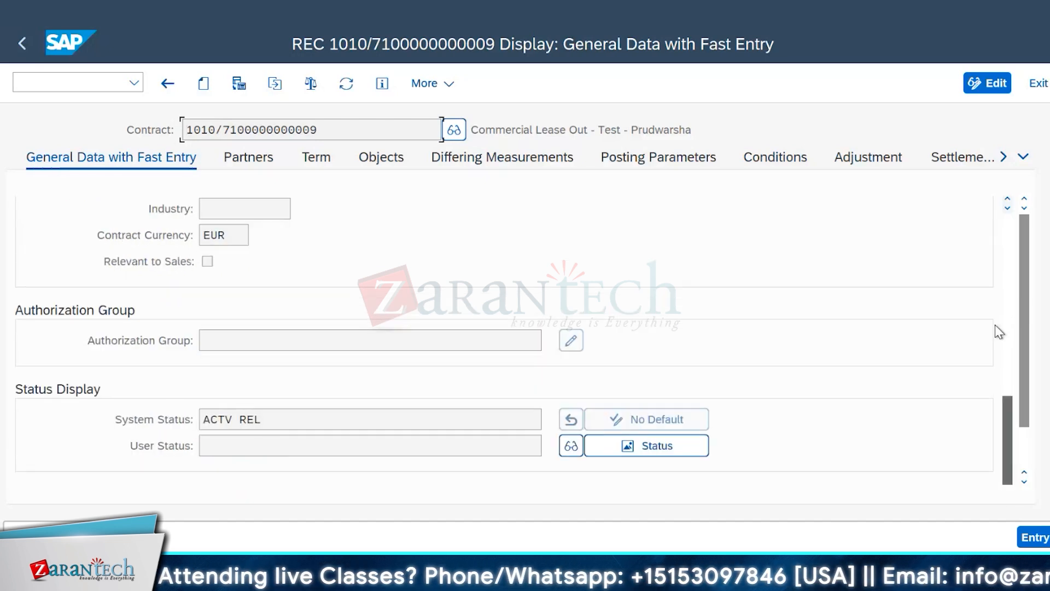
left_click_drag(1002, 395, 967, 292)
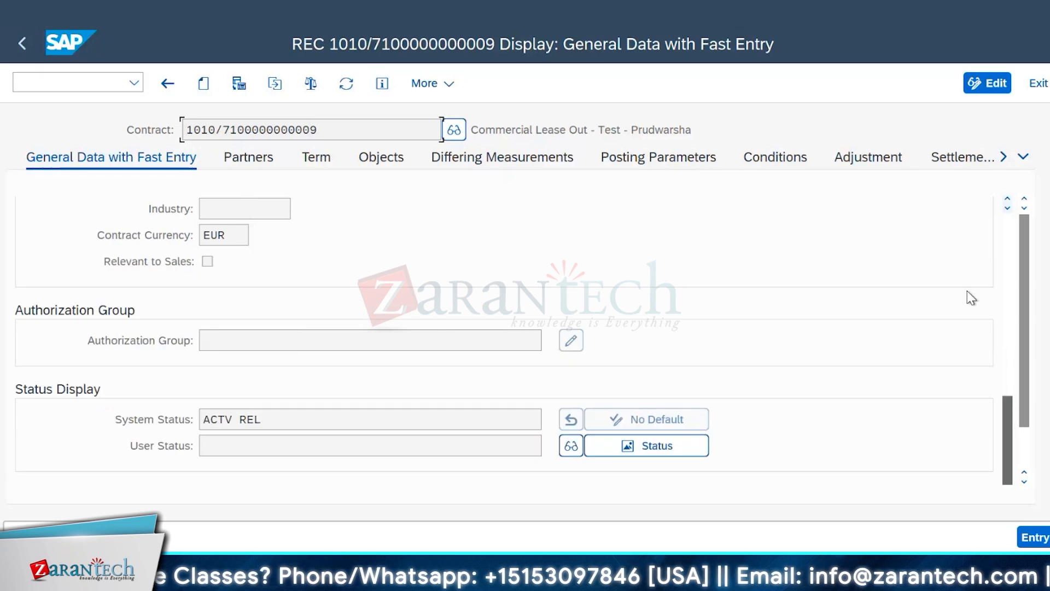
left_click(1006, 232)
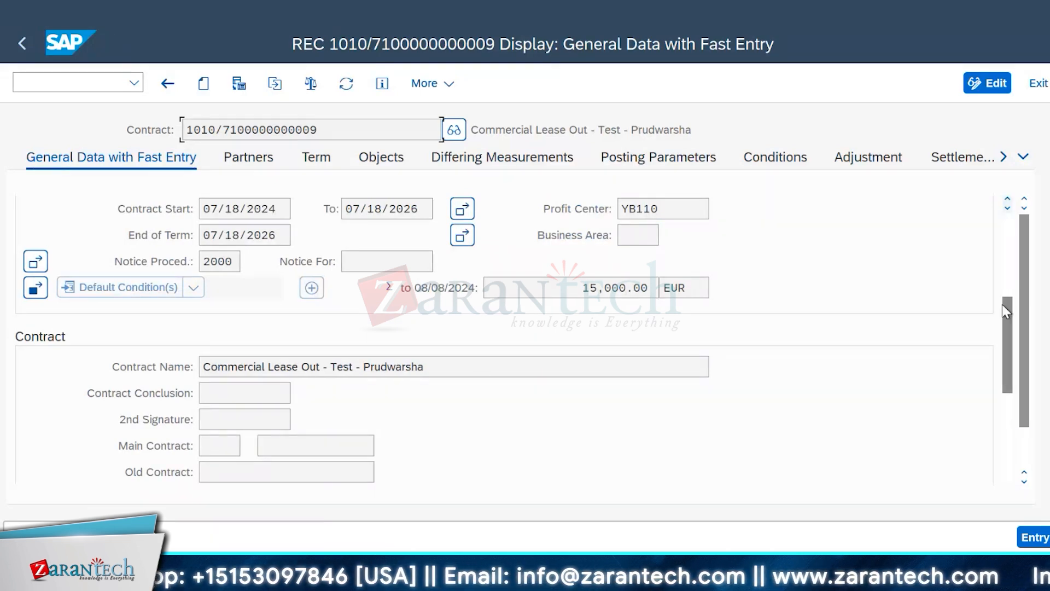
scroll(1002, 304, "down", 5)
scroll(974, 247, "up", 4)
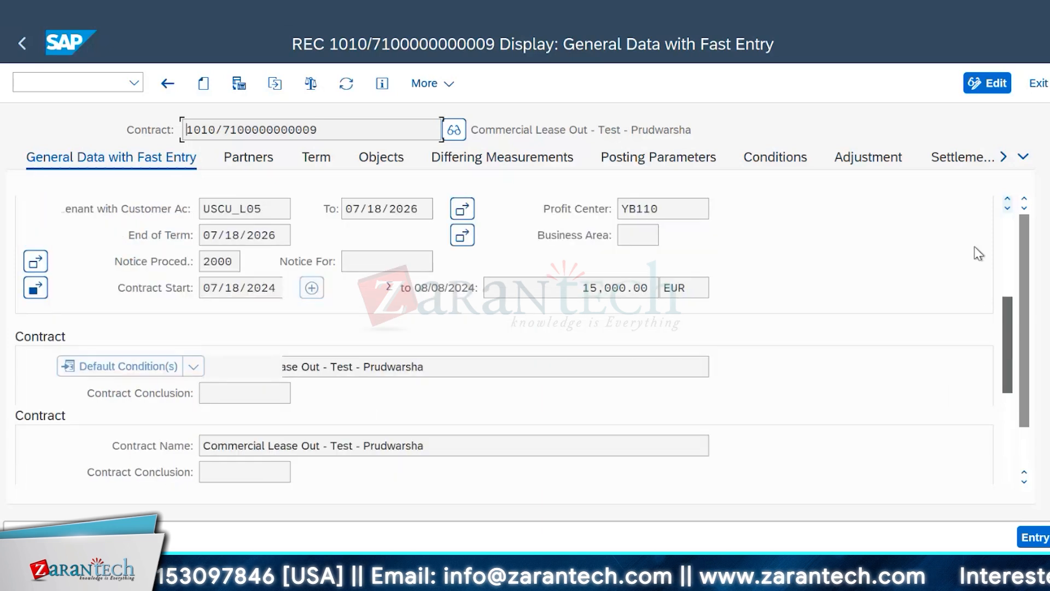
left_click_drag(1008, 322, 1012, 419)
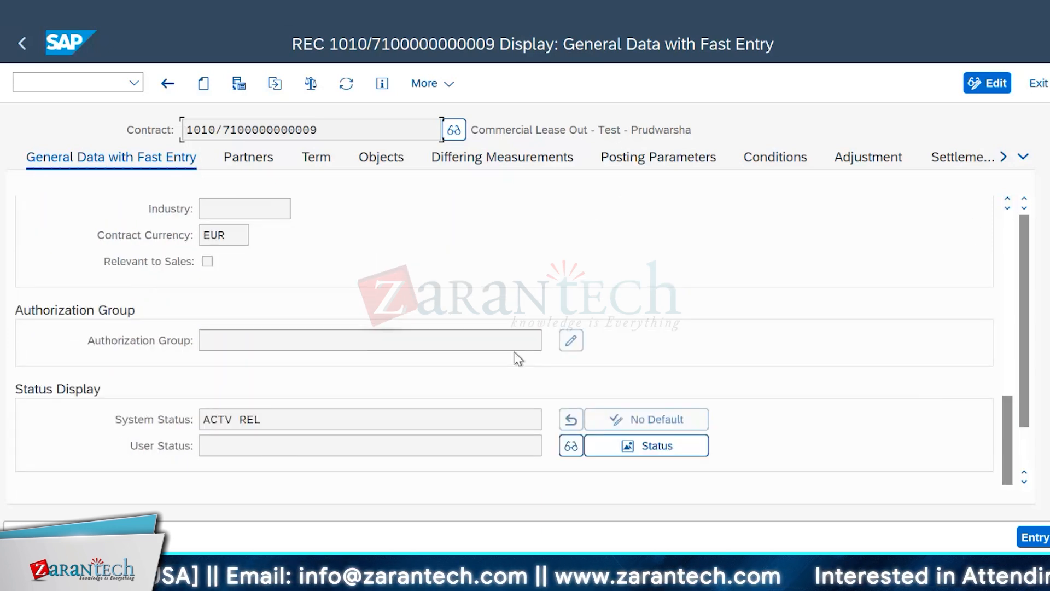
left_click(1007, 201)
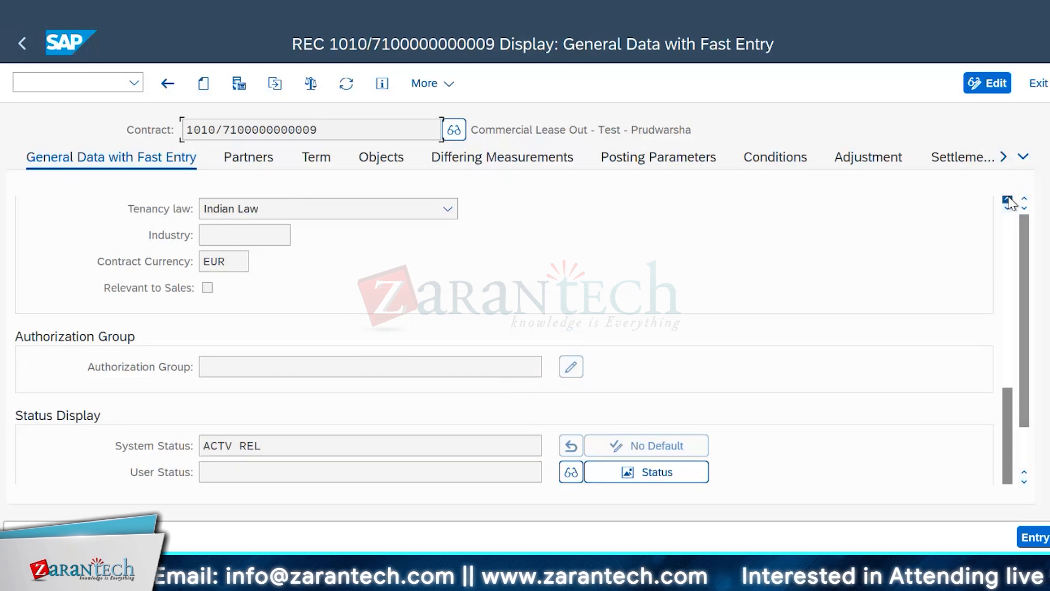
left_click(1007, 201)
left_click(1007, 200)
left_click(1007, 200)
left_click(1007, 201)
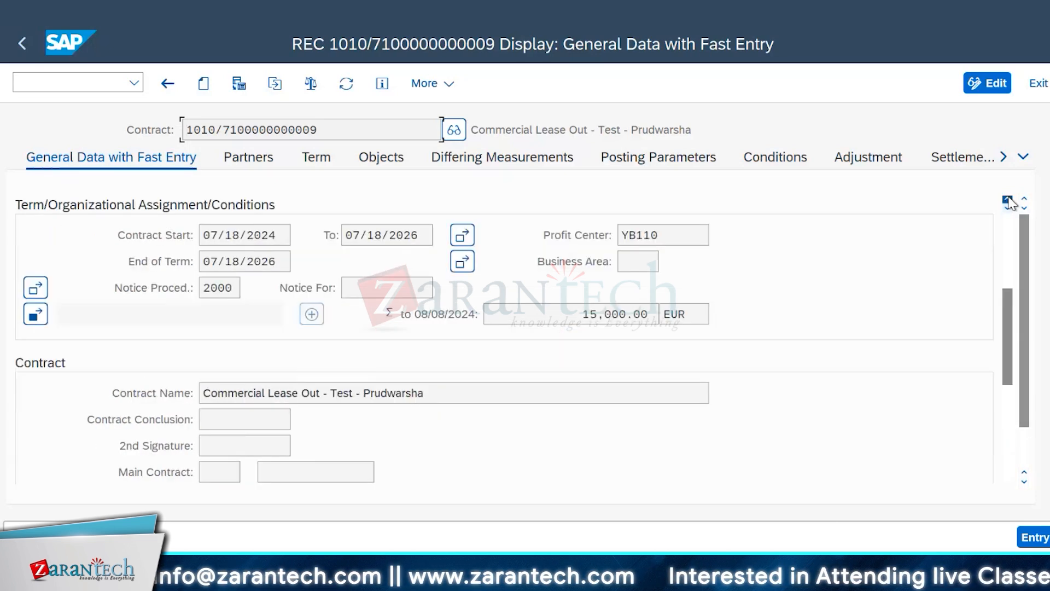
left_click(1007, 201)
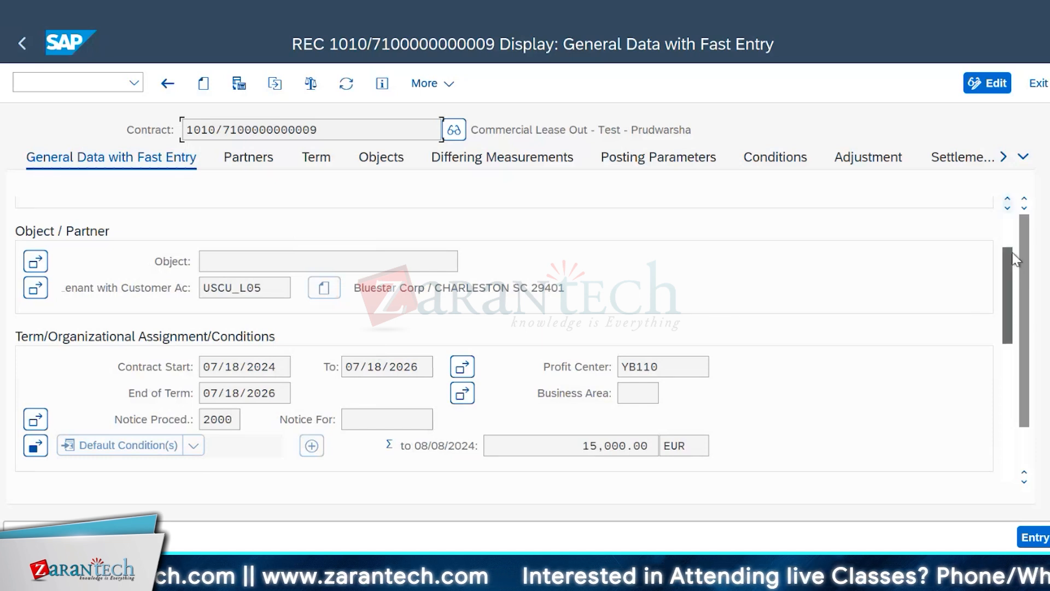
scroll(1014, 257, "up", 4)
scroll(1015, 274, "down", 3)
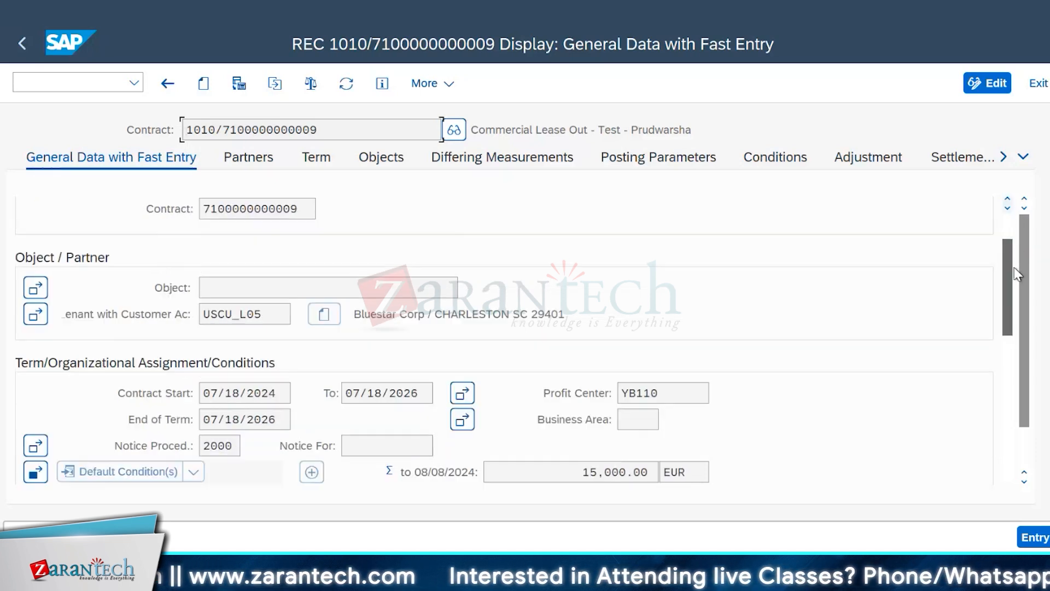
scroll(1017, 274, "down", 3)
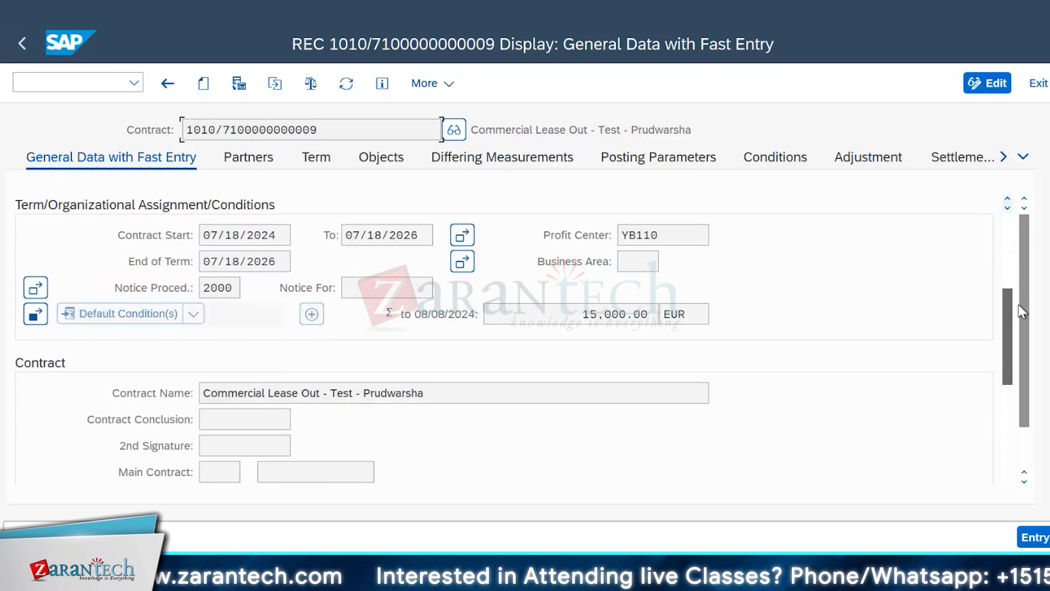
scroll(1021, 317, "down", 4)
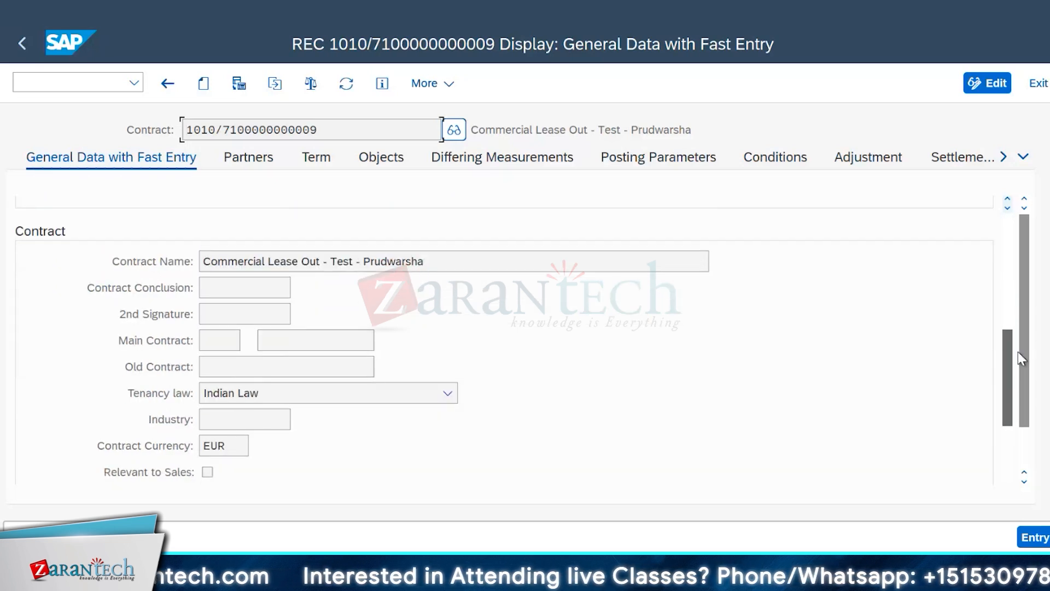
scroll(1018, 416, "down", 5)
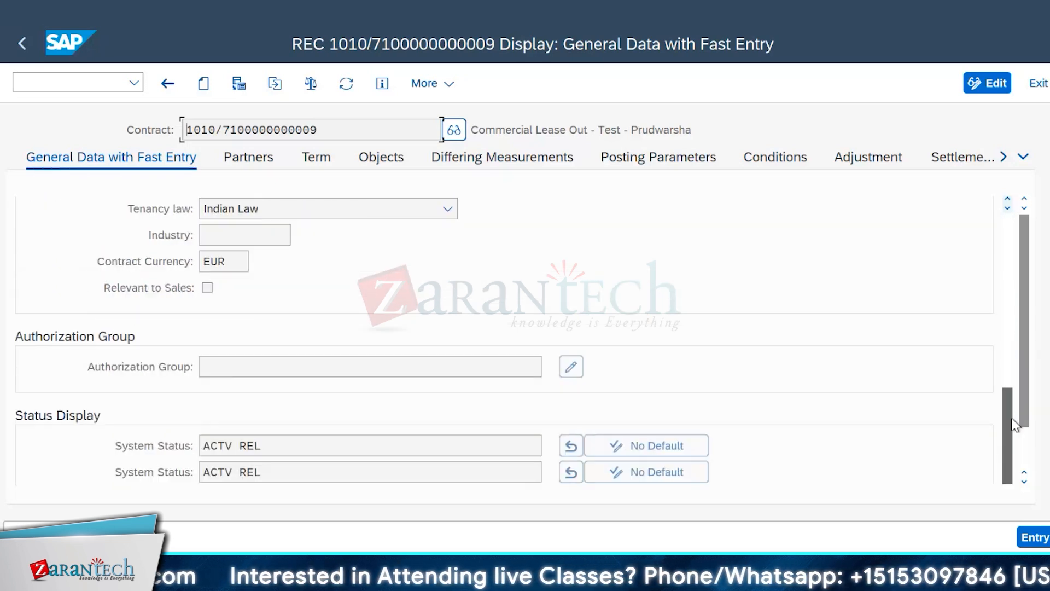
scroll(1012, 366, "up", 10)
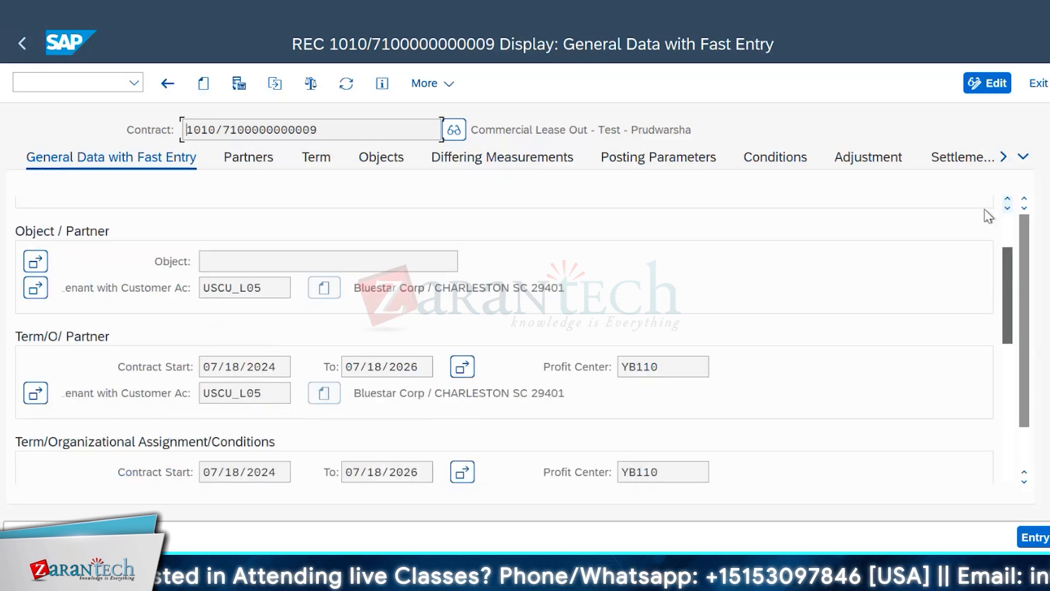
left_click(1008, 202)
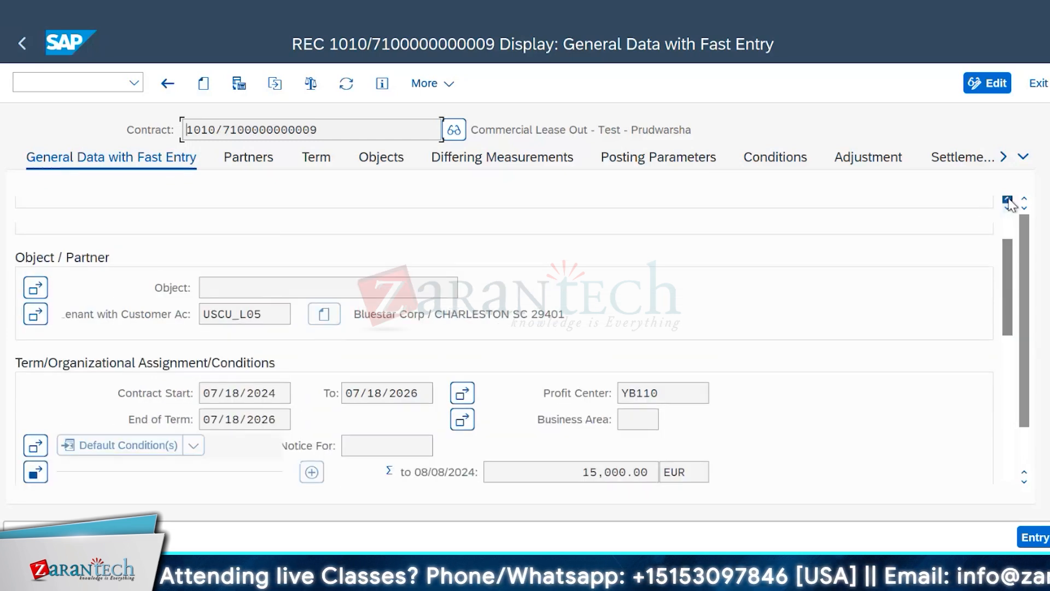
left_click(1008, 202)
left_click(1007, 202)
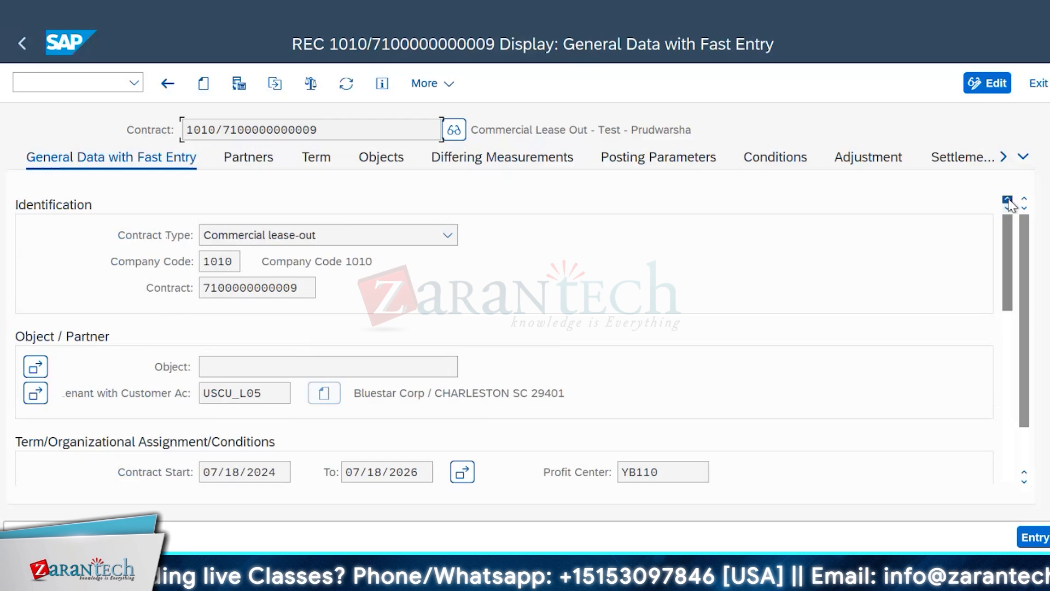
left_click_drag(1008, 232, 1032, 321)
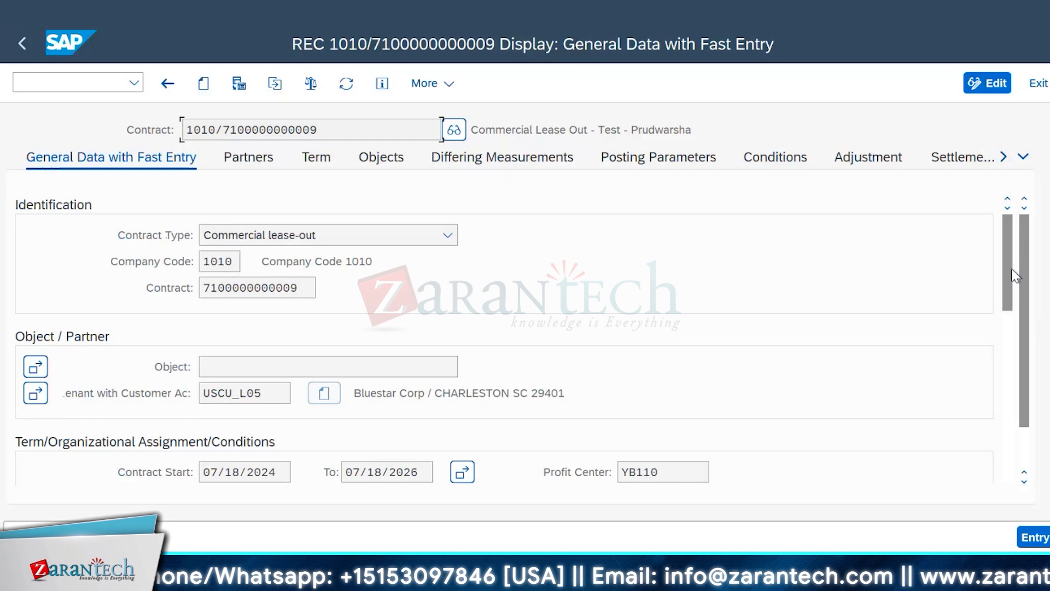
left_click_drag(1015, 275, 1028, 437)
Step: Leave the contract display and return to the session with the Valuation Relevance table
left_click(22, 43)
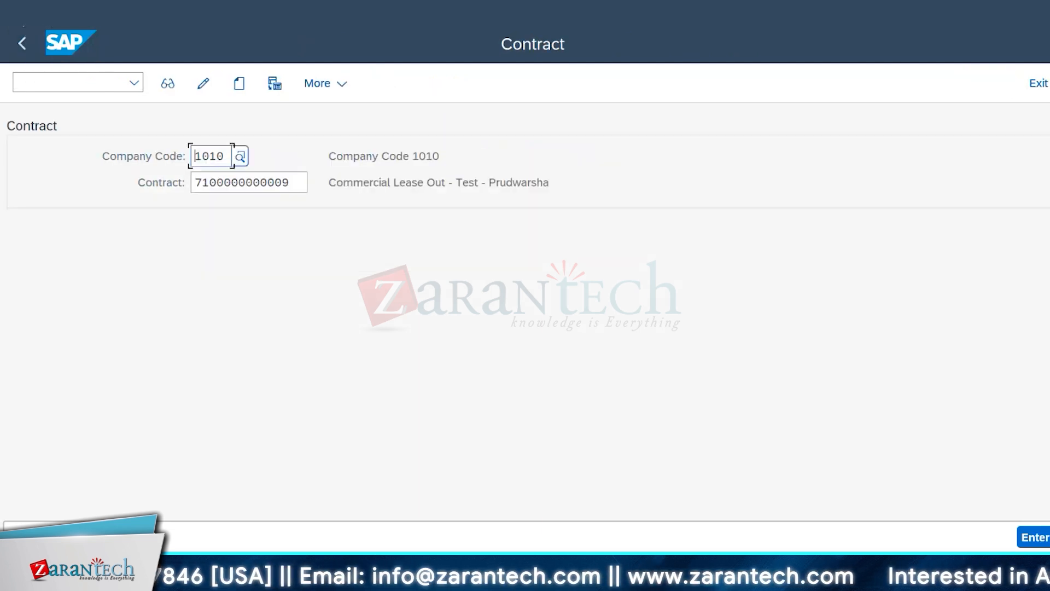
left_click(18, 12)
left_click(83, 194)
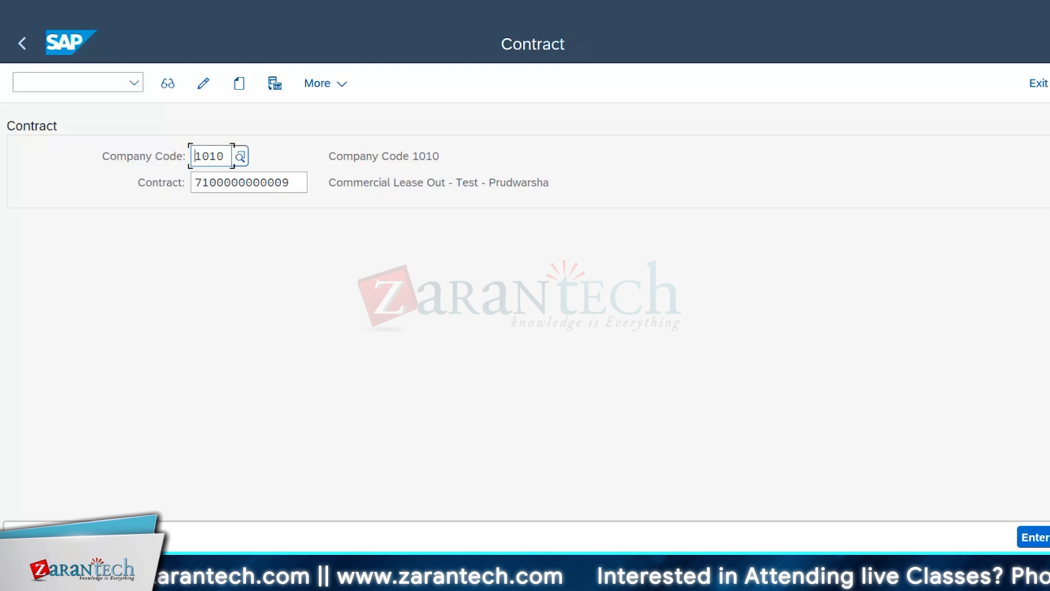
left_click(274, 574)
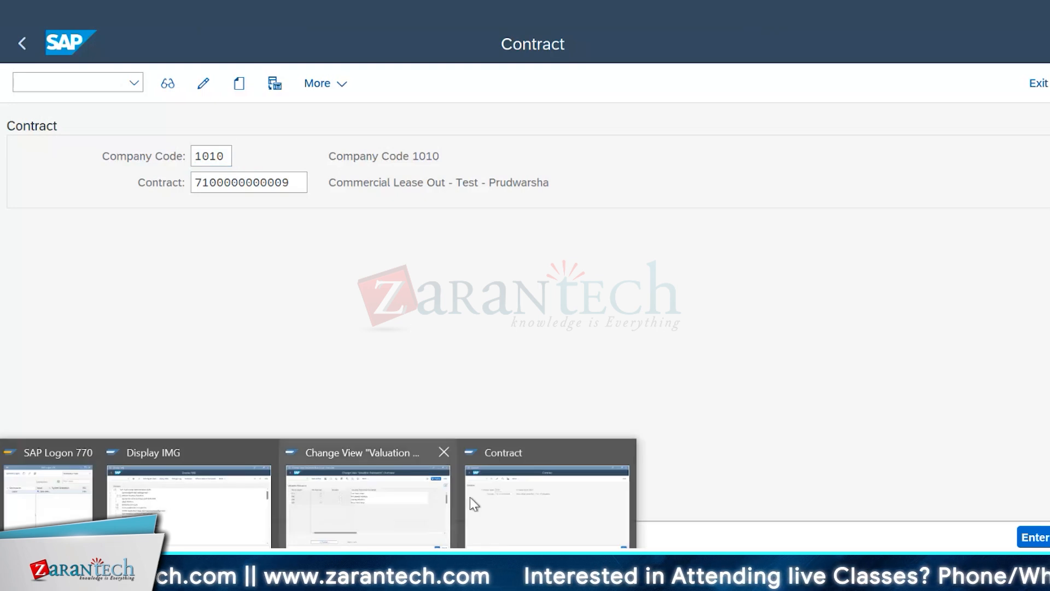
left_click(383, 500)
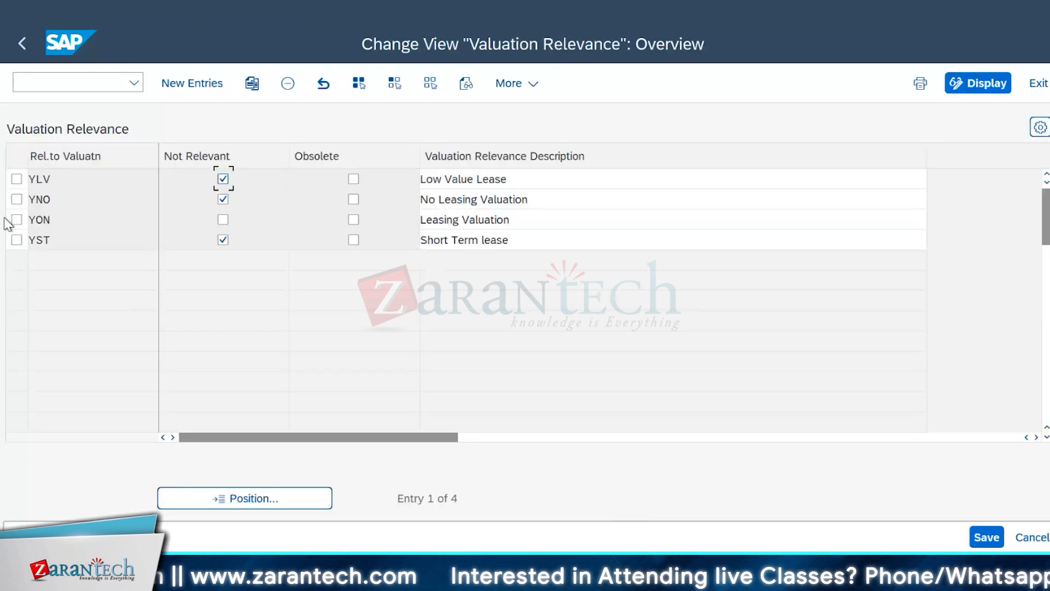
Step: Review the valuation relevance keys YLV, YNO, YON and YST with their descriptions, comparing the low-value and short-term lease entries
left_click(89, 179)
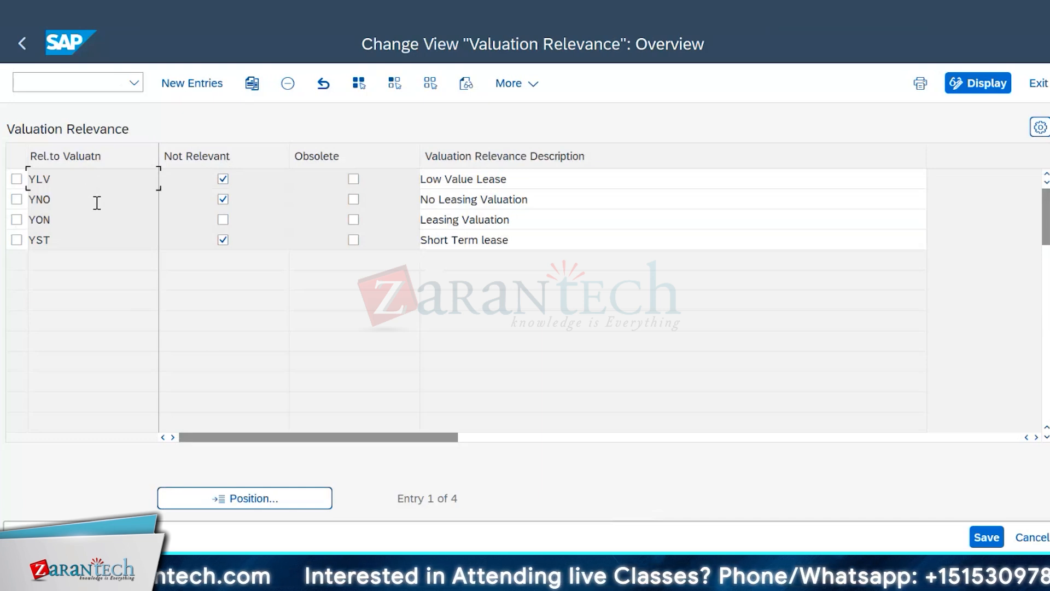
left_click(126, 199)
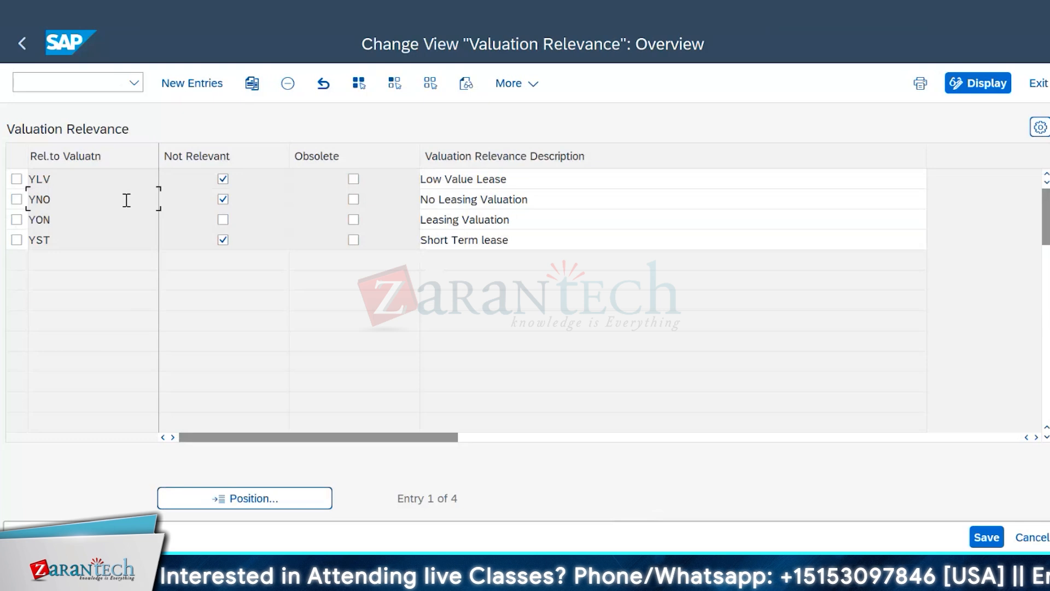
left_click(539, 178)
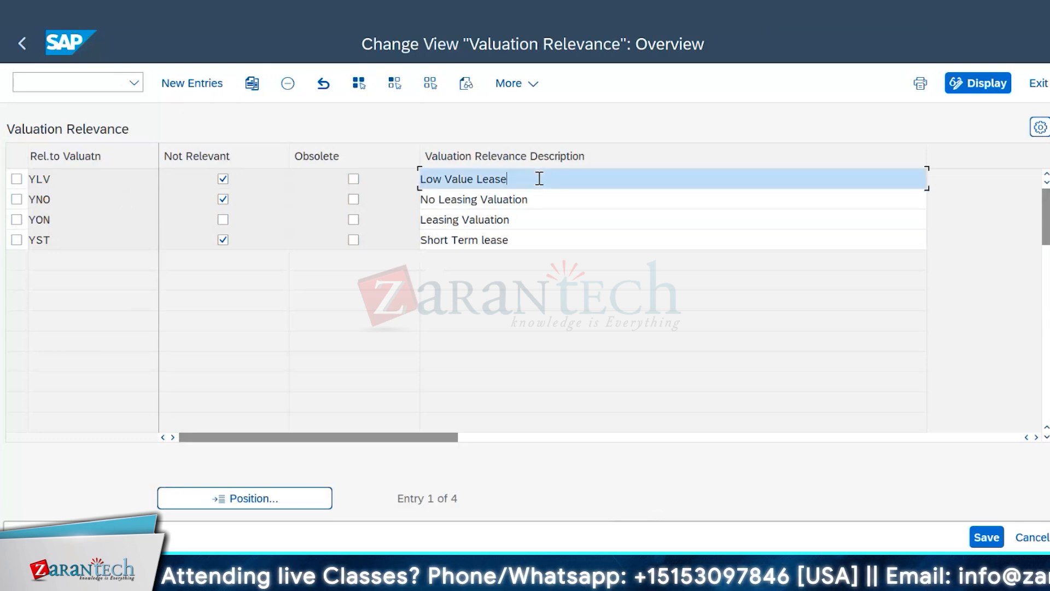
left_click(556, 201)
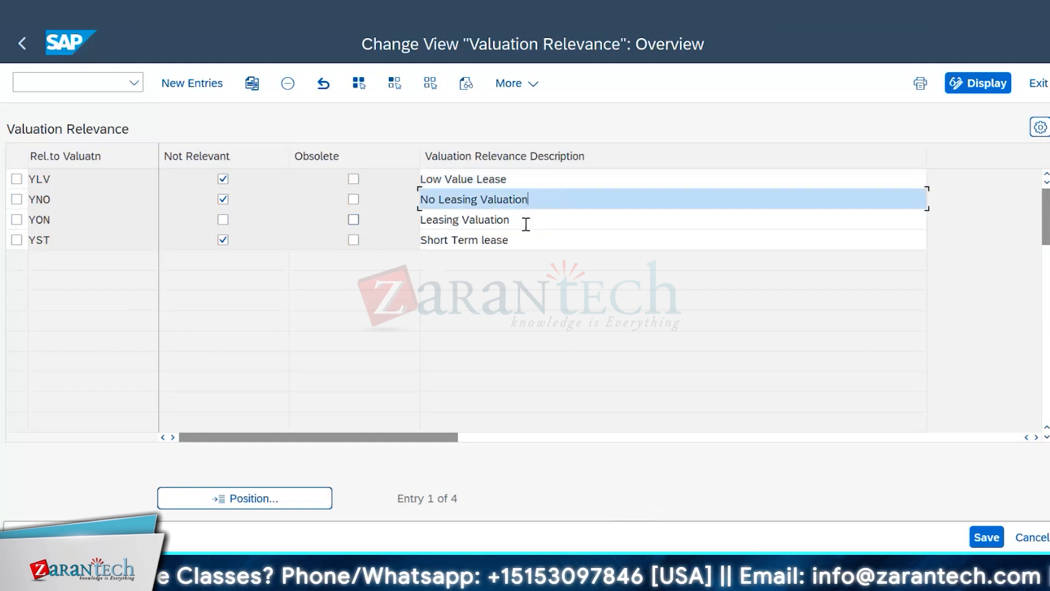
key("Down")
key("Down")
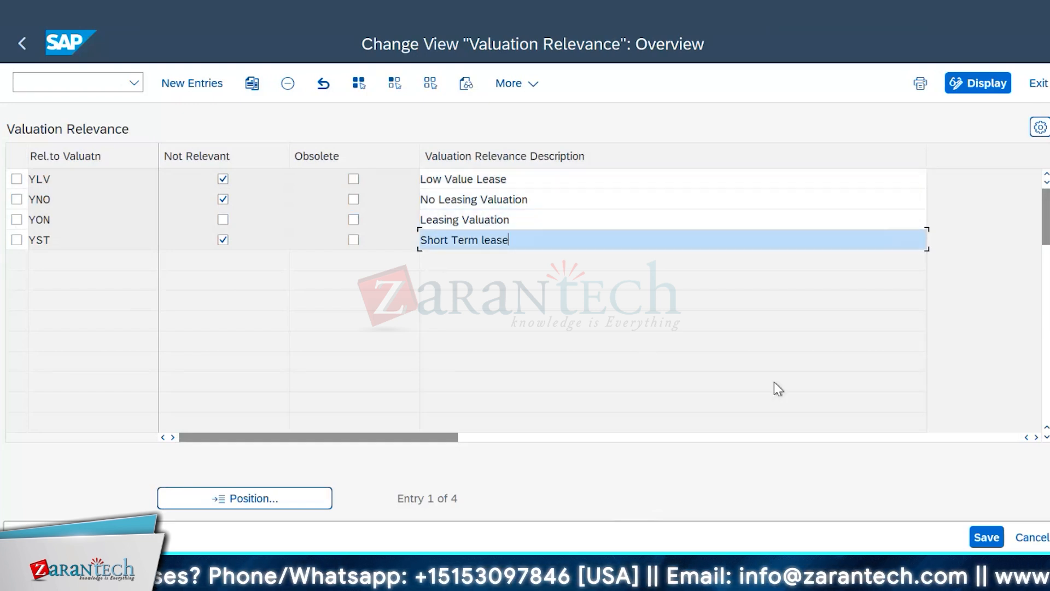
left_click(523, 178)
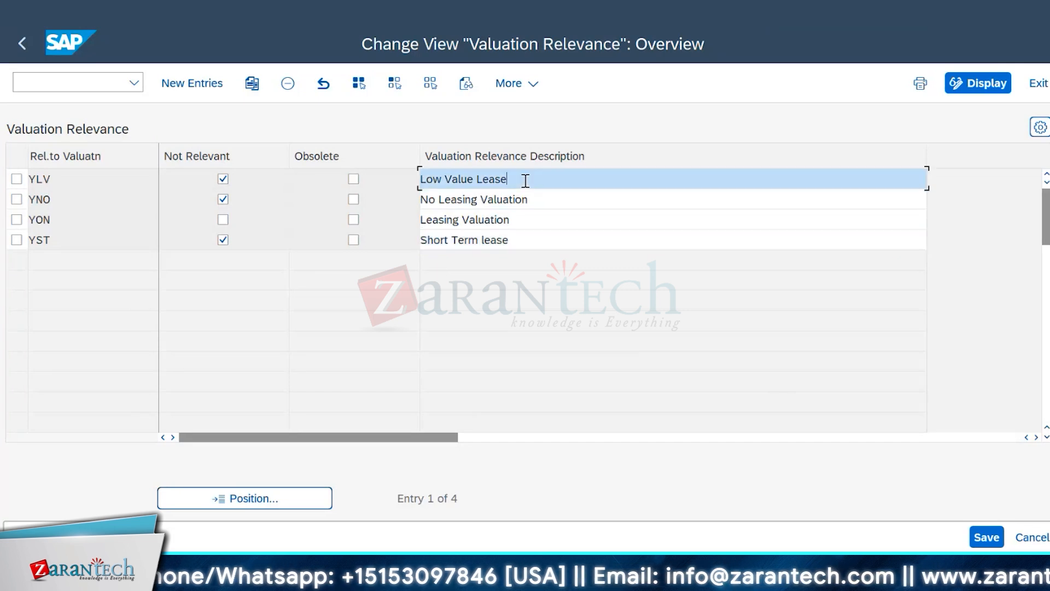
left_click(539, 239)
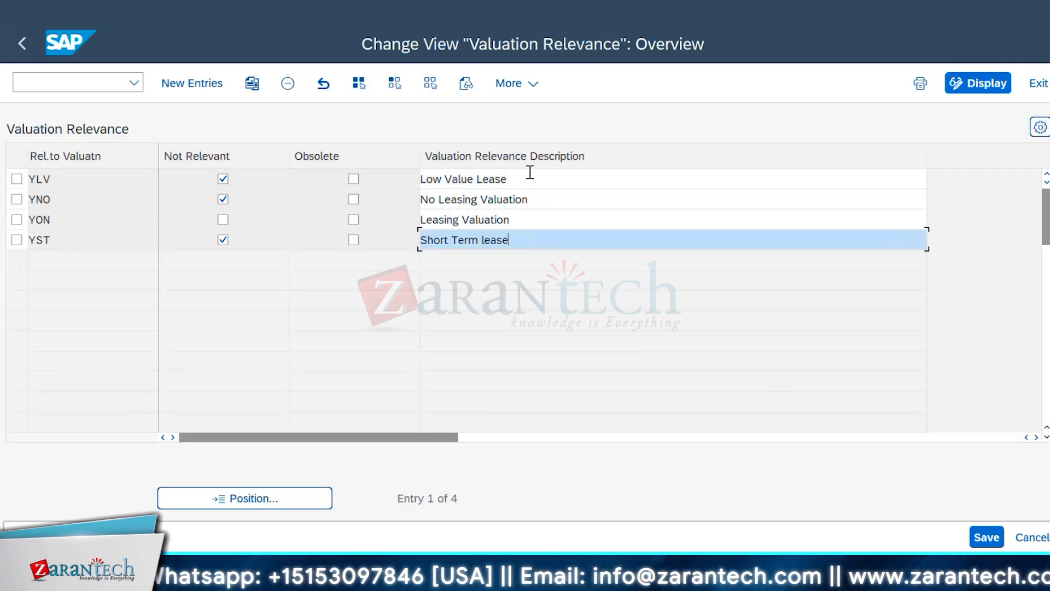
left_click(529, 173)
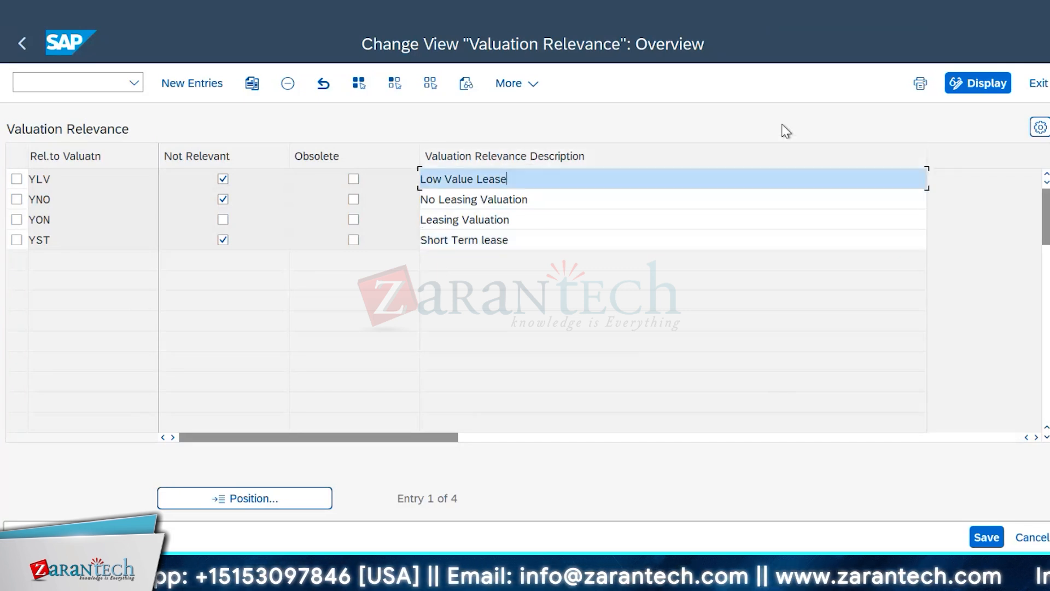
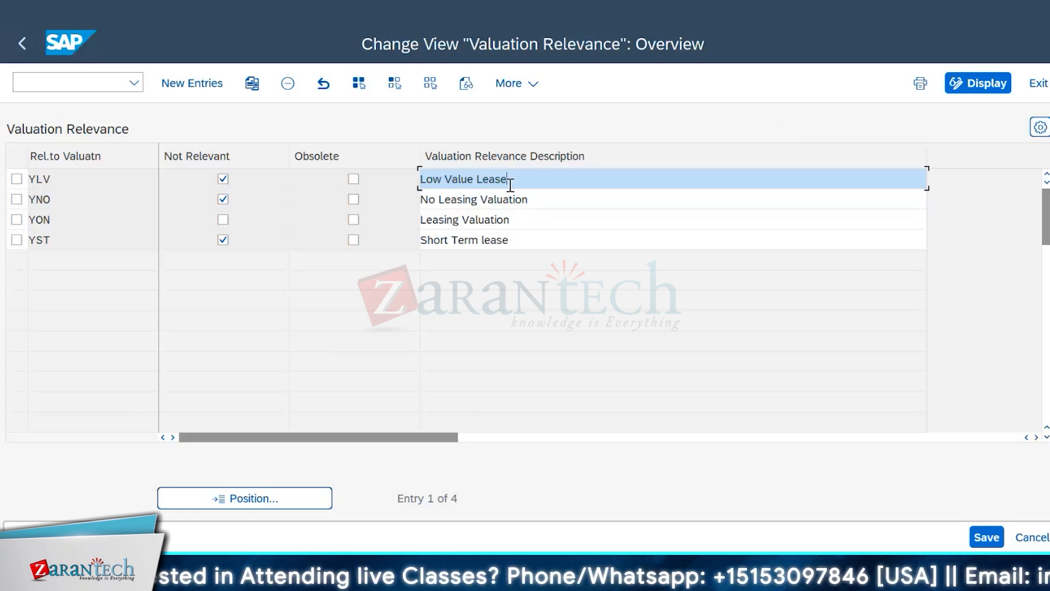
Step: Compare the Short Term lease, No Leasing Valuation and Low Value Lease entries in the Valuation Relevance table
left_click(482, 239)
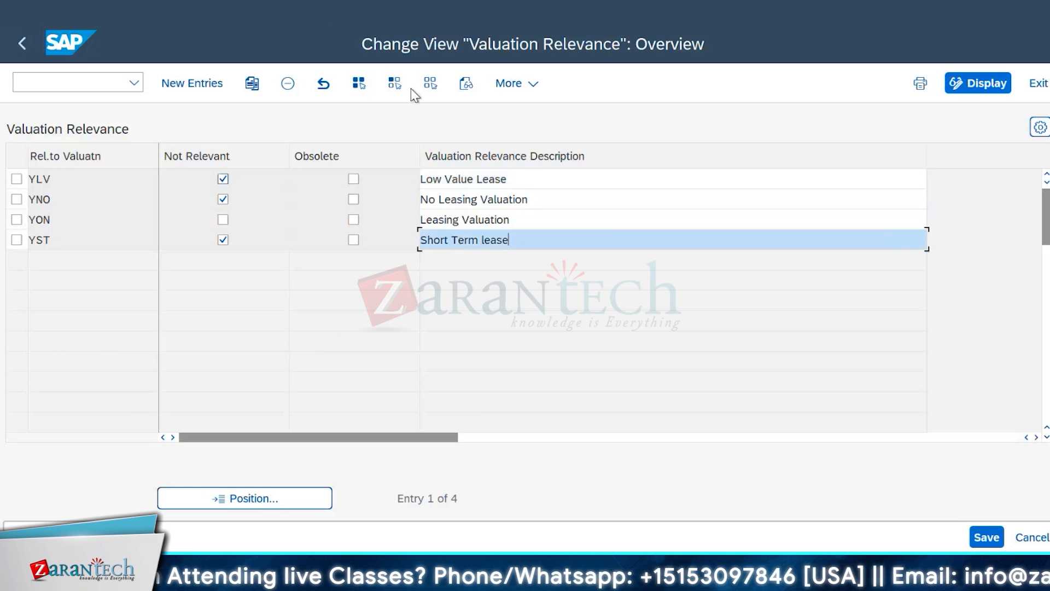
left_click(569, 201)
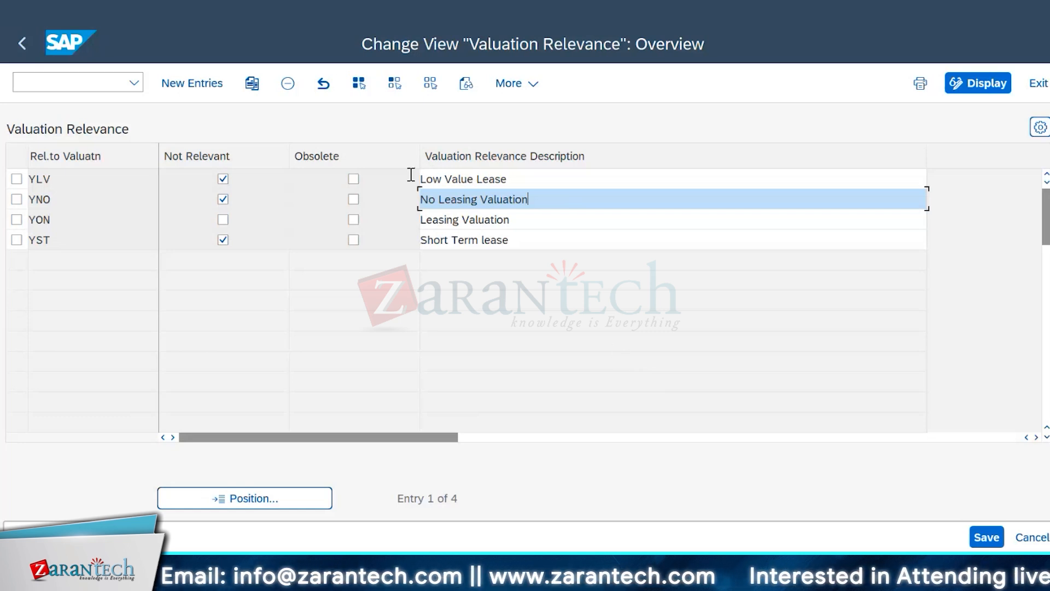
left_click(520, 178)
left_click(539, 244)
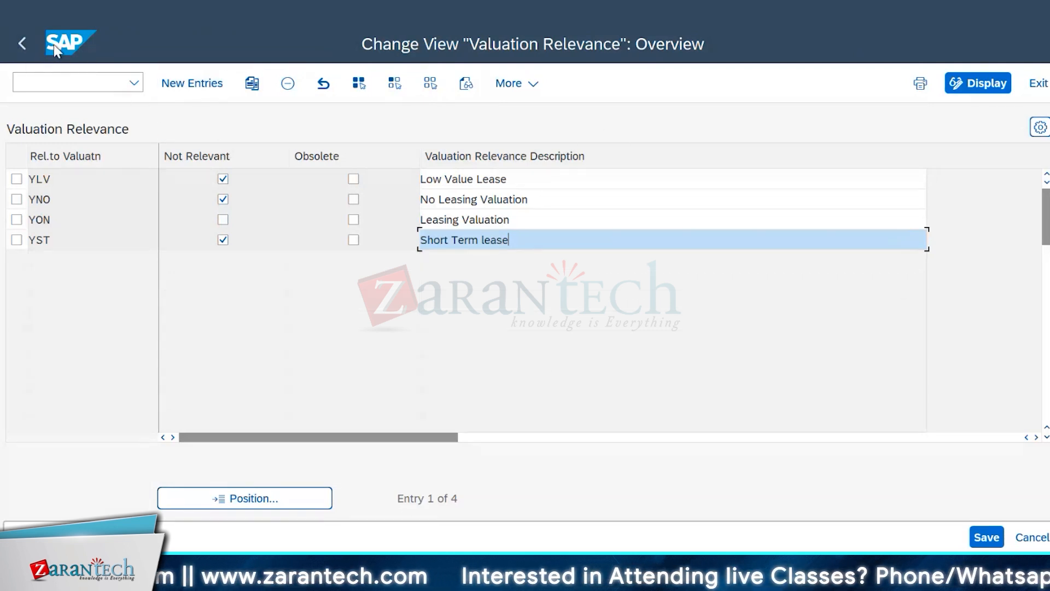
Step: Return to the IMG structure and open the Valuation Rule activity under Balance-Sheet Valuation of Contracts
left_click(26, 49)
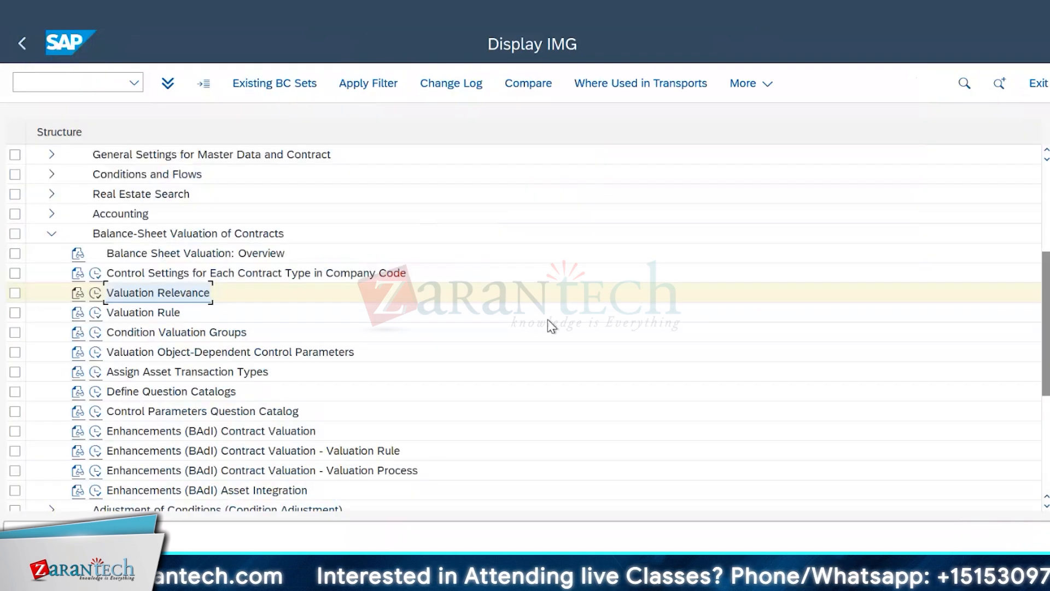
scroll(547, 315, "down", 2)
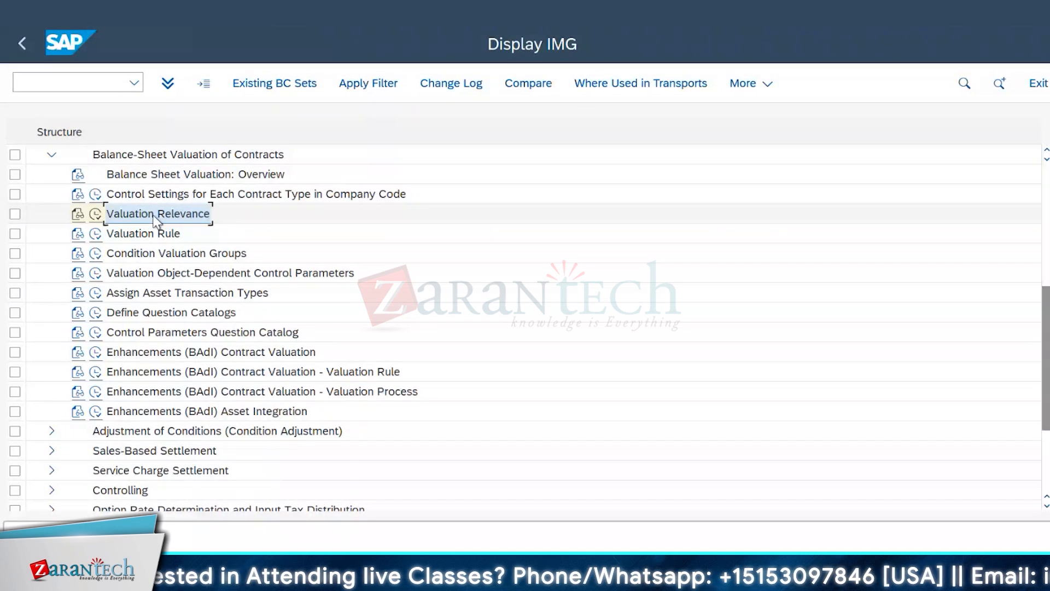
scroll(311, 198, "up", 1)
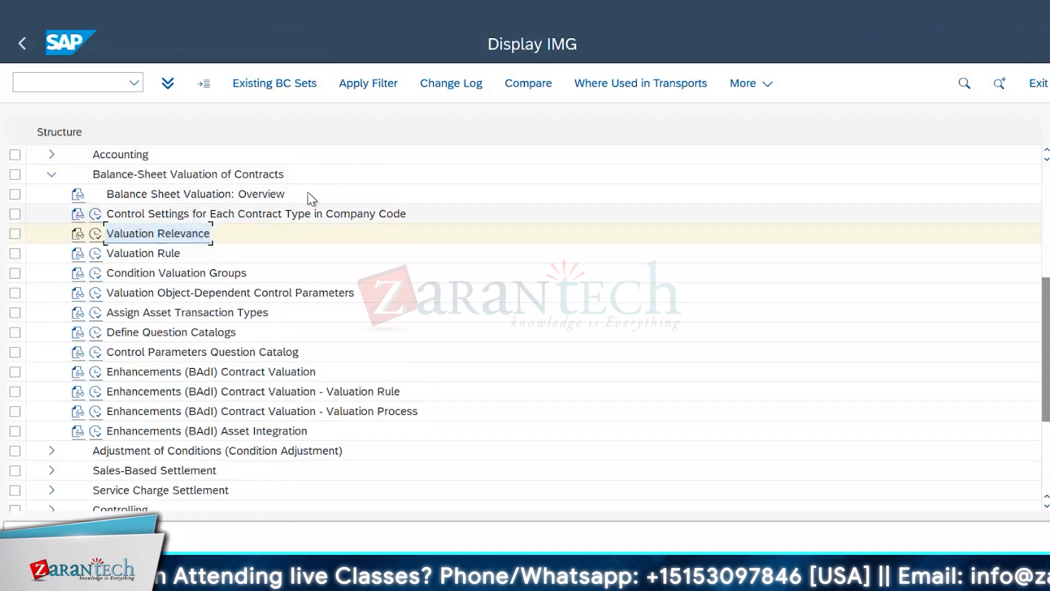
left_click(96, 253)
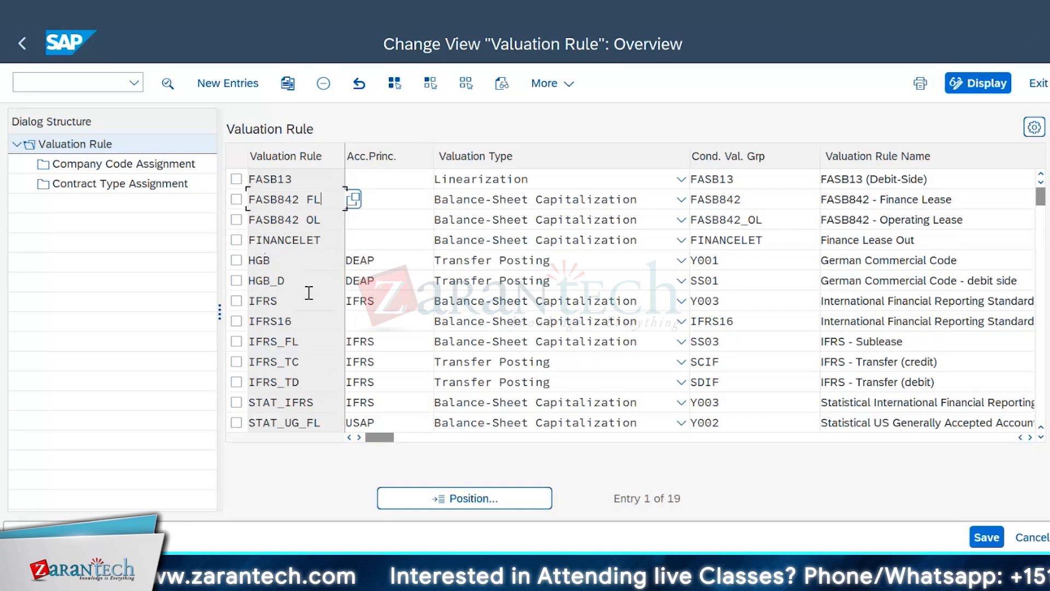
Step: Review the valuation rules in the overview and mark FASB842 FL, FASB842 OL and IFRS
left_click(278, 261)
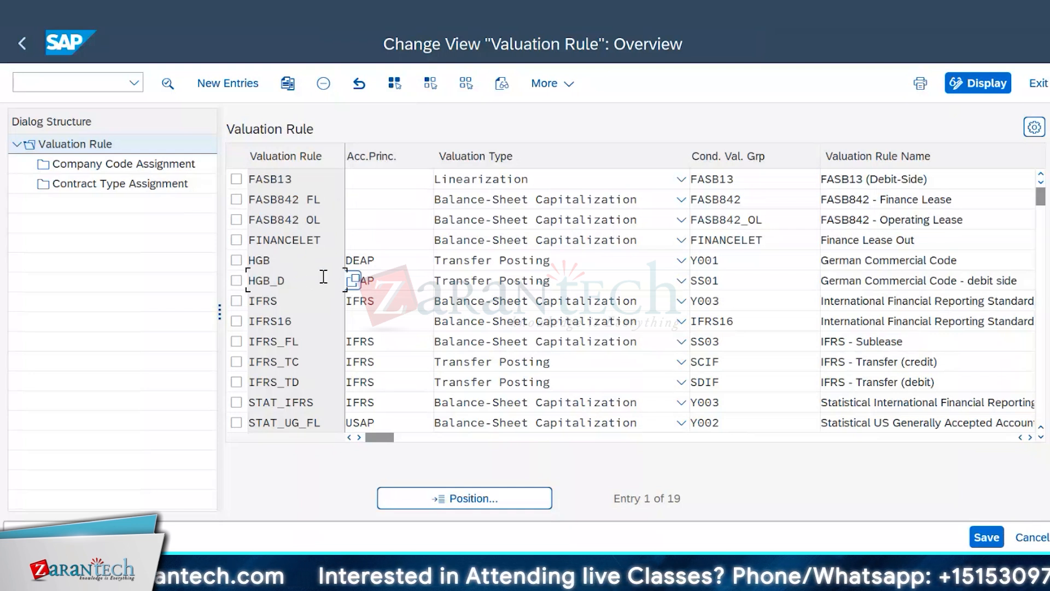
left_click(328, 198)
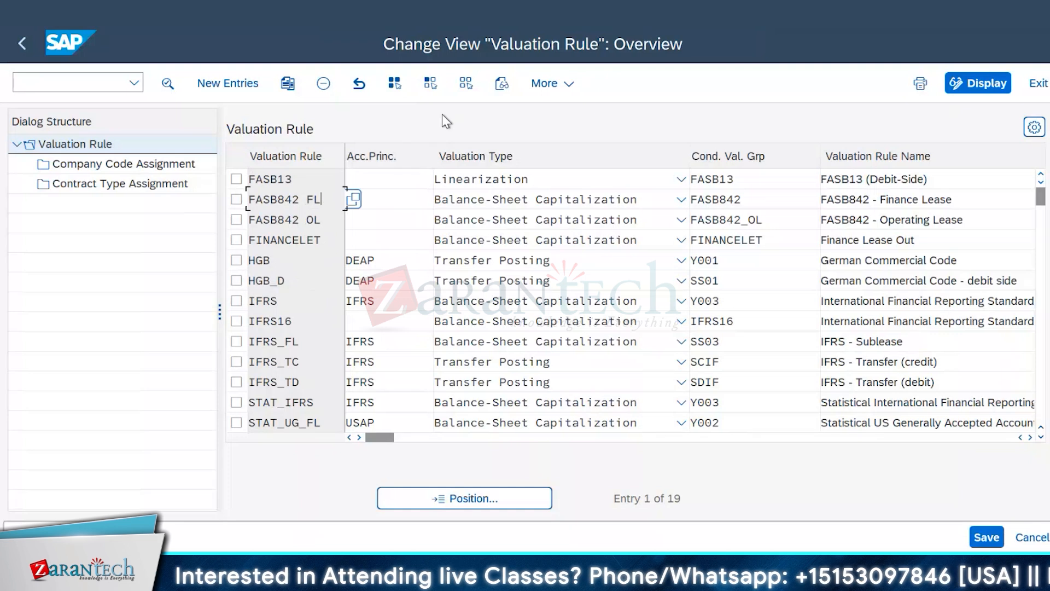
left_click(321, 218)
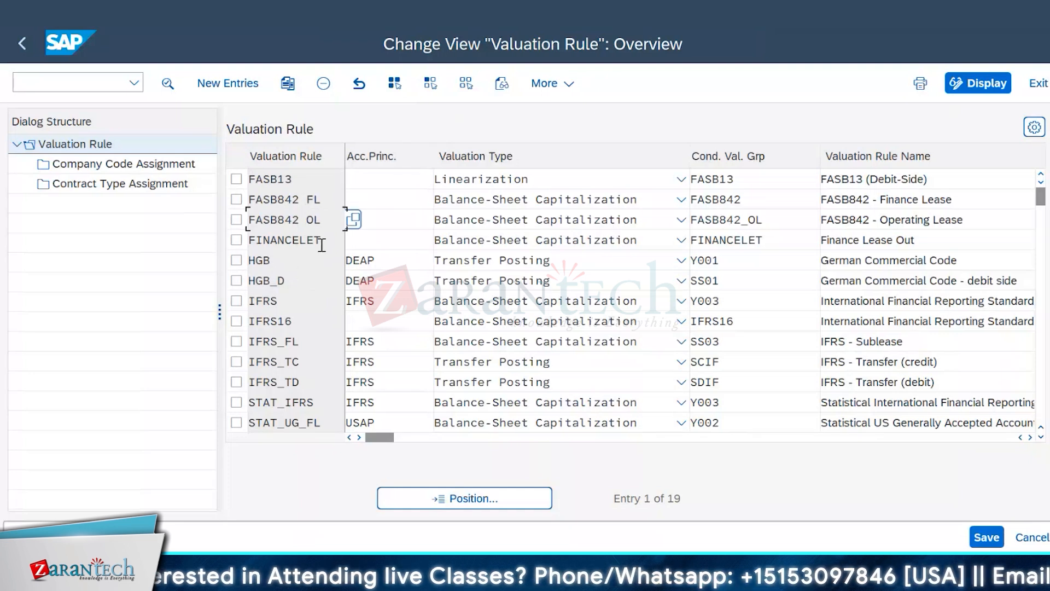
left_click(236, 200)
left_click(236, 220)
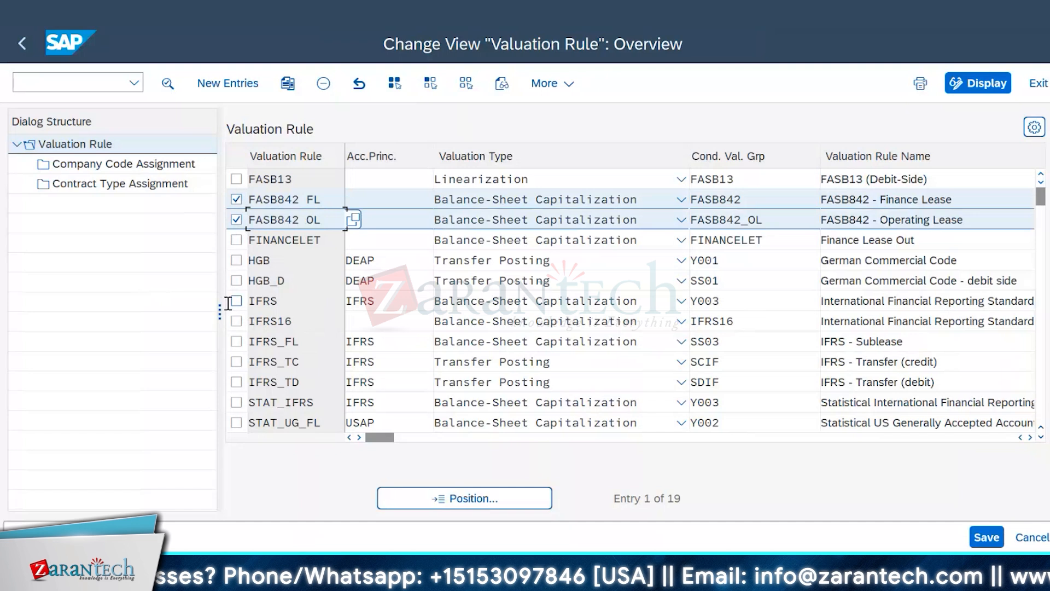
left_click(236, 301)
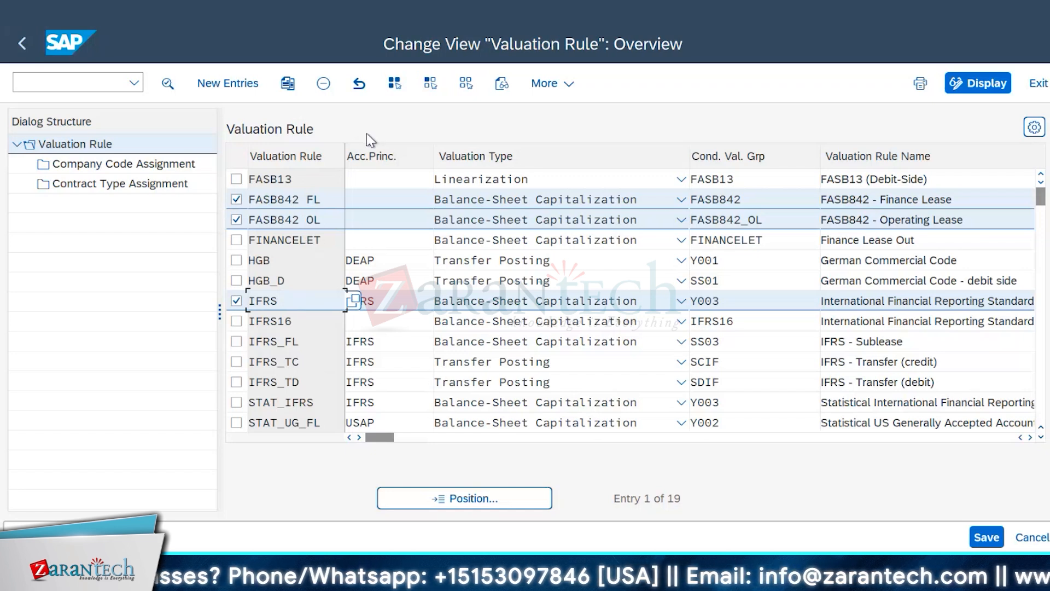
Step: Unmark the FASB842 OL and IFRS rules and open the details of valuation rule FASB842 FL
left_click(327, 203)
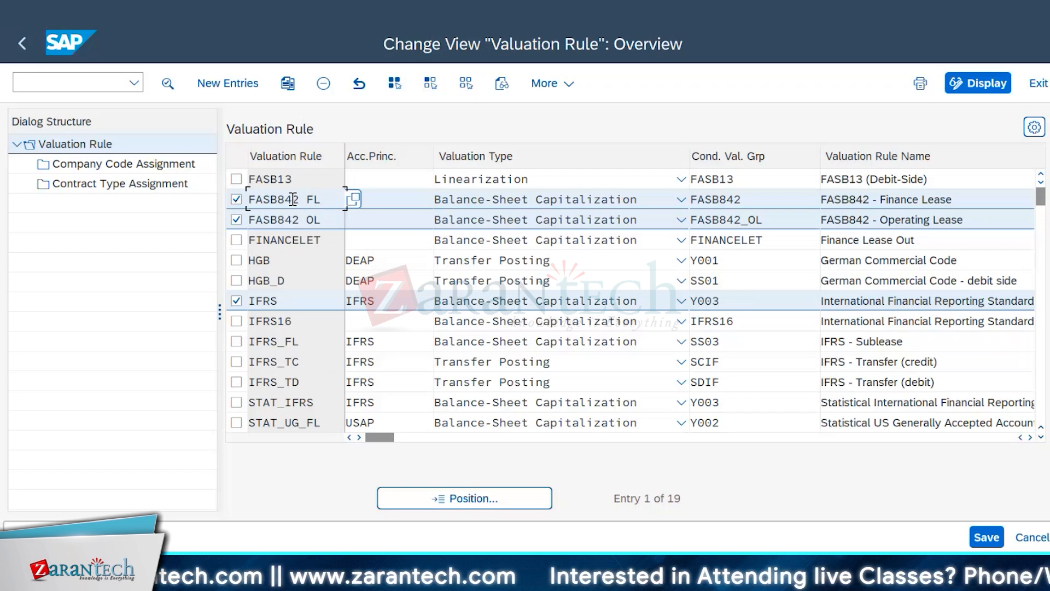
left_click(236, 220)
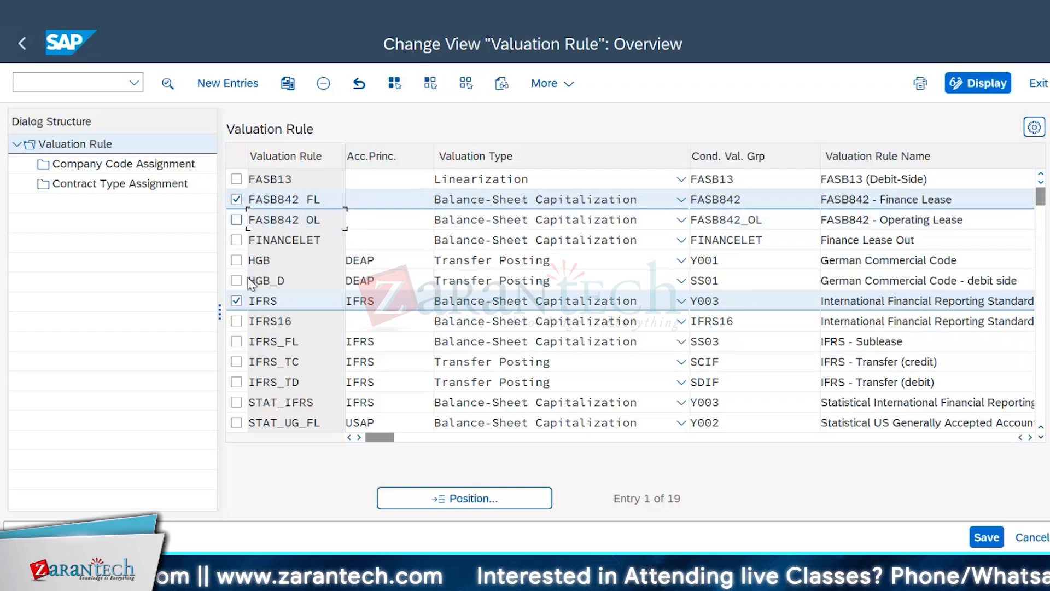
left_click(236, 301)
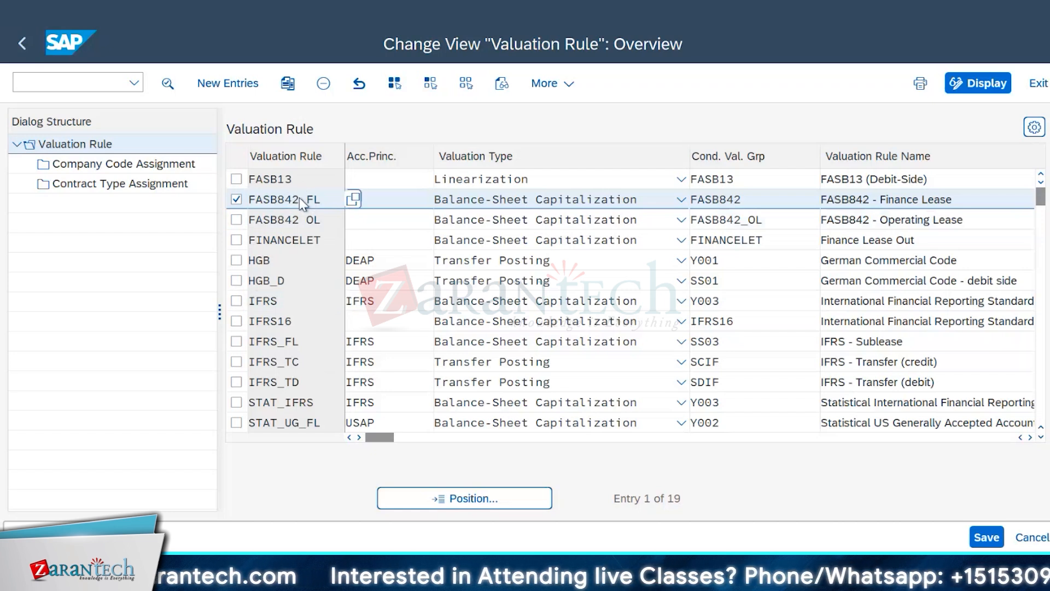
double_click(300, 198)
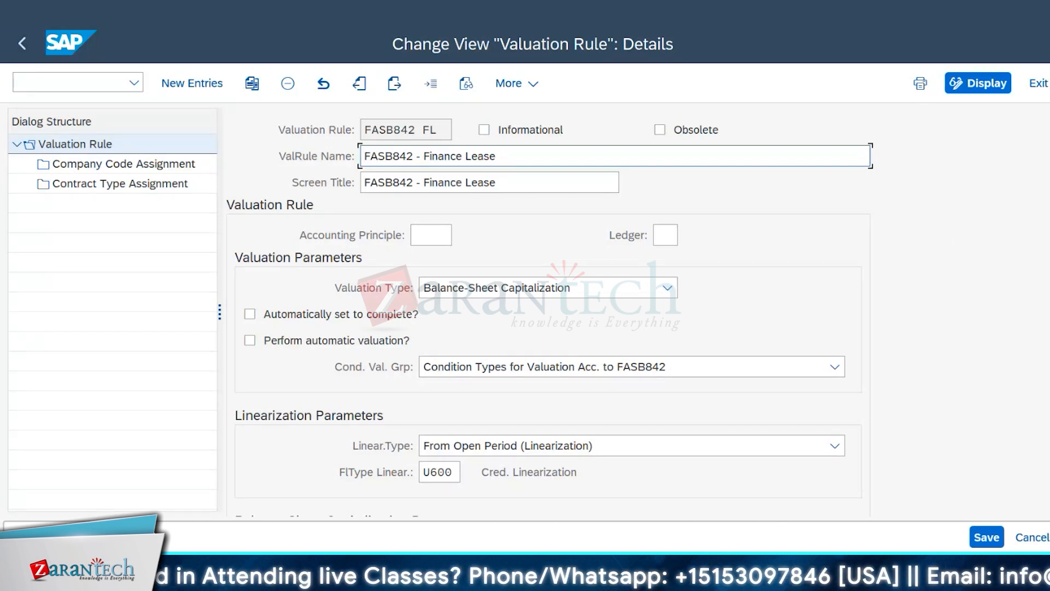
Step: Examine the FASB842 FL rule's details, from names and accounting principle through valuation and linearization parameters to balance-sheet capitalization parameters
scroll(548, 311, "down", 1)
scroll(547, 312, "up", 1)
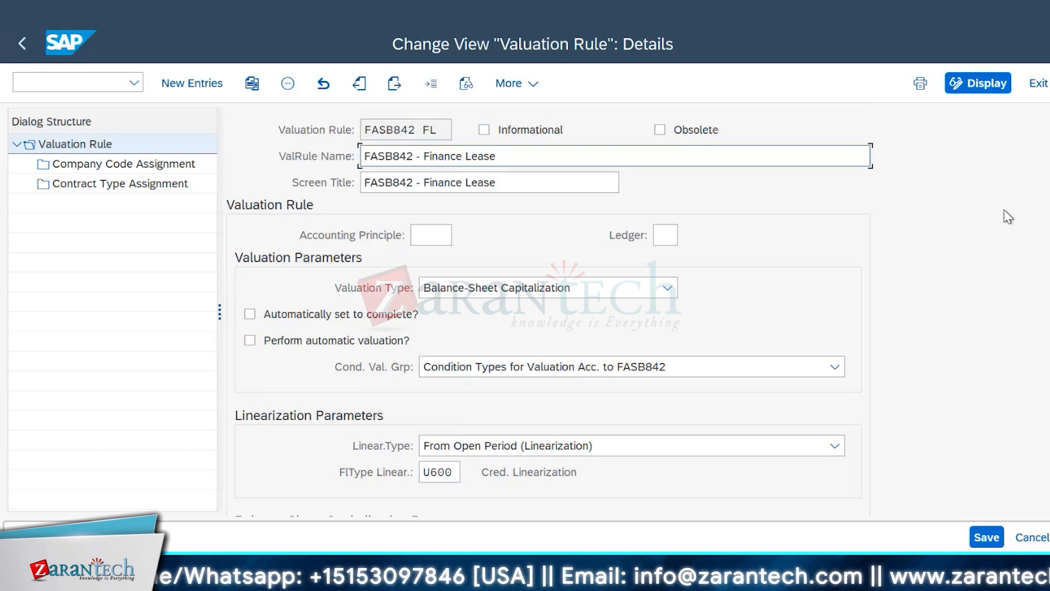
scroll(999, 213, "down", 2)
scroll(999, 213, "up", 2)
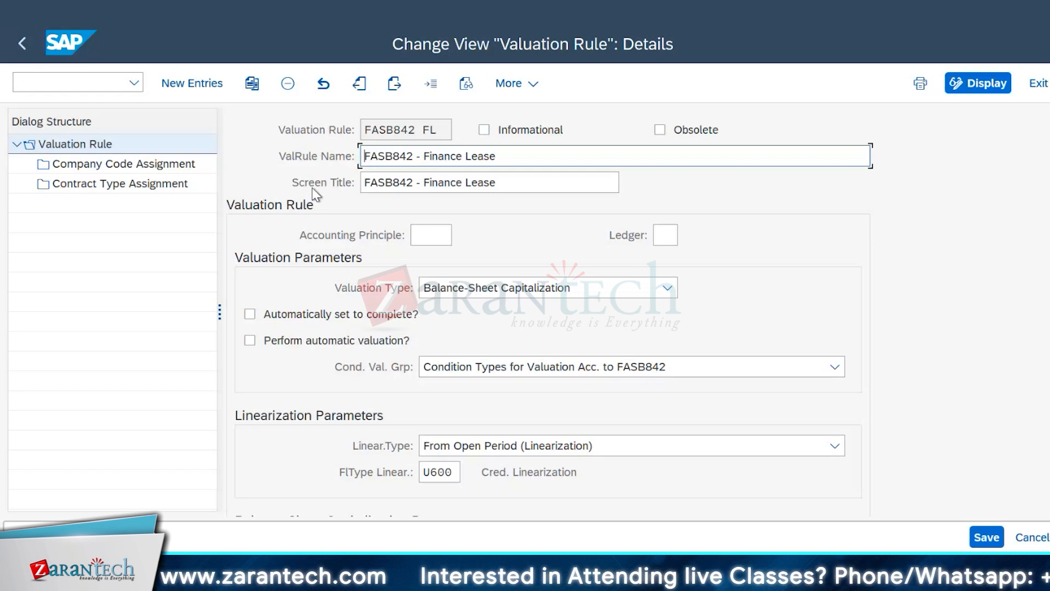
scroll(550, 307, "down", 3)
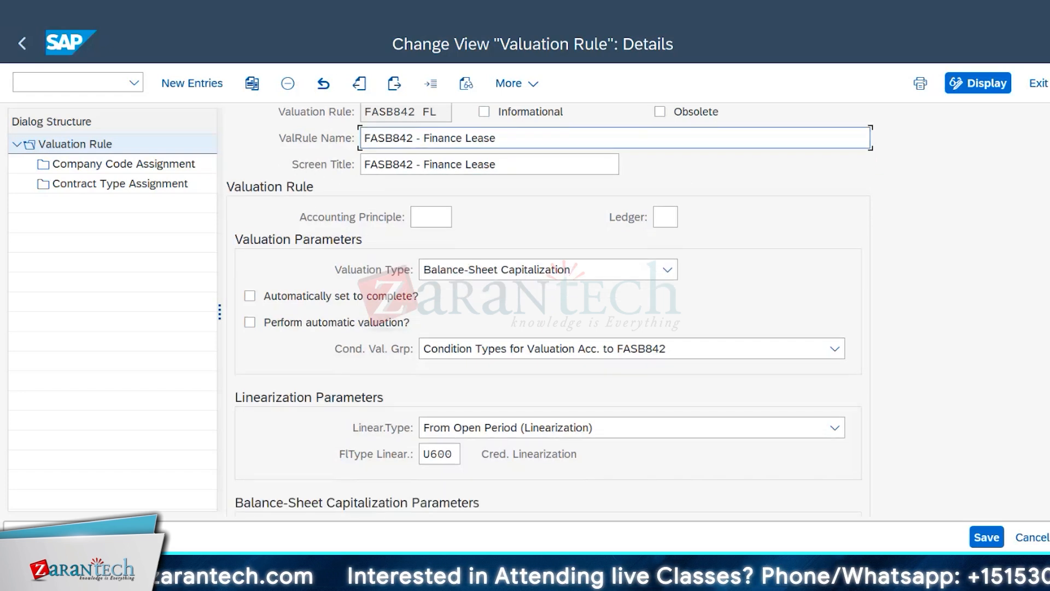
scroll(535, 159, "down", 1)
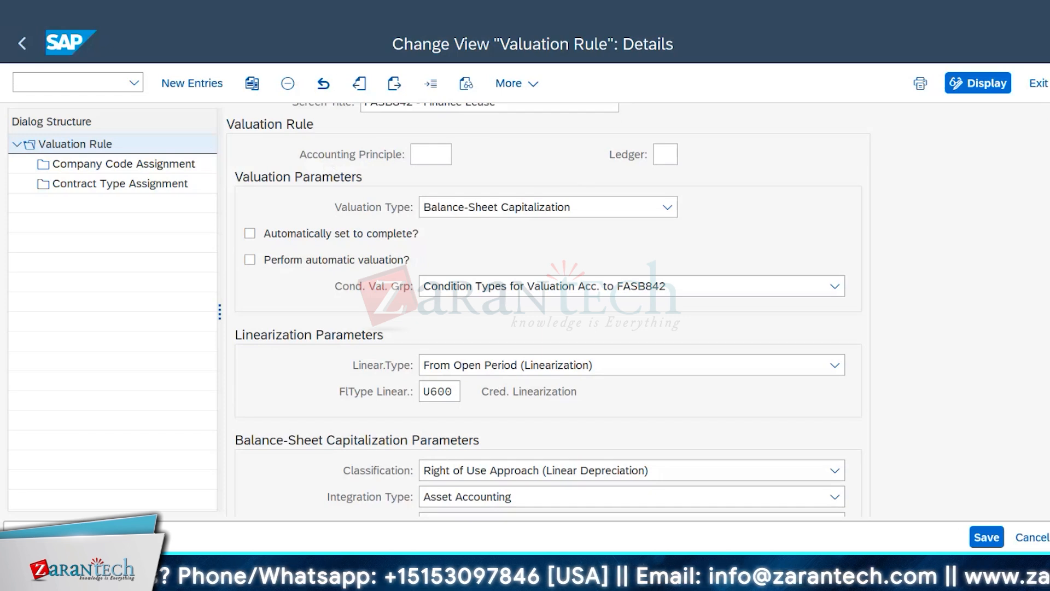
scroll(548, 307, "down", 1)
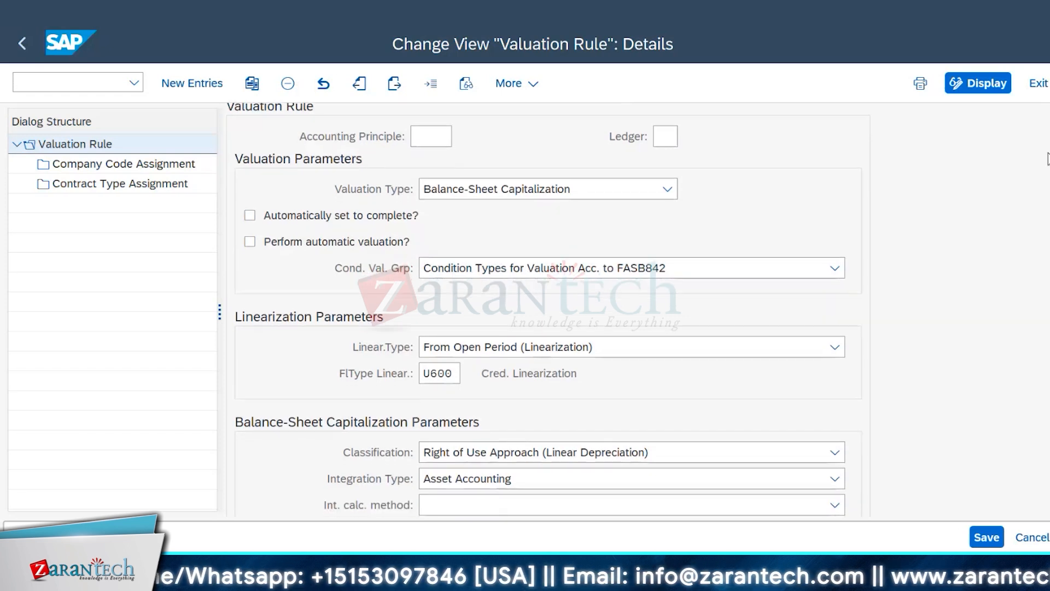
scroll(548, 308, "up", 5)
scroll(549, 307, "down", 4)
scroll(548, 307, "down", 3)
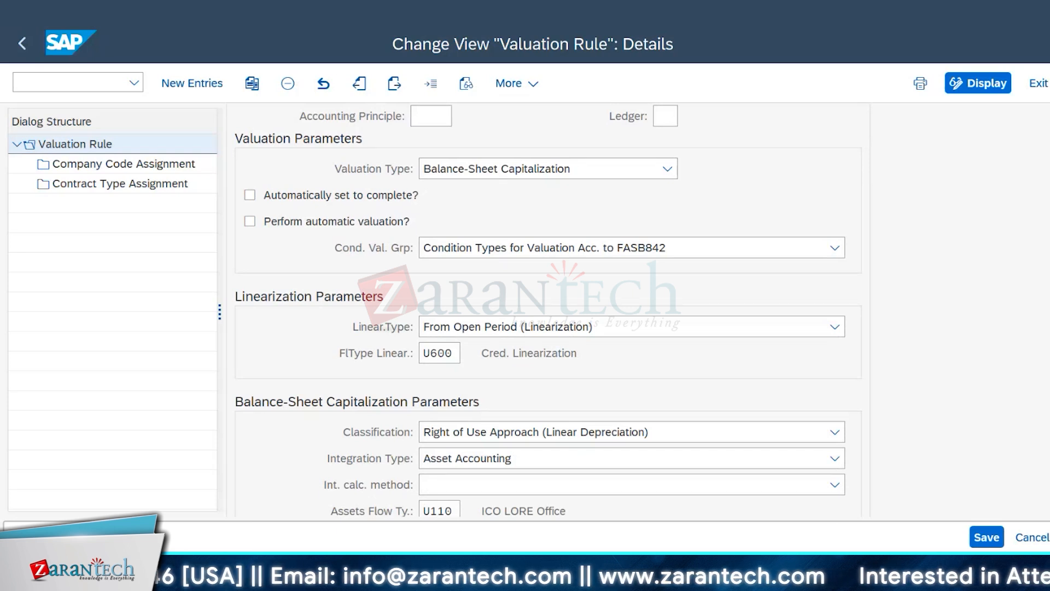
scroll(549, 309, "down", 1)
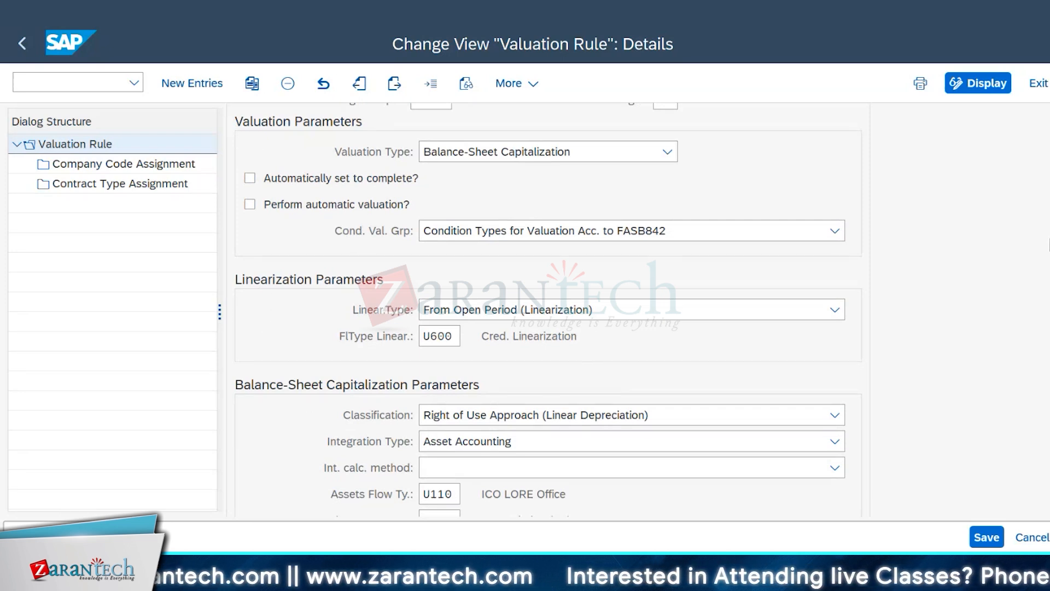
scroll(547, 306, "down", 3)
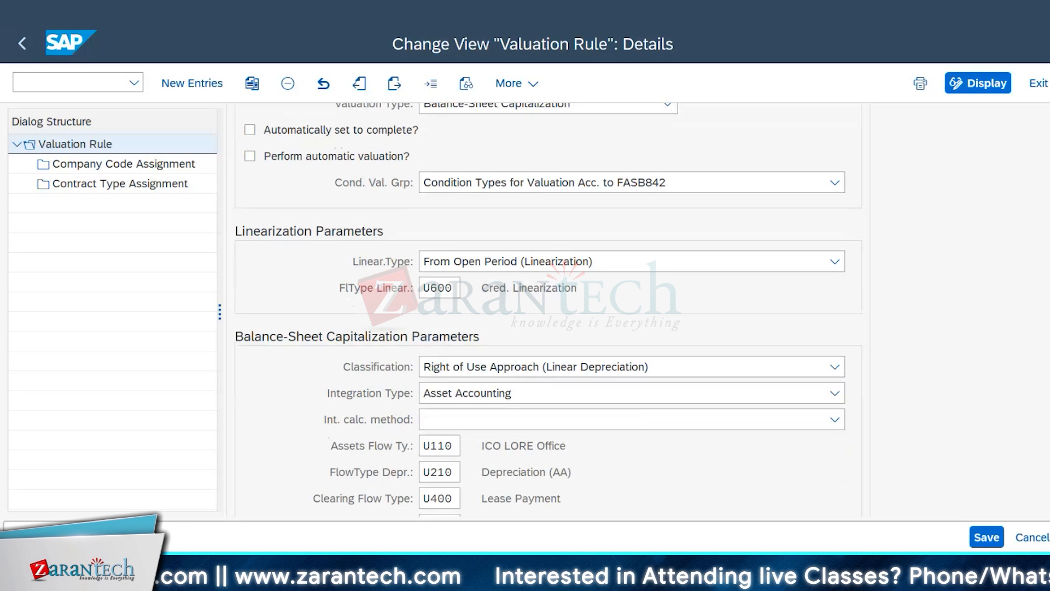
scroll(1036, 219, "up", 3)
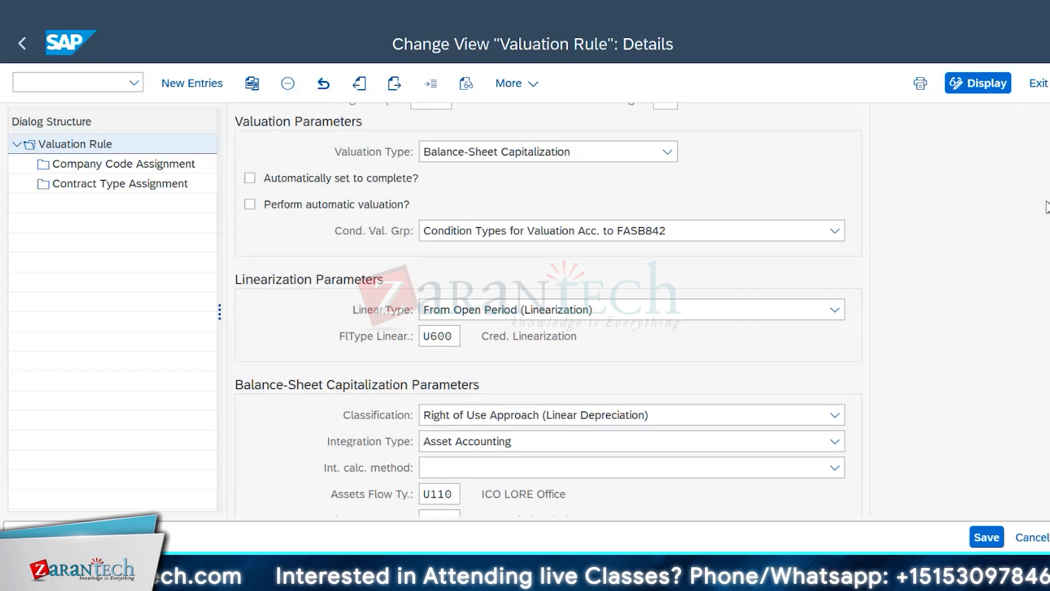
scroll(1047, 206, "up", 3)
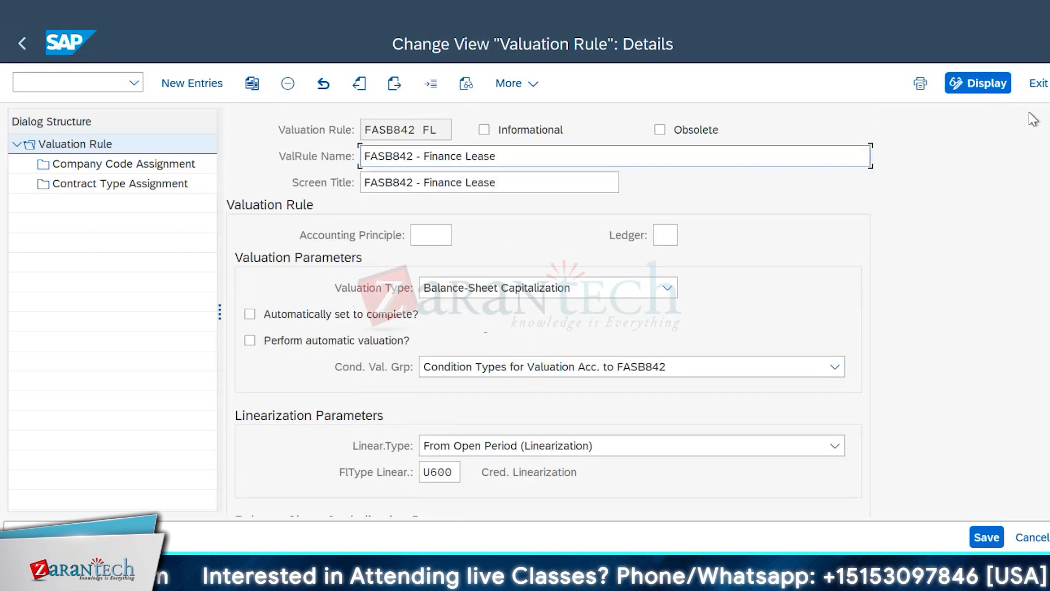
Step: Open the value list for the Accounting Principle of rule FASB842 FL and browse the available principles
left_click(432, 236)
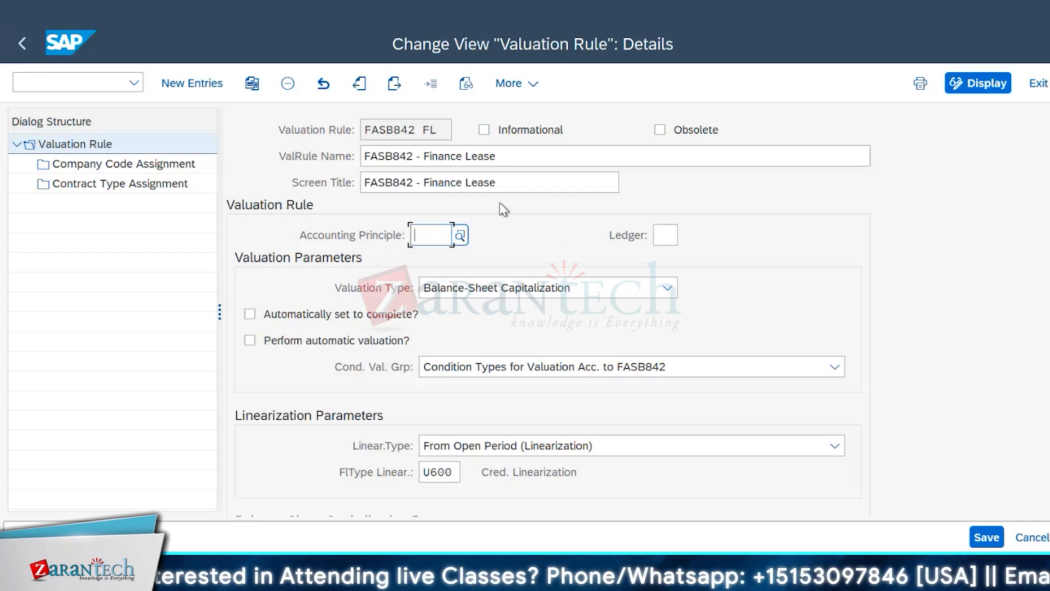
left_click(460, 236)
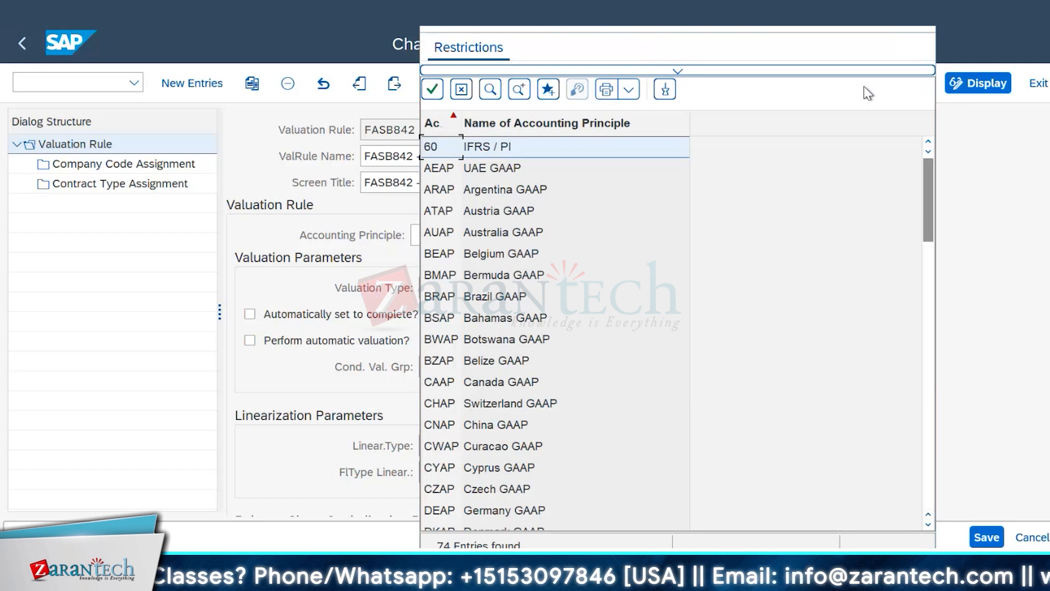
left_click_drag(887, 24, 981, 31)
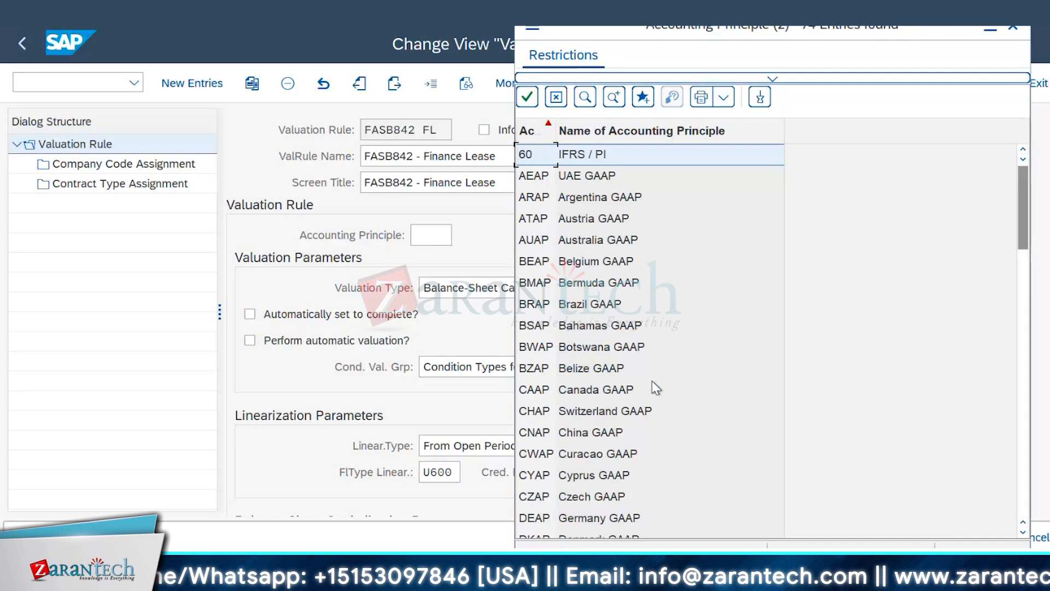
scroll(653, 385, "down", 5)
scroll(659, 399, "down", 2)
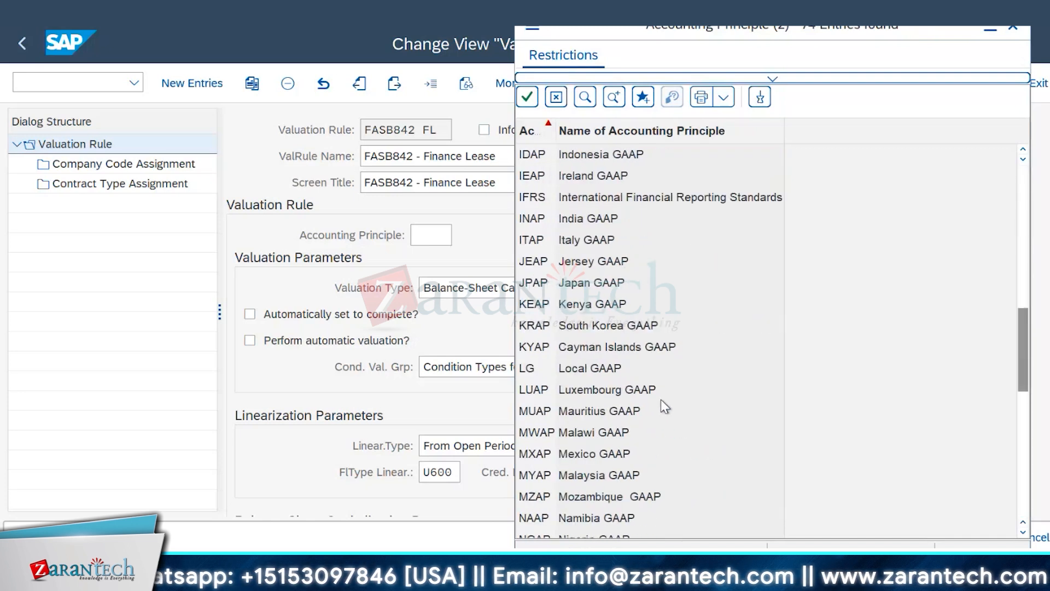
scroll(660, 399, "down", 6)
scroll(659, 394, "up", 7)
scroll(657, 389, "up", 10)
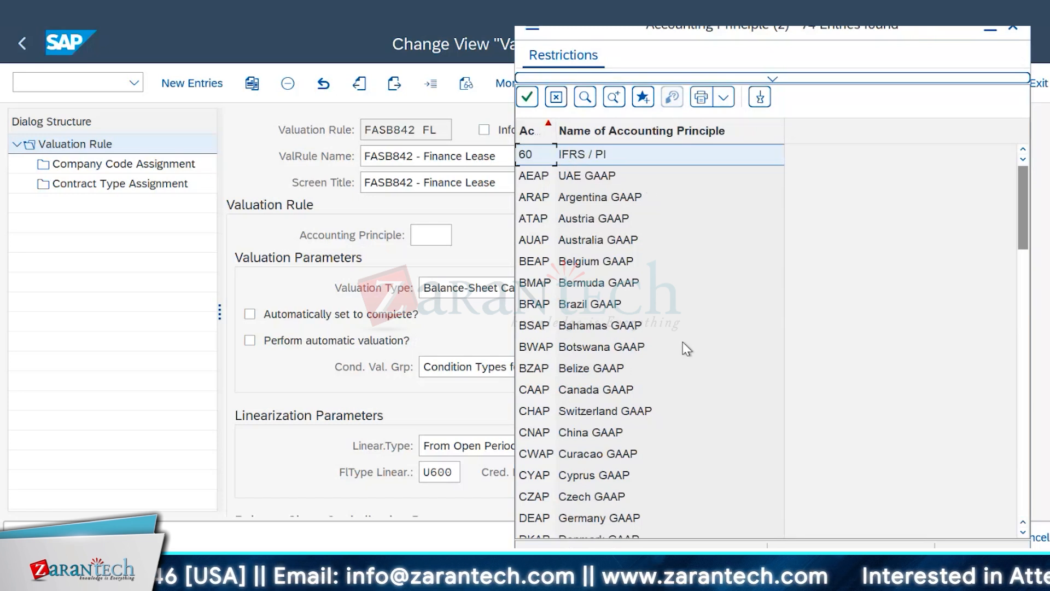
scroll(682, 345, "down", 1)
scroll(683, 349, "down", 1)
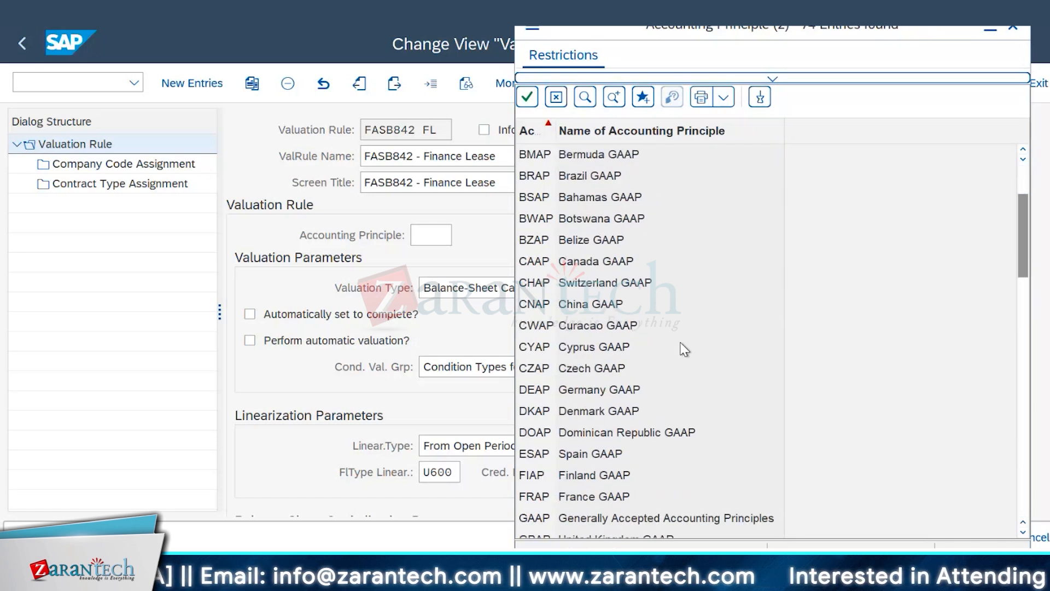
scroll(683, 349, "down", 2)
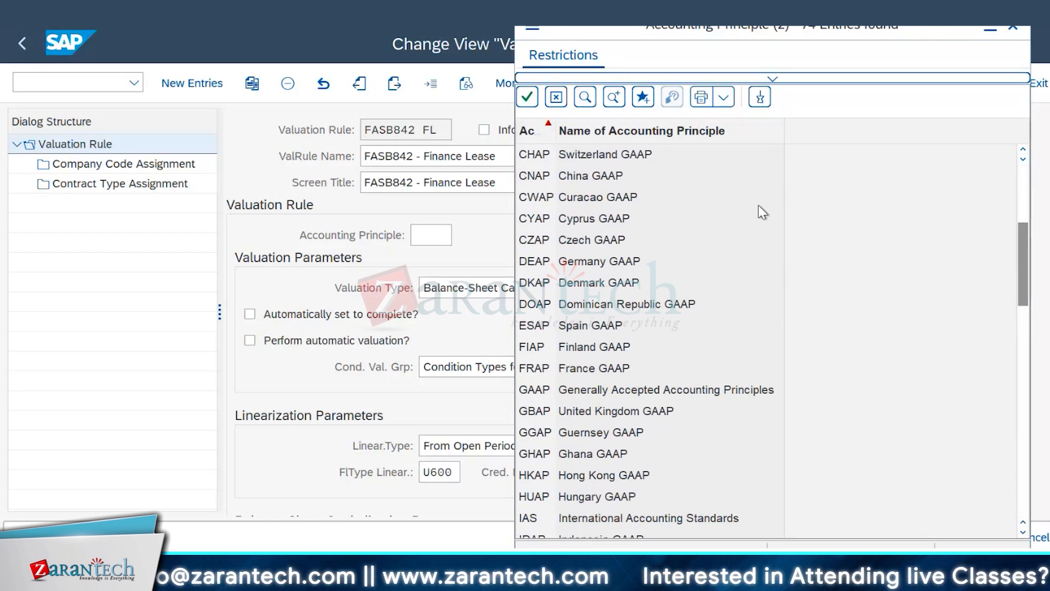
scroll(703, 336, "down", 4)
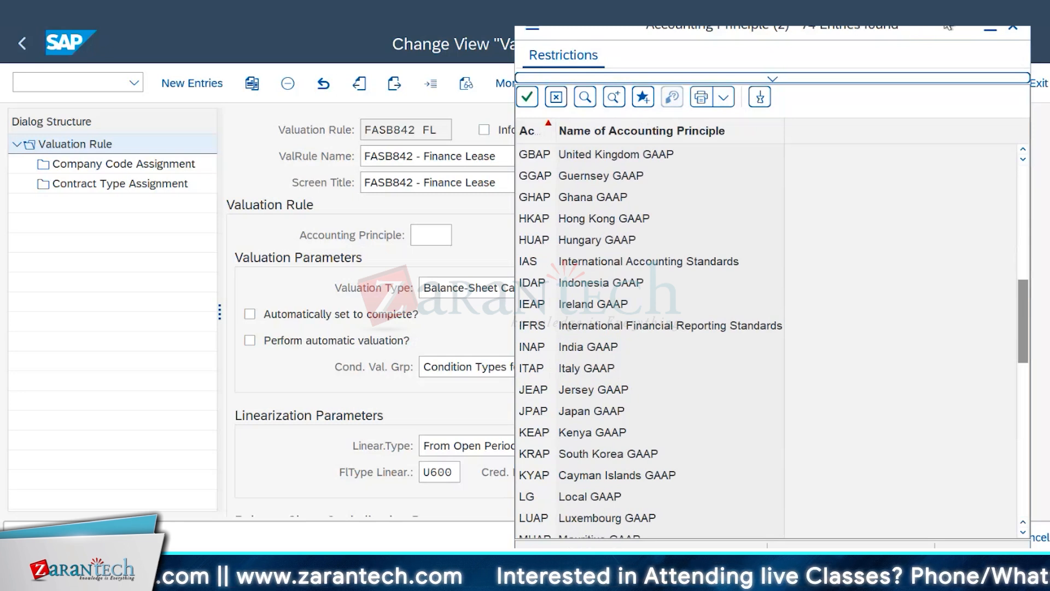
Step: Move the accounting principle list clear of the fields, highlight Guernsey GAAP, International Accounting Standards and Ireland GAAP, and close the list without choosing one
left_click_drag(911, 25, 543, 250)
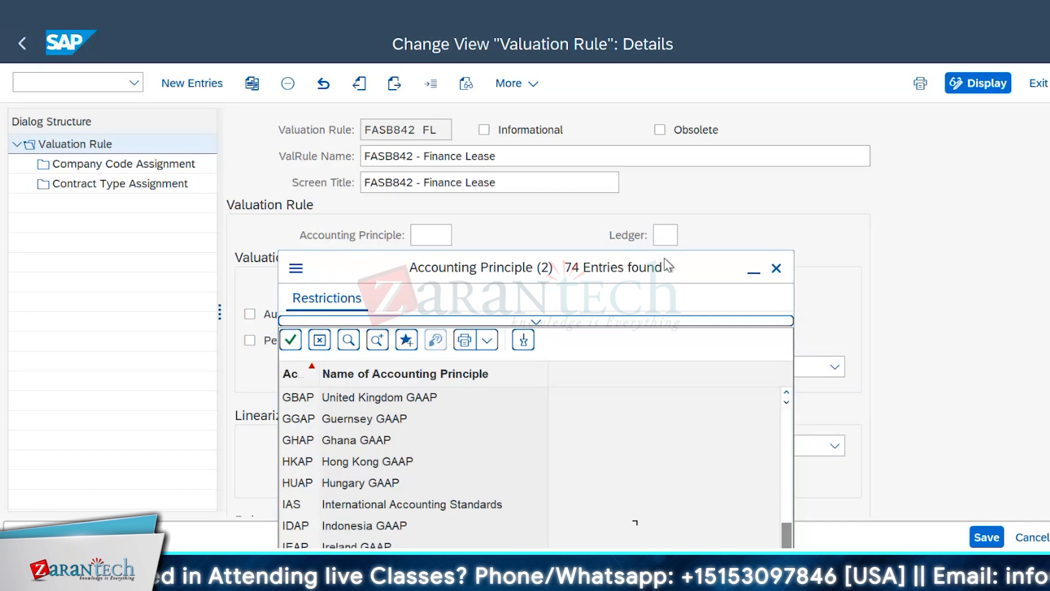
left_click(666, 235)
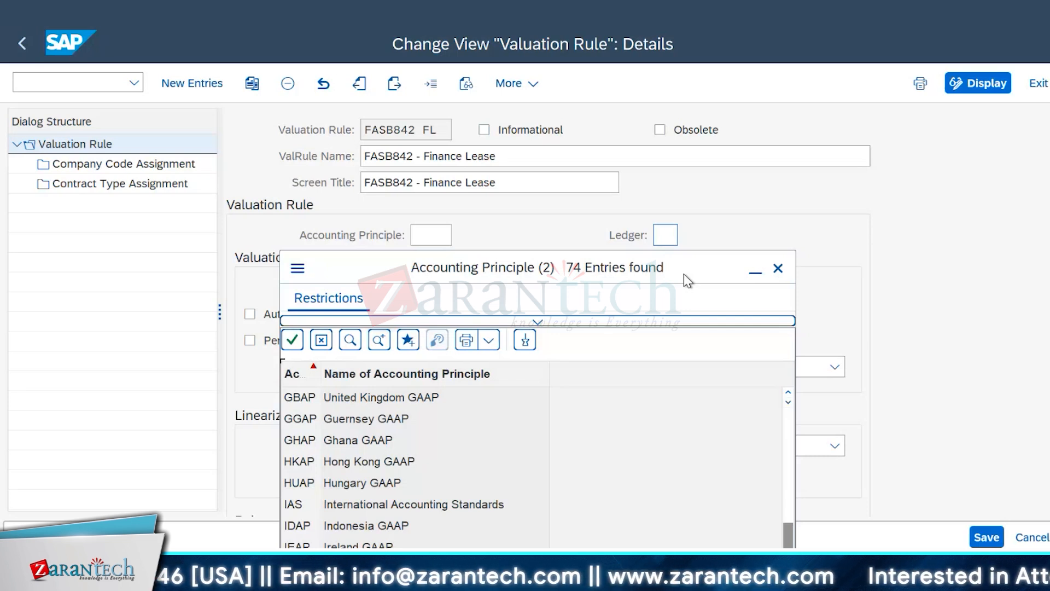
left_click(346, 421)
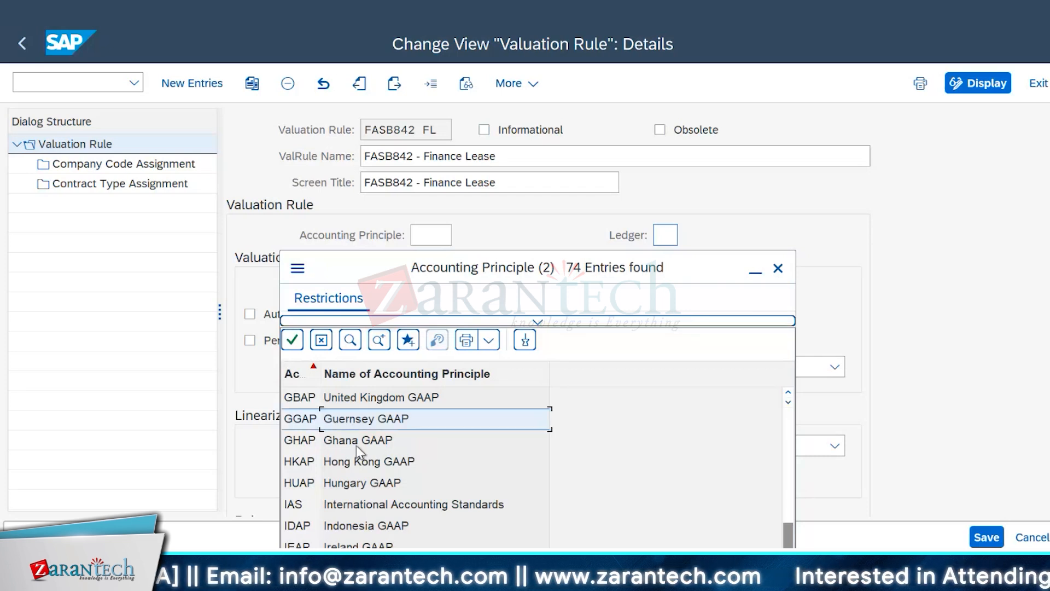
left_click(359, 505)
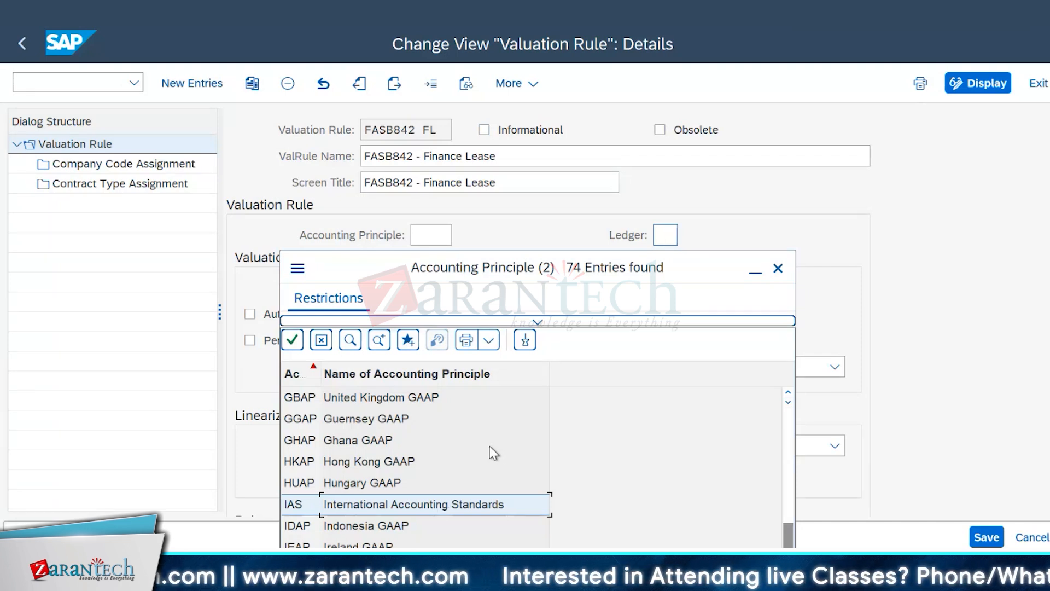
scroll(461, 438, "down", 3)
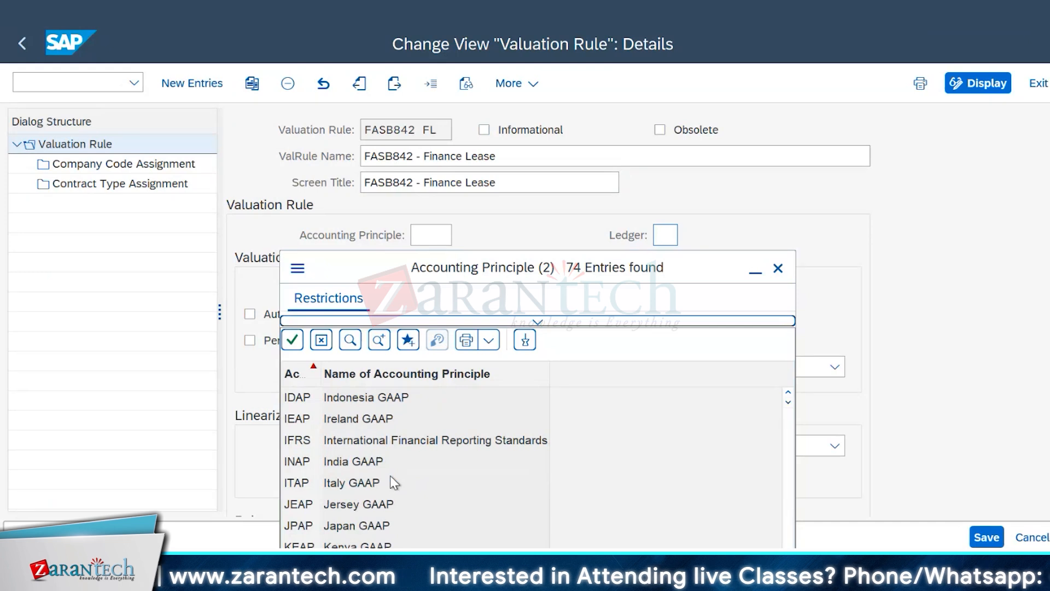
left_click(350, 424)
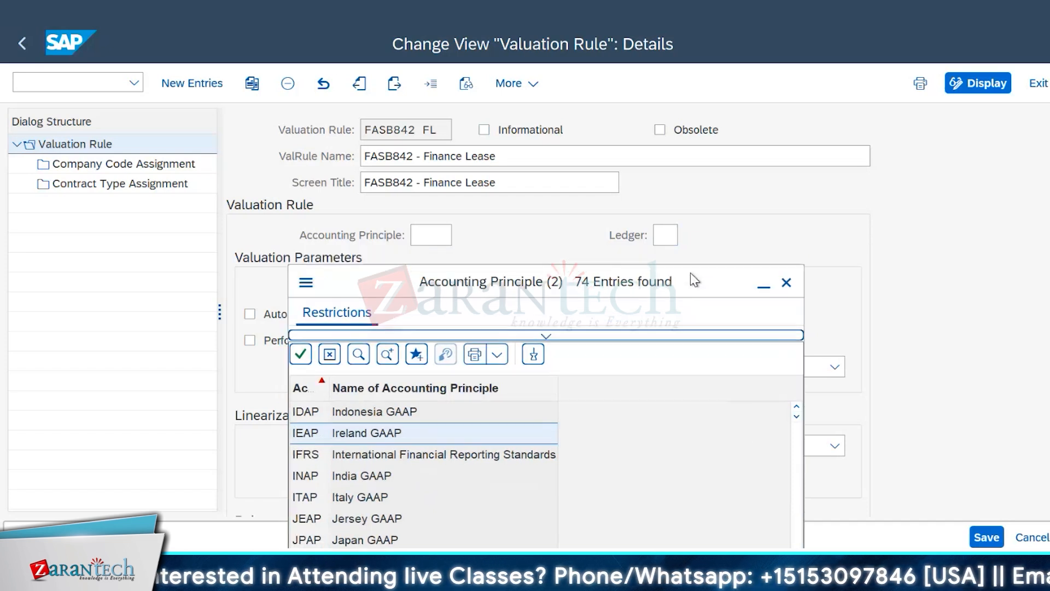
left_click(523, 432)
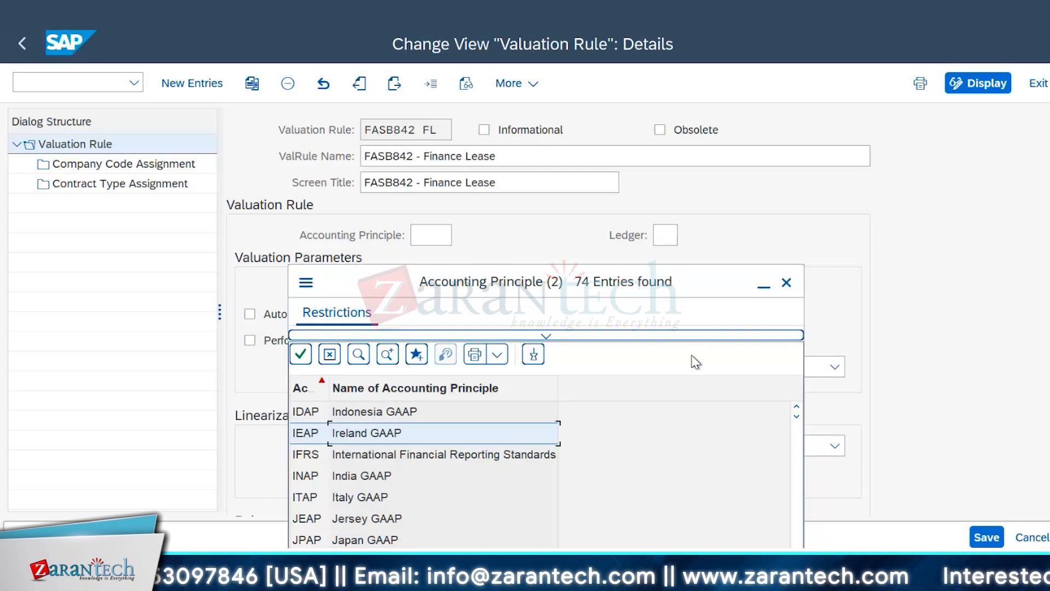
left_click_drag(698, 297, 682, 299)
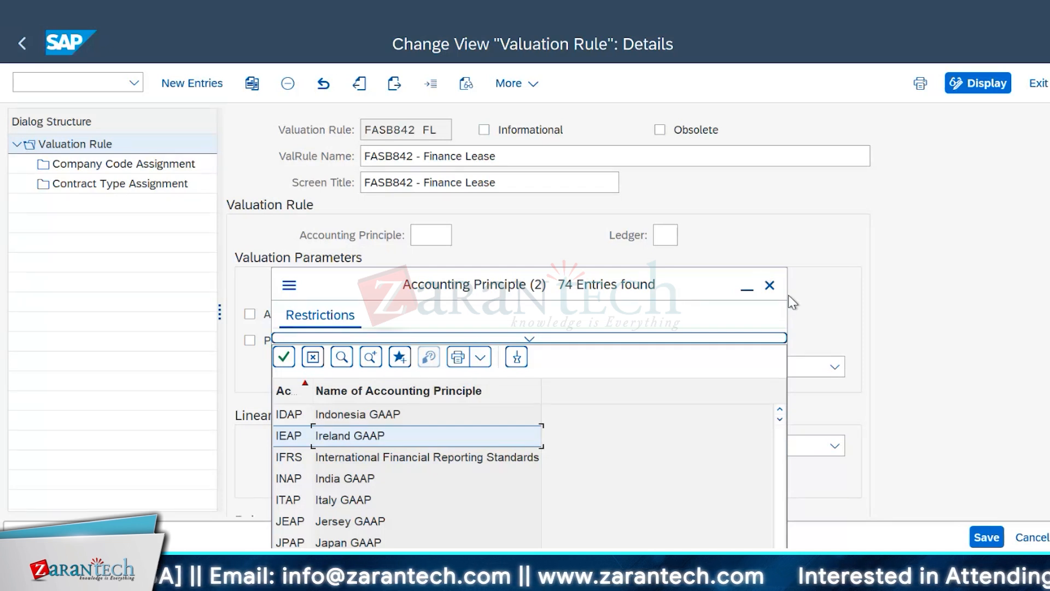
left_click(769, 285)
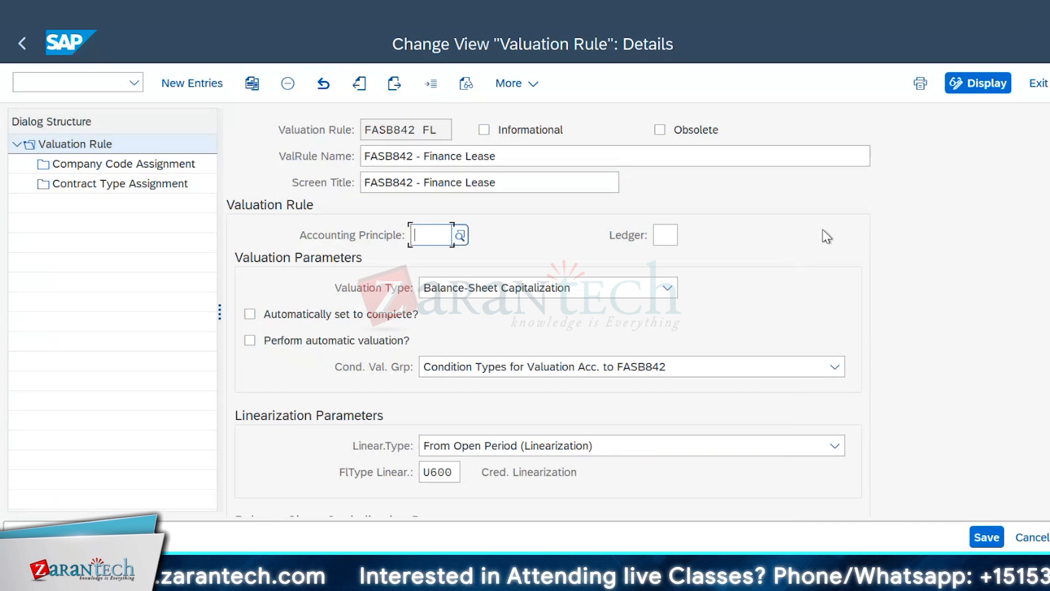
Step: Reopen and dismiss the accounting principle list, and compare the Accounting Principle and Ledger fields of the rule
left_click(461, 241)
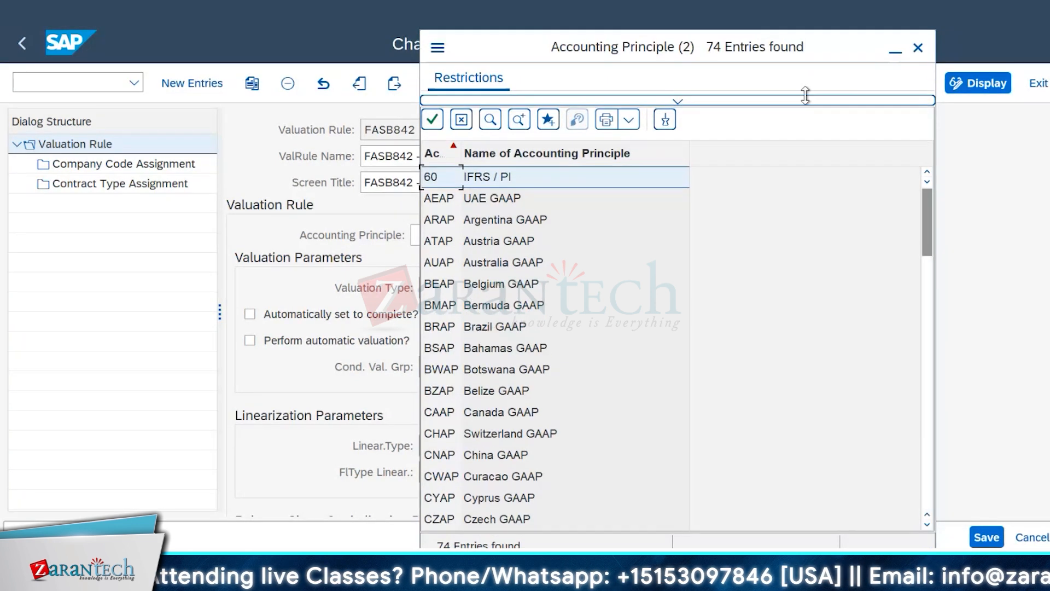
left_click(892, 51)
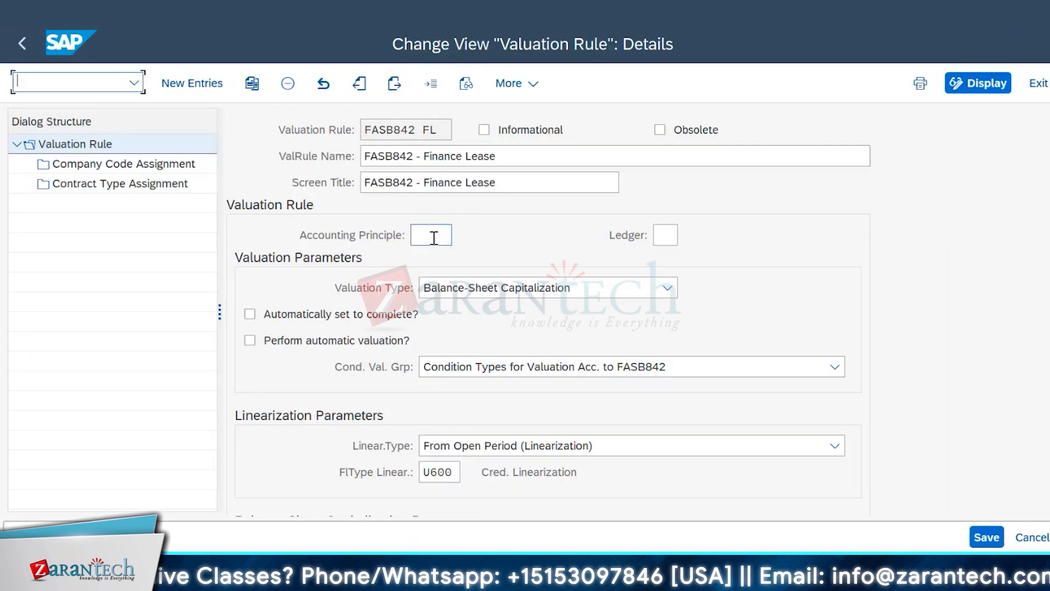
left_click(666, 236)
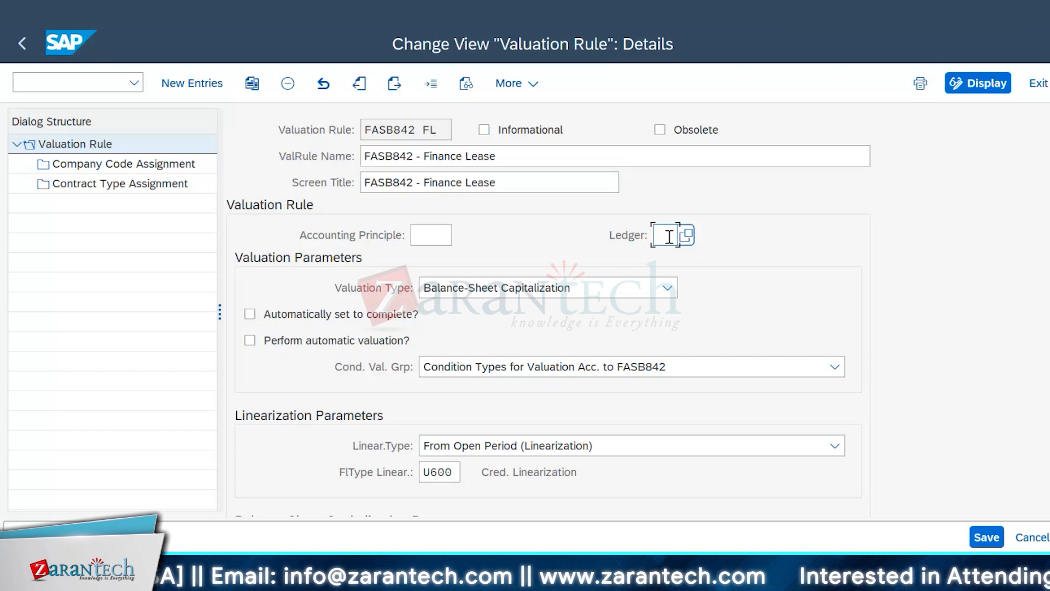
left_click(430, 235)
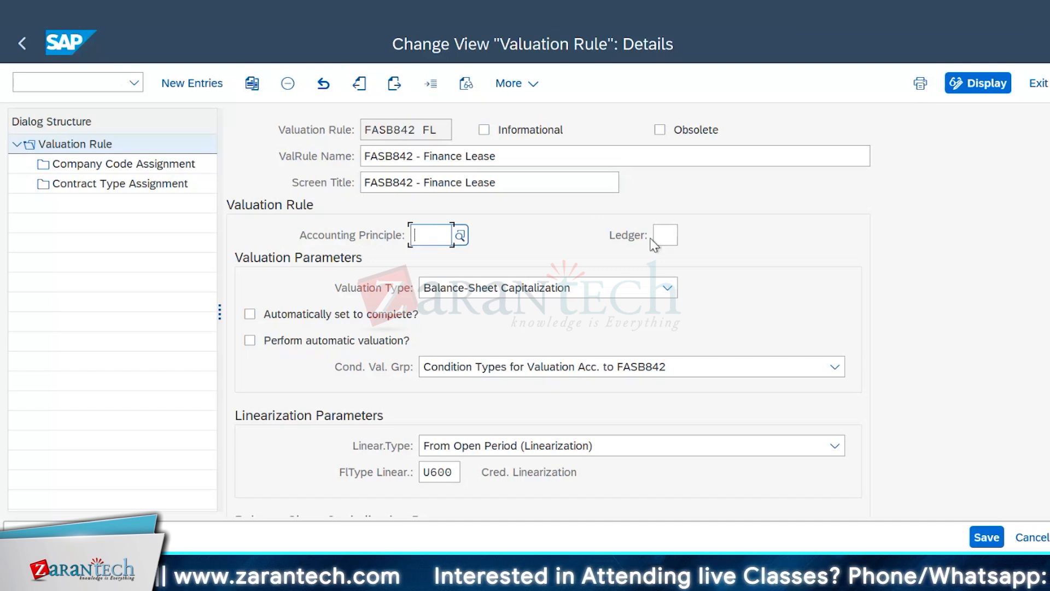
left_click(668, 235)
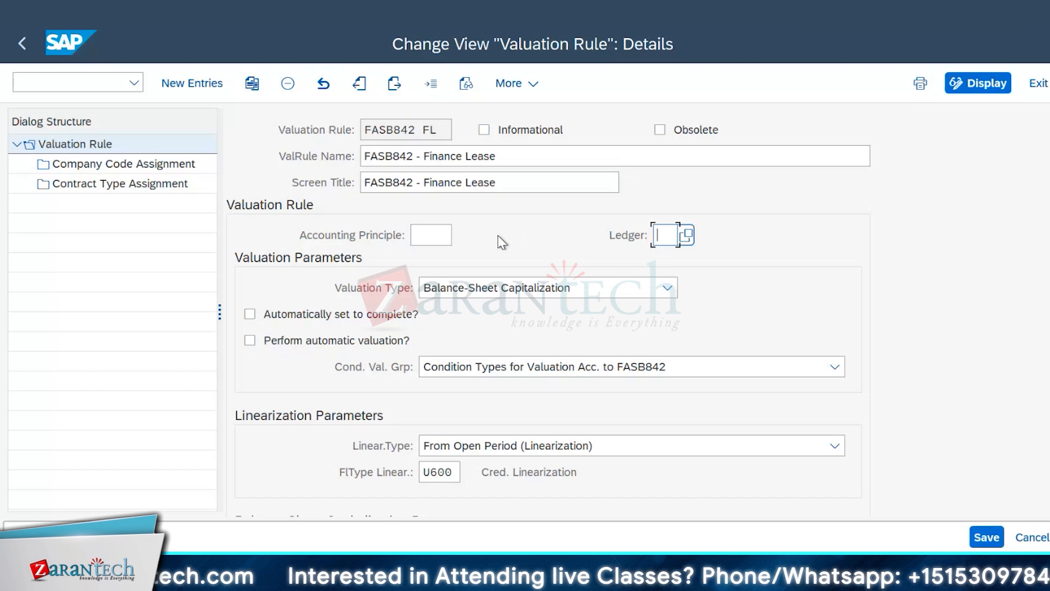
left_click(436, 238)
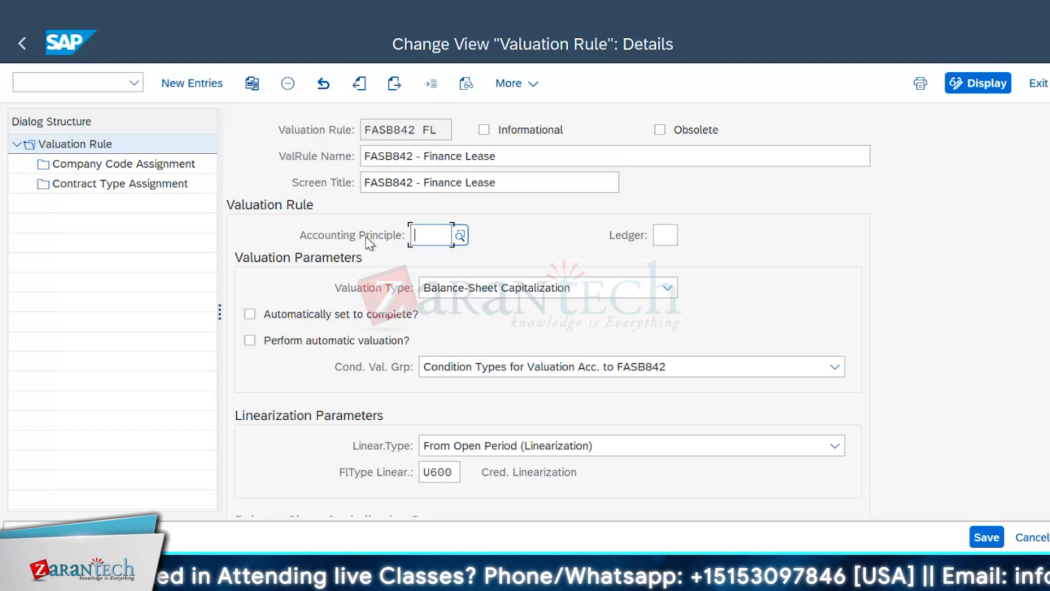
left_click(671, 239)
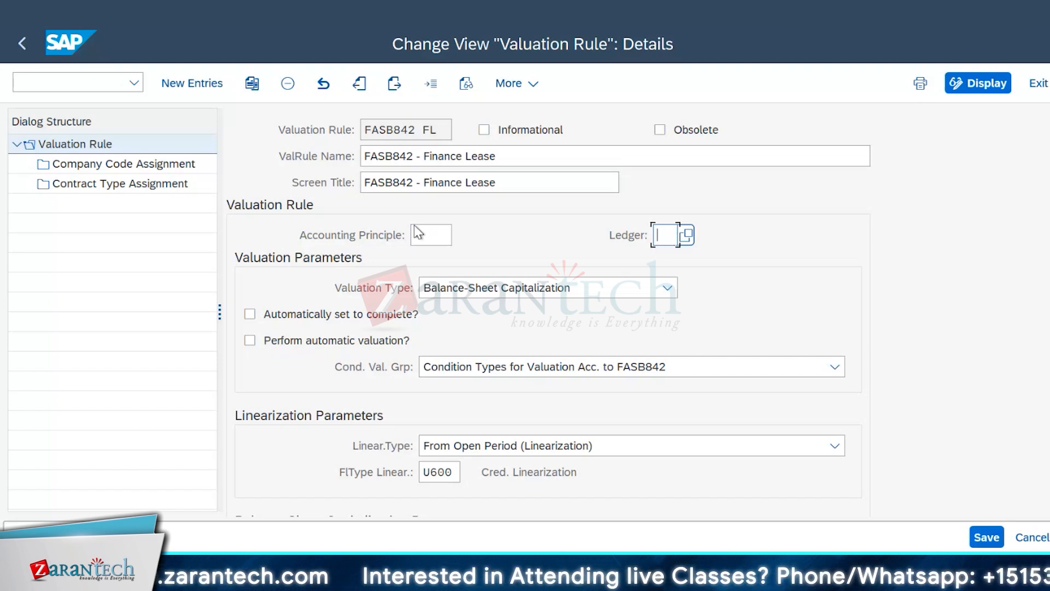
Step: Check the accounting principle choices once more without choosing one, and view the valuation, linearization and balance-sheet capitalization parameters
left_click(446, 235)
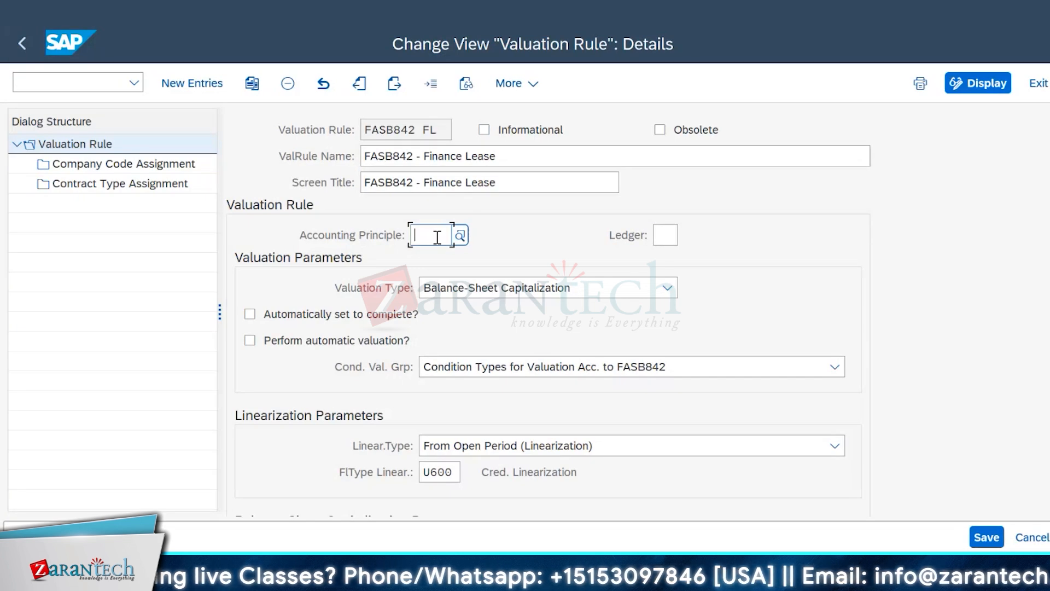
left_click(460, 236)
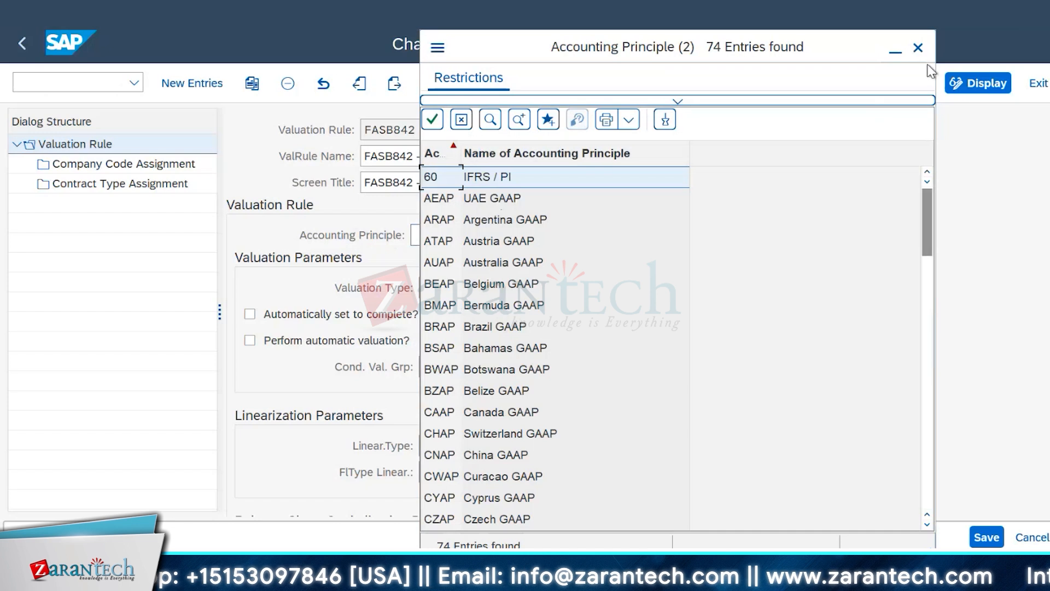
left_click(918, 48)
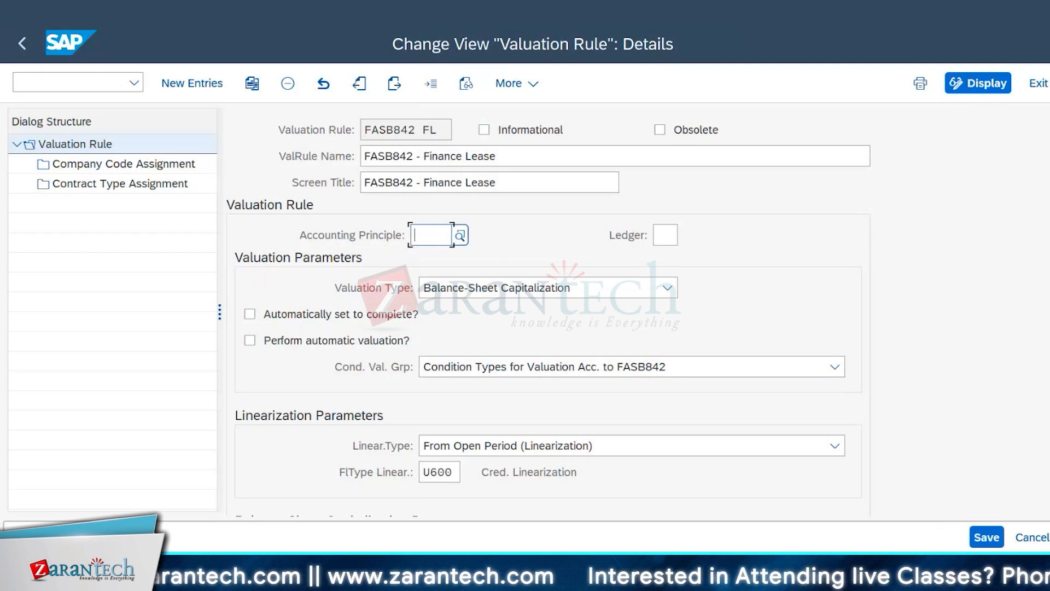
scroll(547, 309, "down", 3)
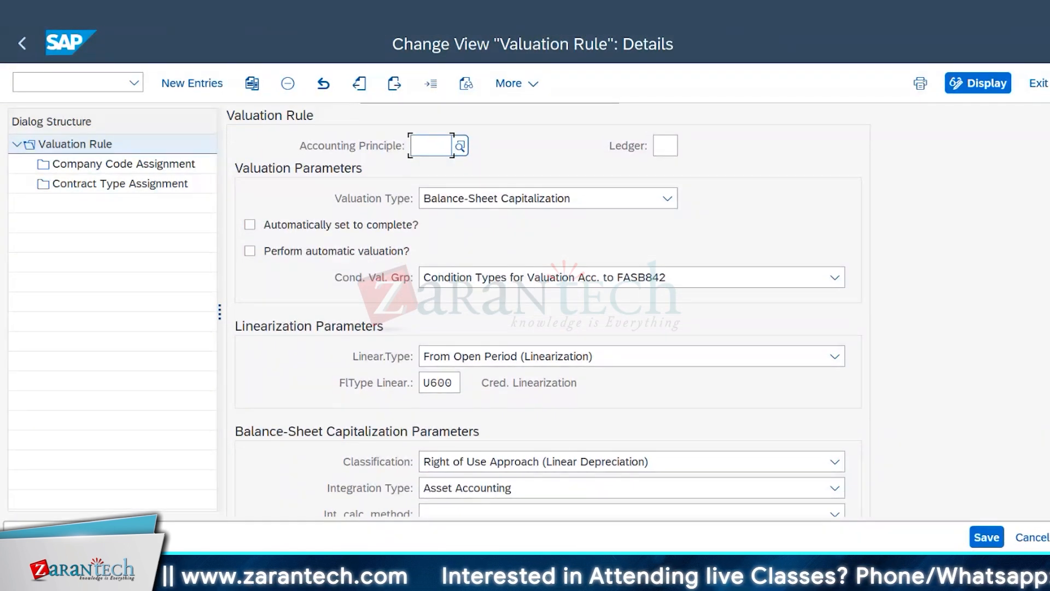
scroll(547, 309, "down", 1)
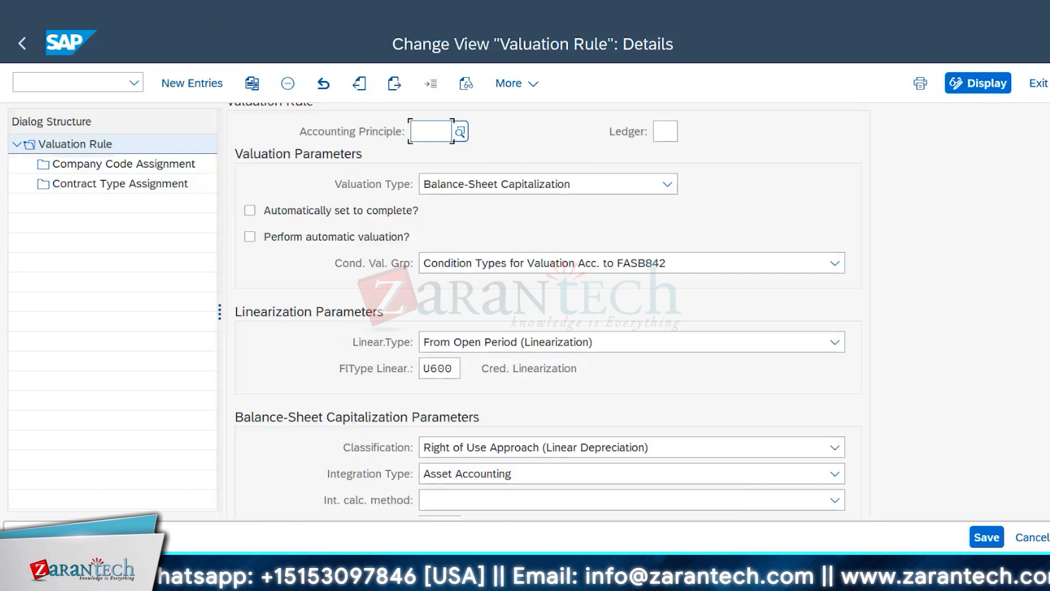
Step: Switch to the Contract session, display the commercial lease-out contract in company code 1010 and highlight its contract identifier
left_click(273, 574)
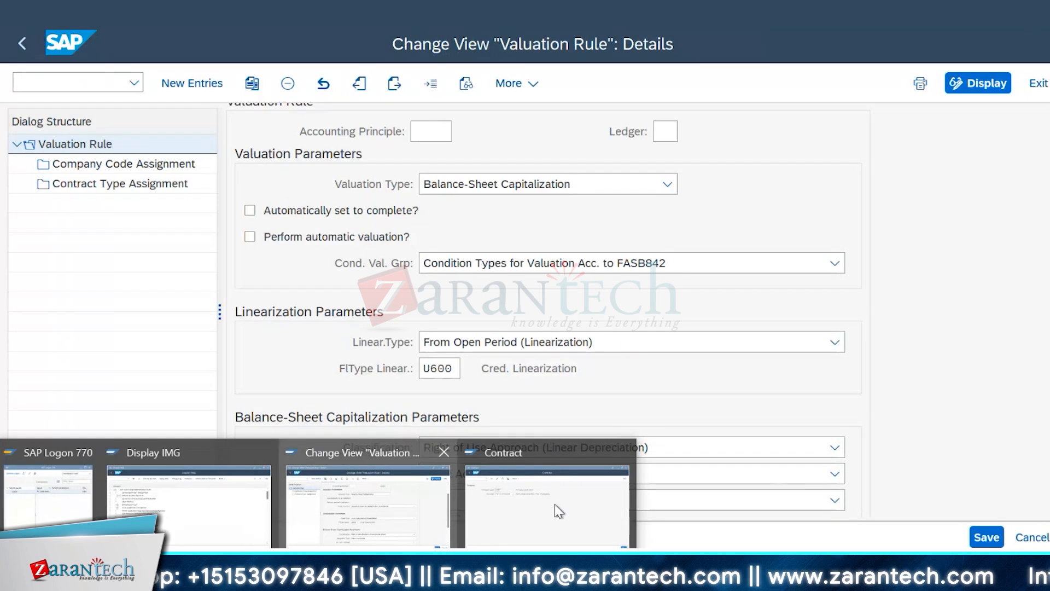
left_click(539, 492)
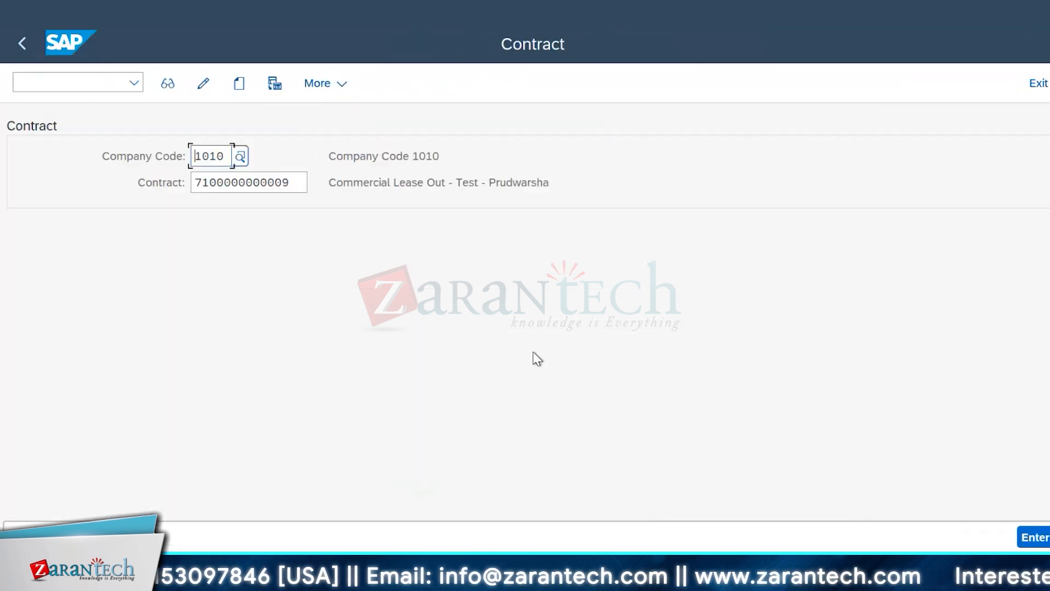
key("Return")
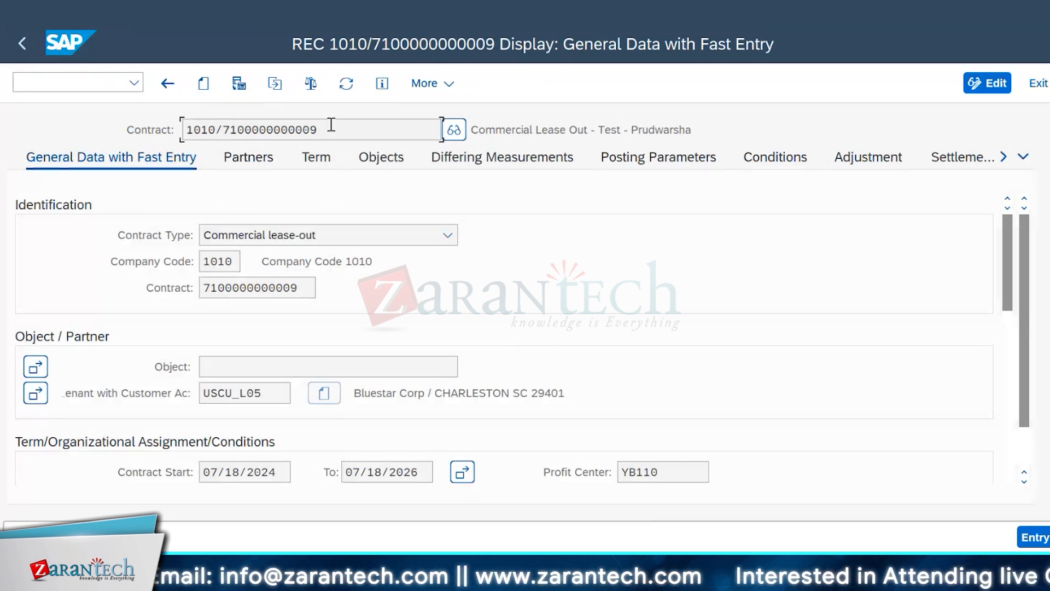
left_click_drag(328, 129, 218, 135)
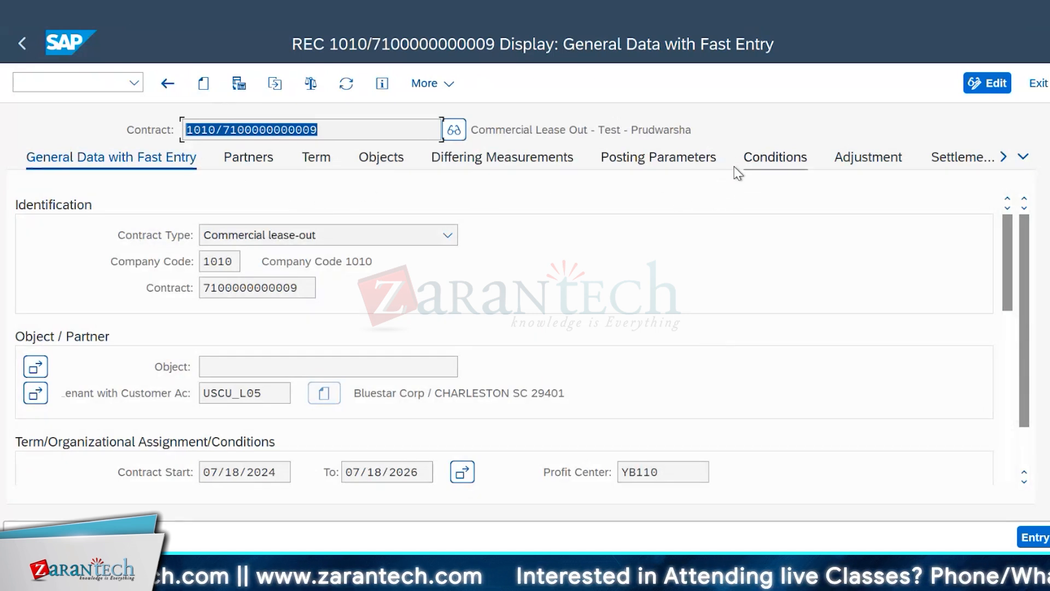
Step: Return to the FASB842 FL valuation rule details and show the available Valuation Type options
left_click(263, 570)
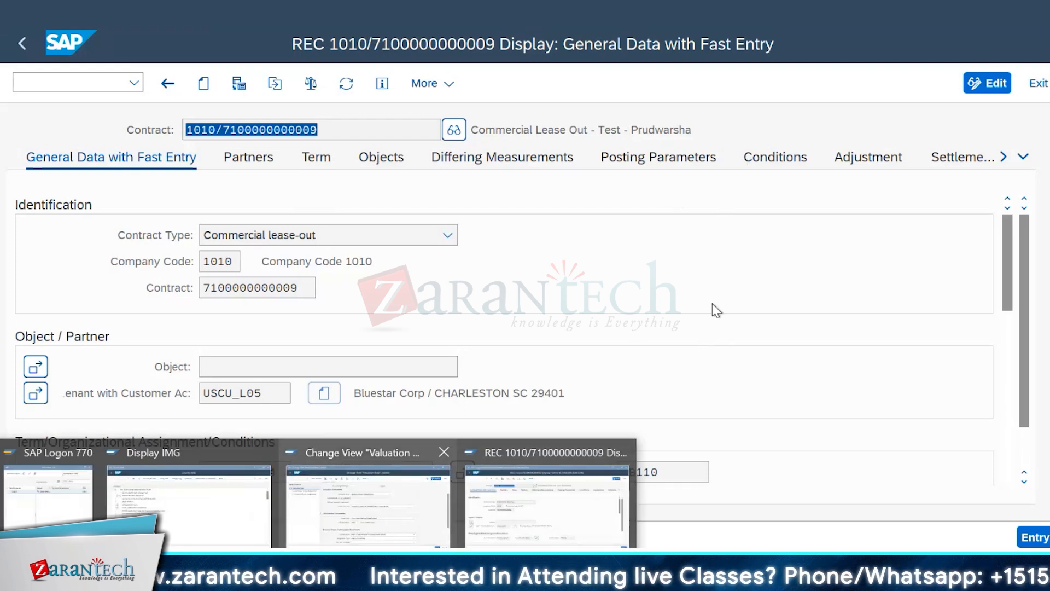
left_click(398, 528)
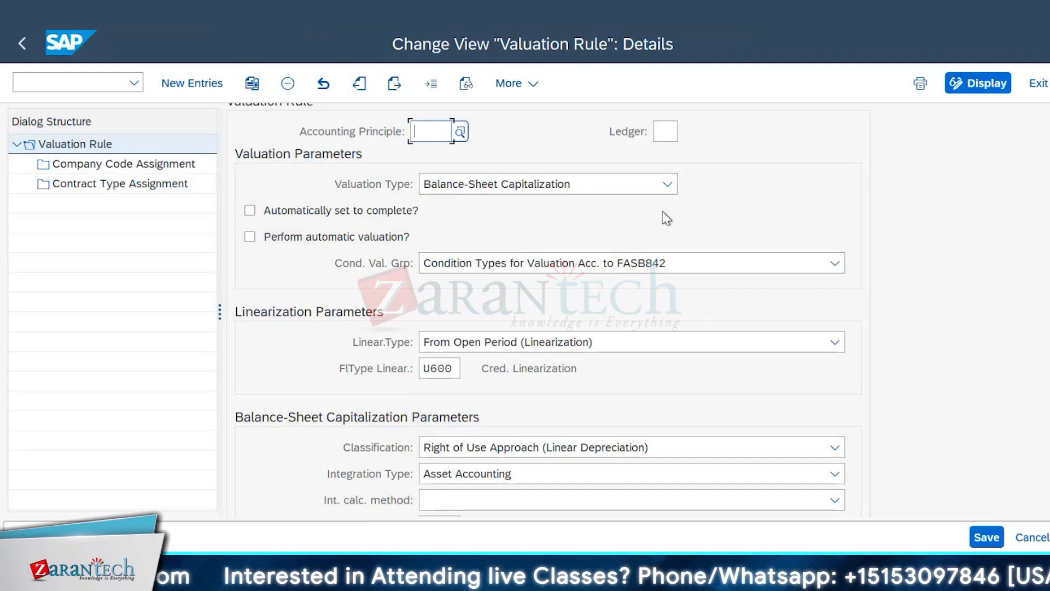
left_click(667, 185)
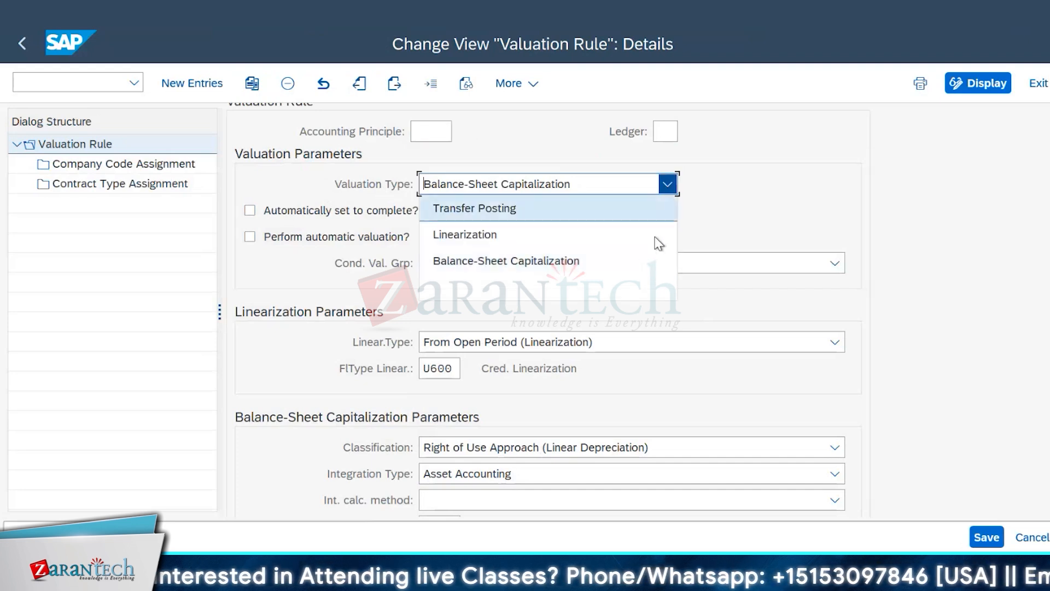
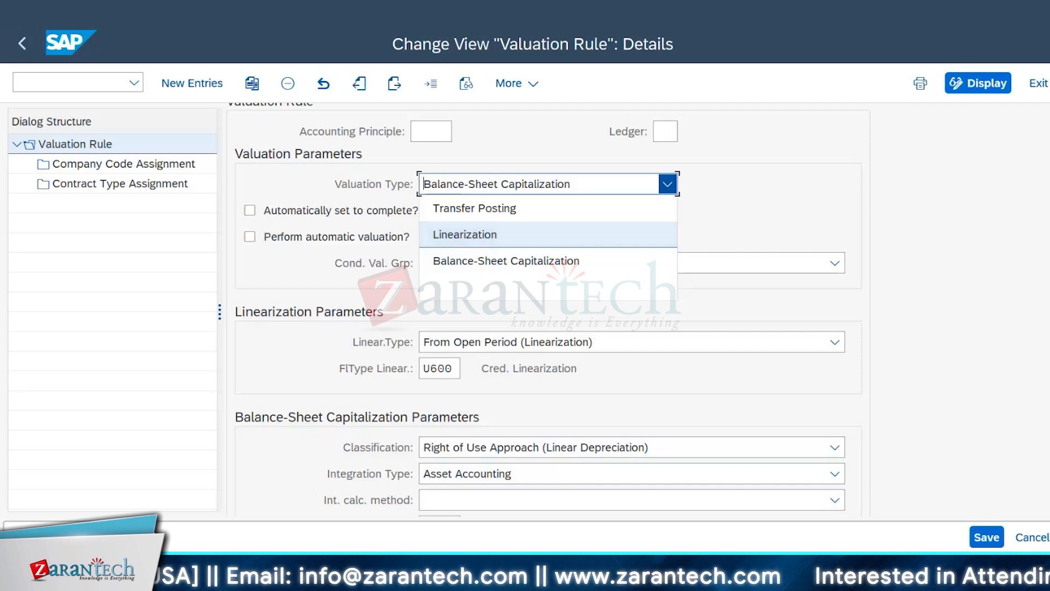
Step: Switch to the Notepad notes and add the date range 01.01.2024 to 31.12.2024 below "Asset Intergration"
key("alt+Tab")
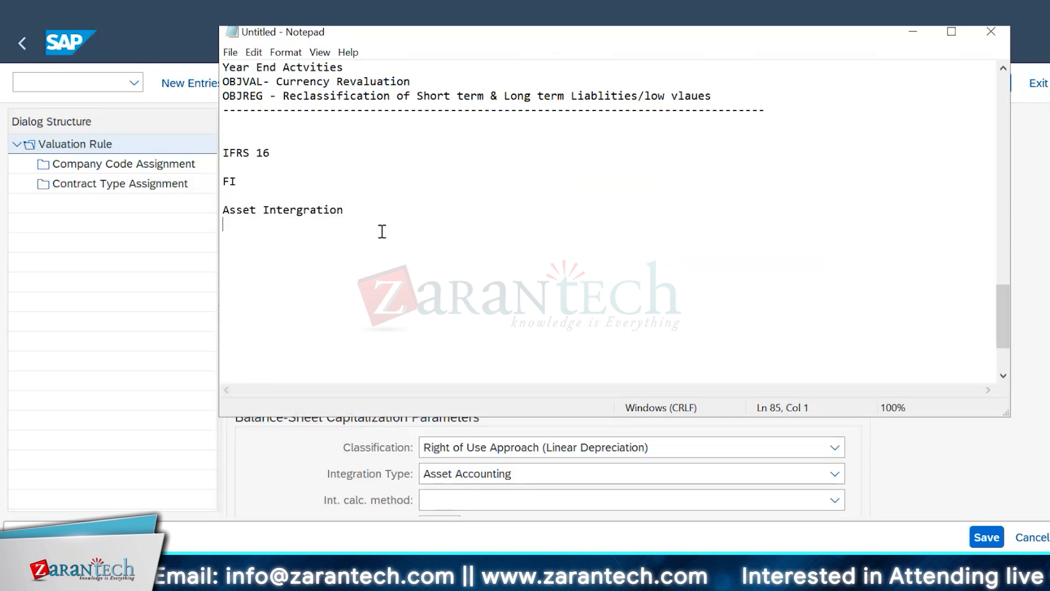
key("Return")
key("Return")
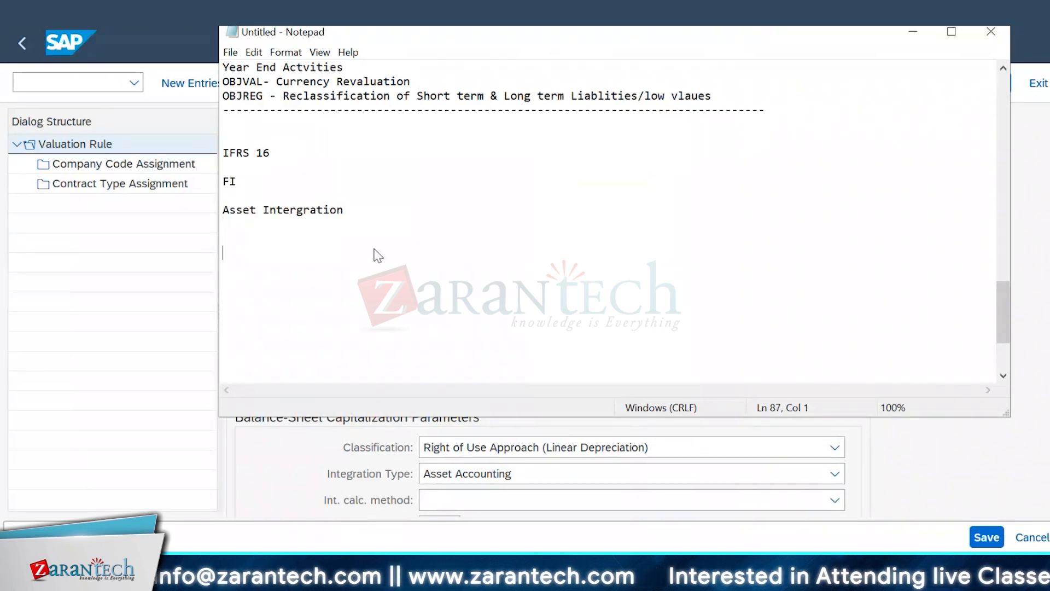
type("01.")
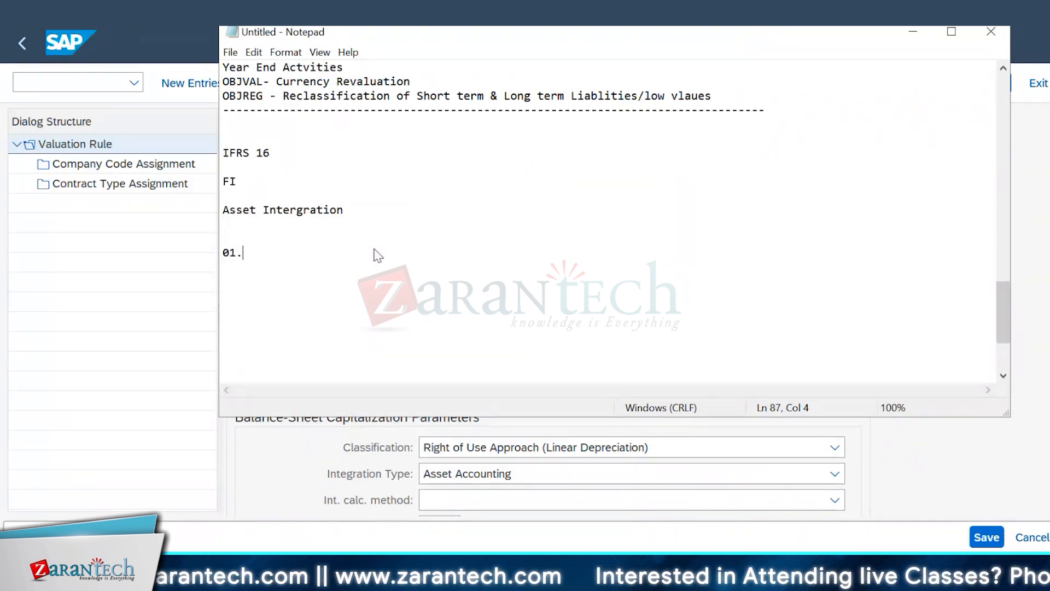
type("01.2024")
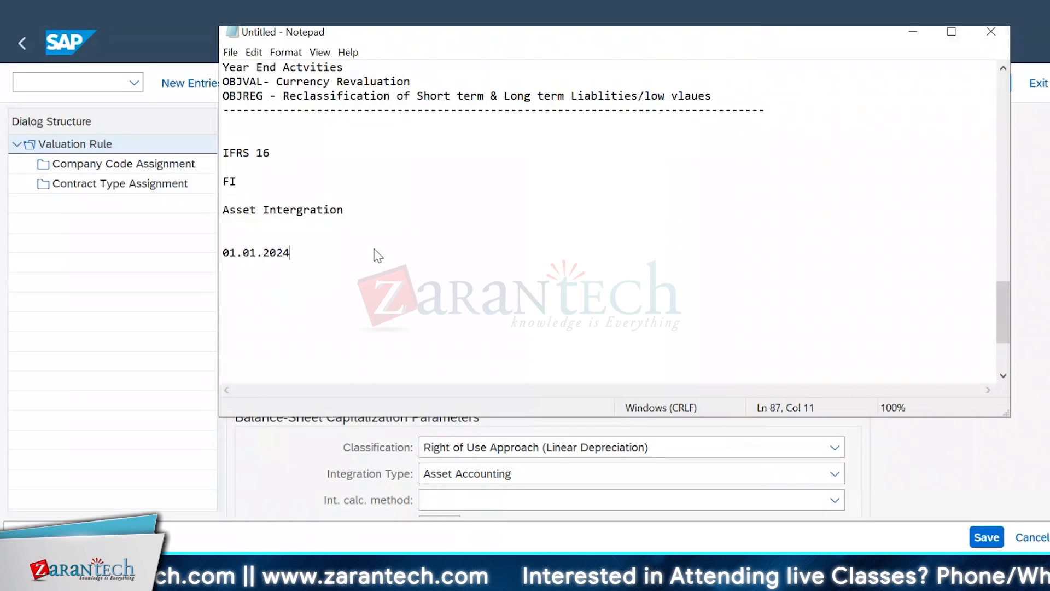
type("        3")
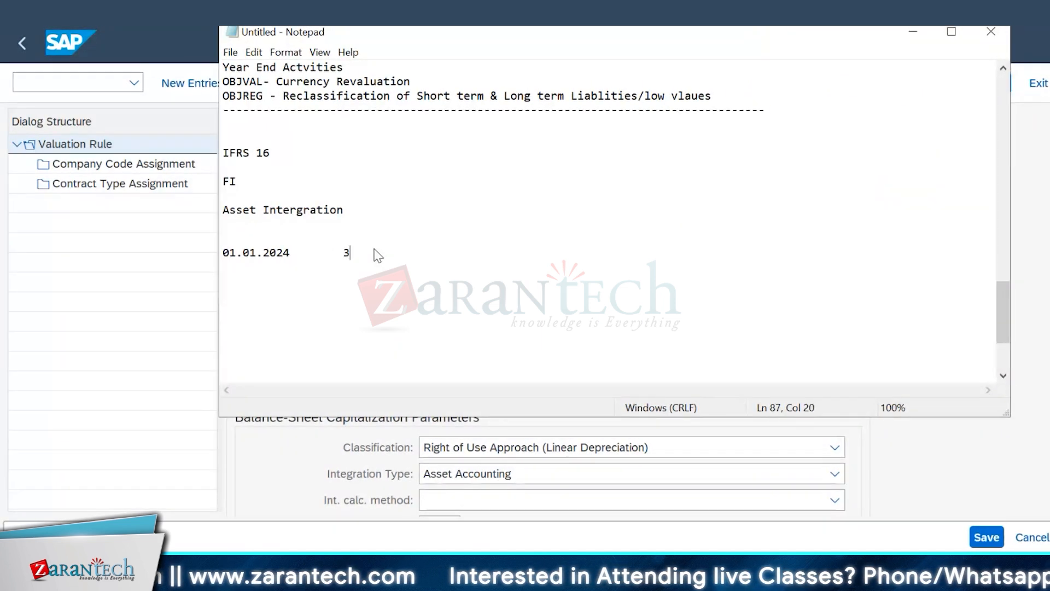
type("1.12")
type(".2024")
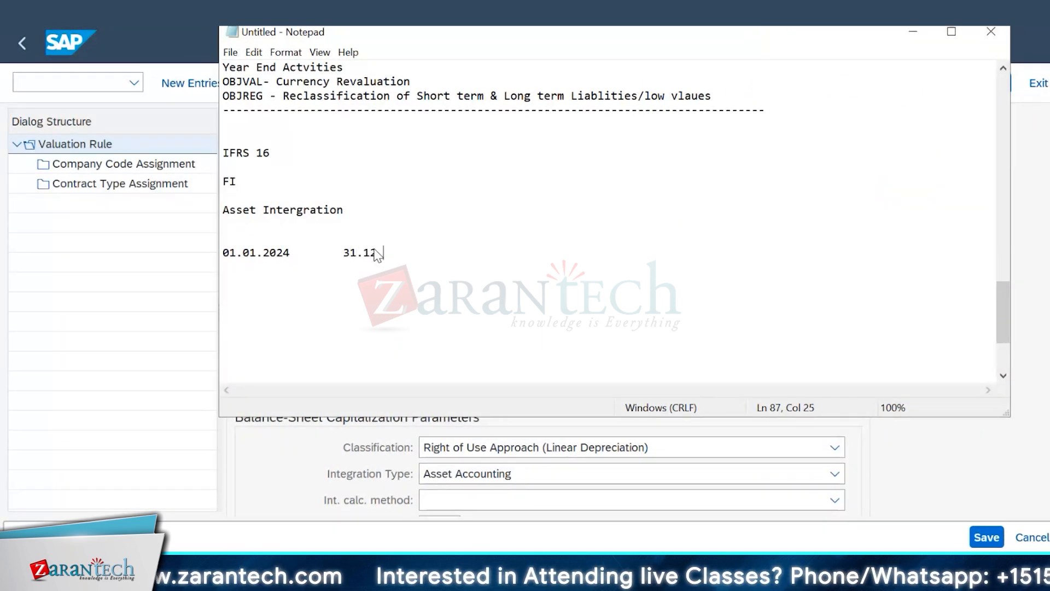
Step: Add a second line of dates, 31.12.2023 and 01.01.2024, below the 2024 date range
key("Return")
key("Return")
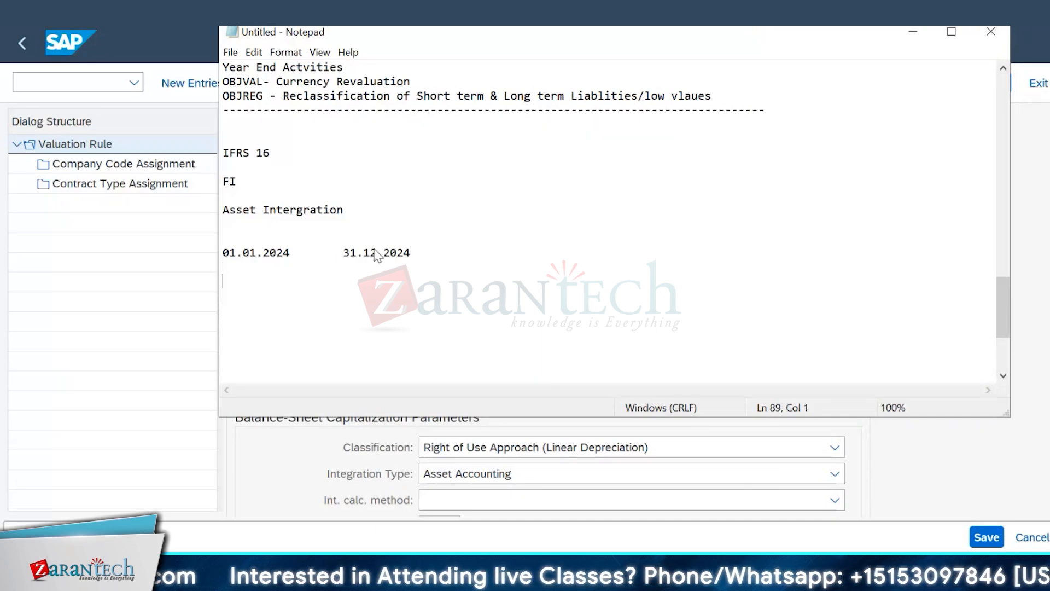
type("31")
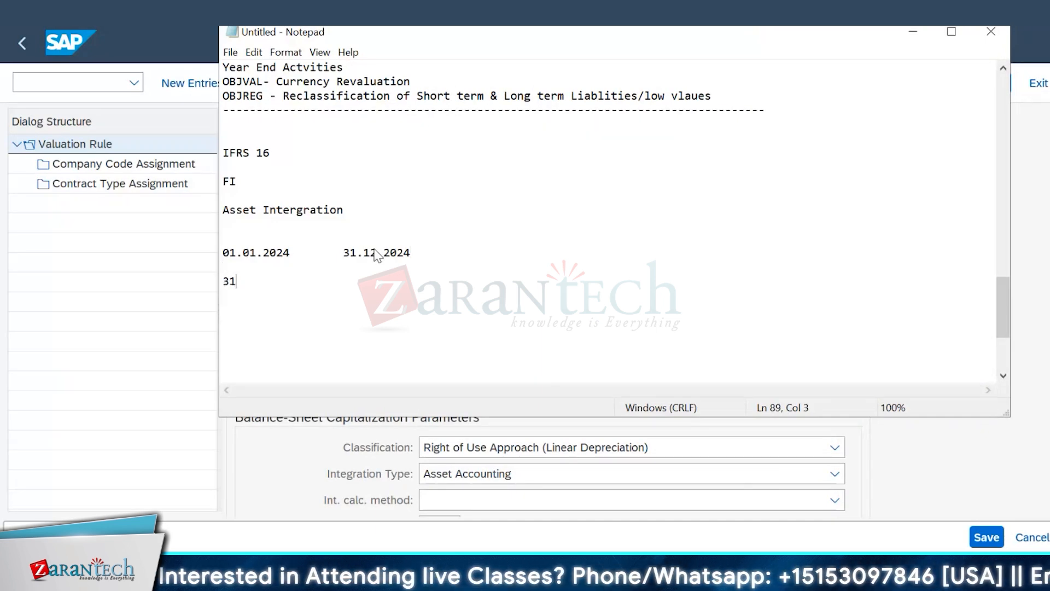
type(".12.202")
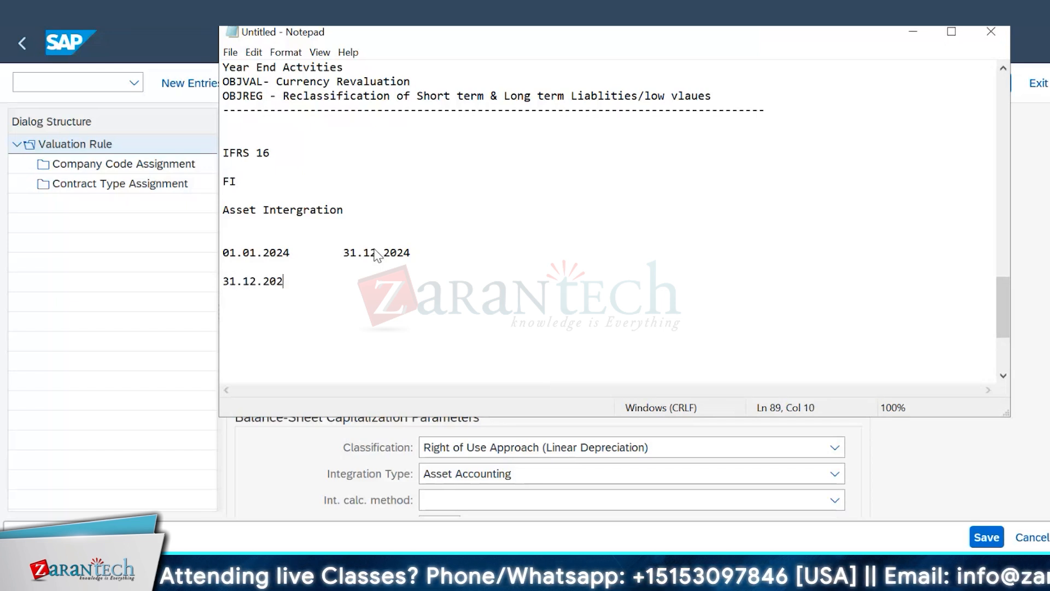
type("3")
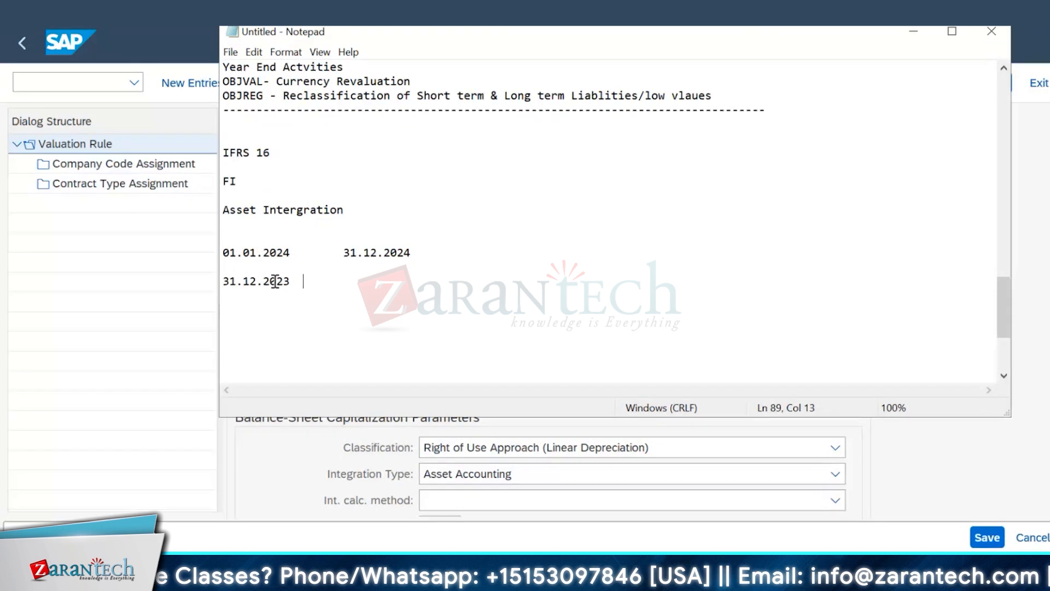
left_click(255, 266)
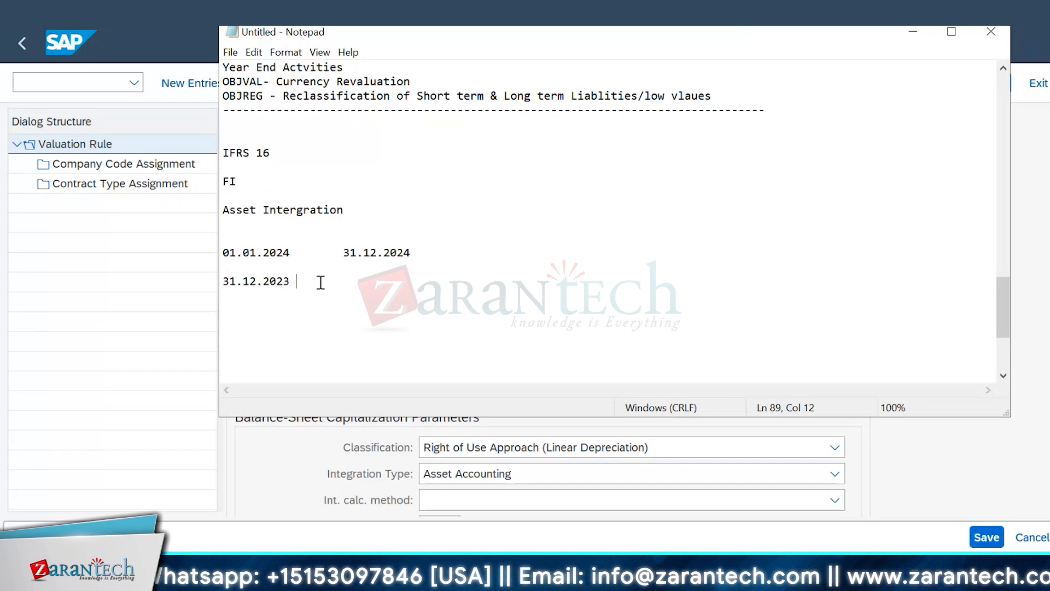
left_click(320, 282)
type("0")
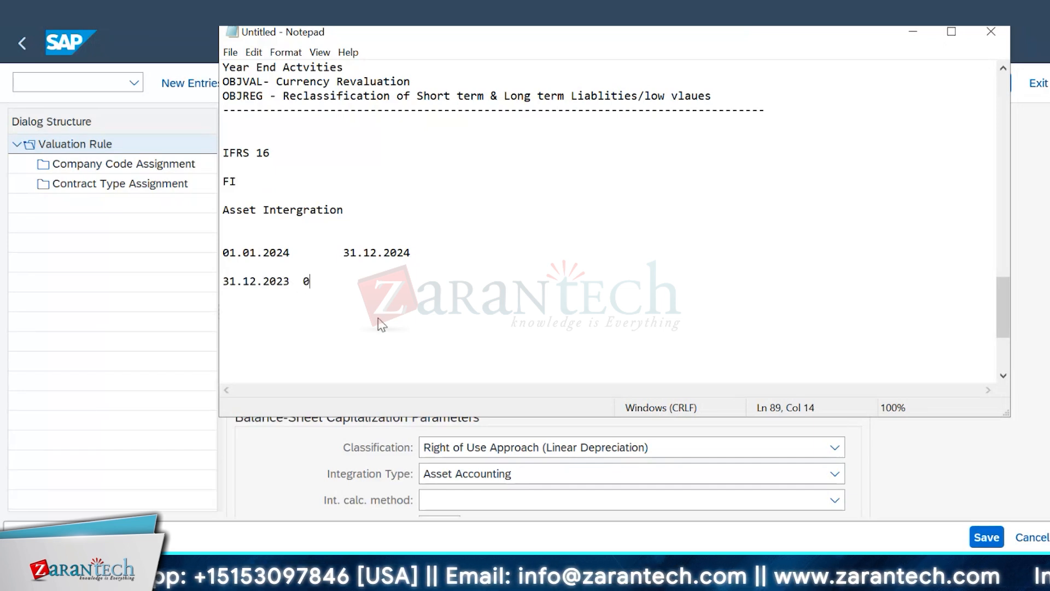
type("1.01")
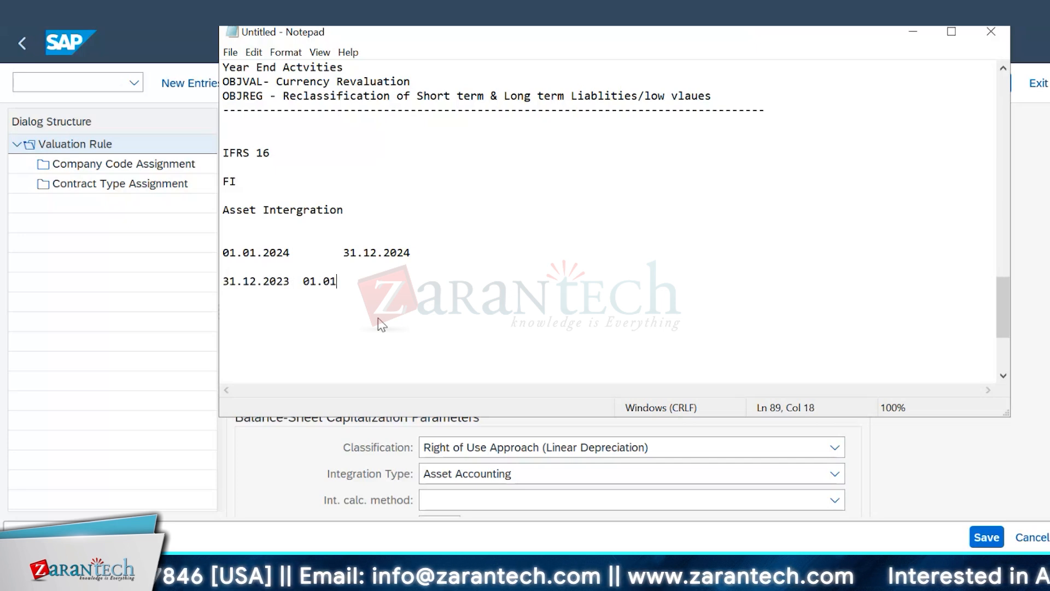
type(".202")
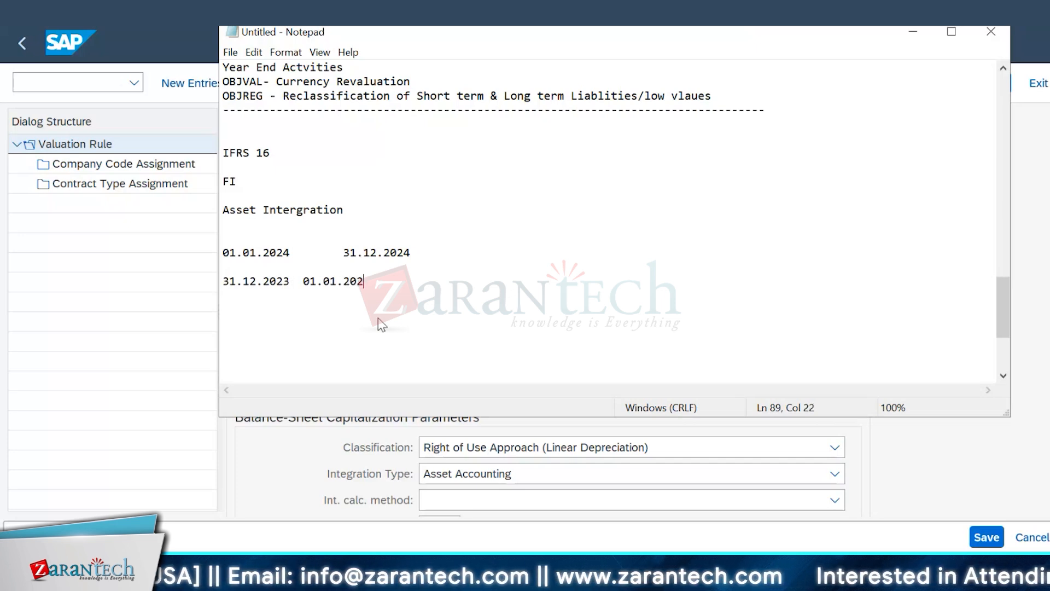
type("4")
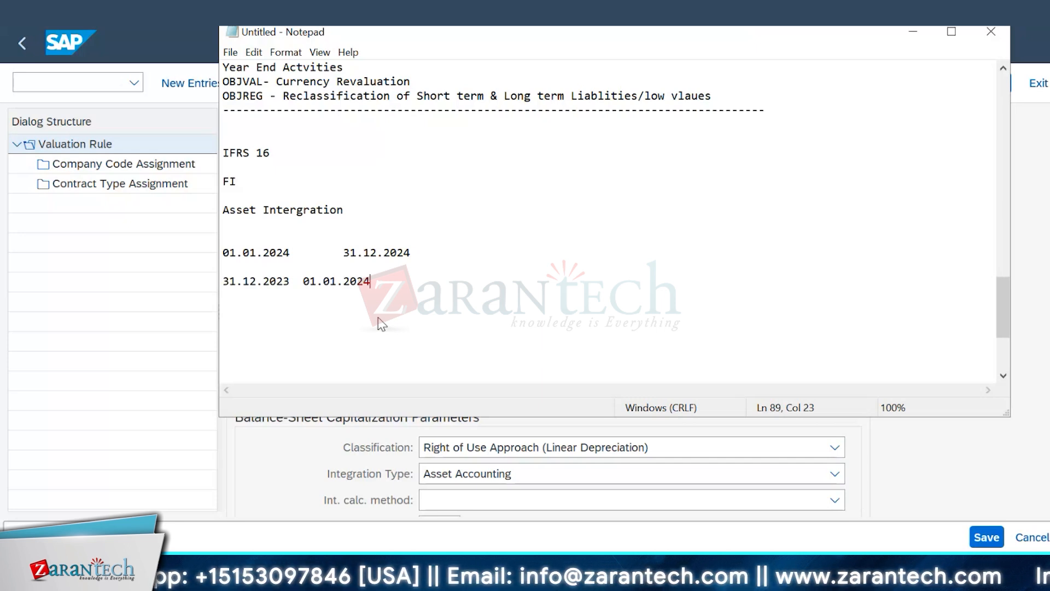
Step: Append the amount "12,0000 USD" and "PM" to the line with the 2024 date range
left_click(227, 253)
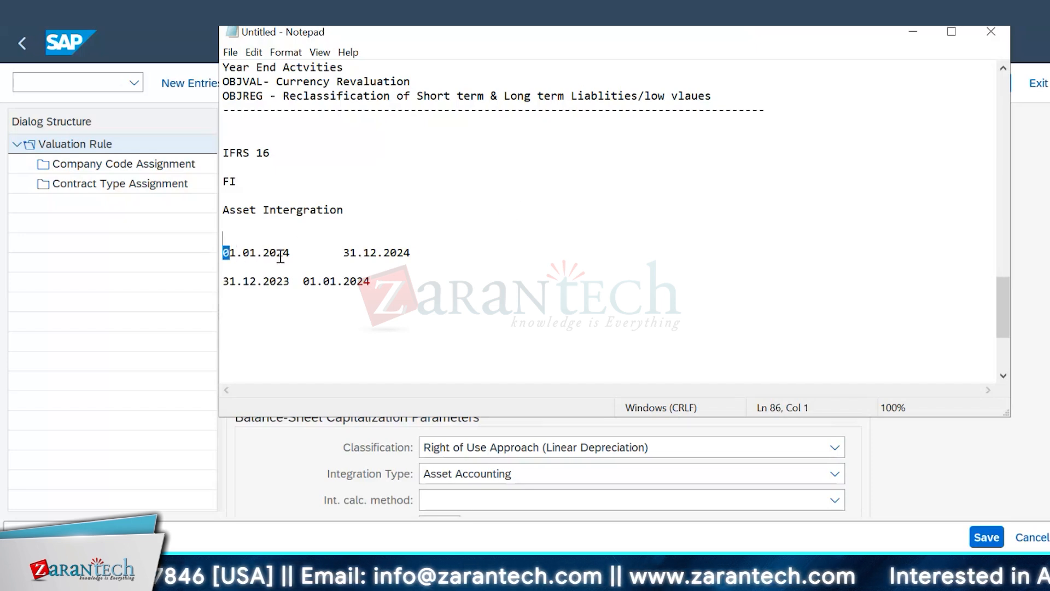
left_click(304, 252)
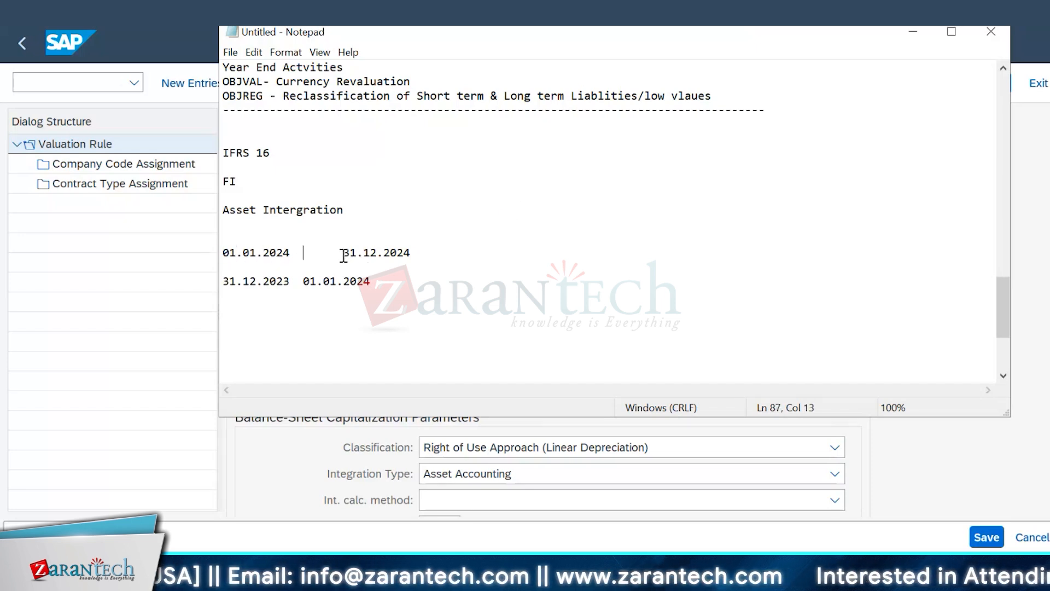
left_click_drag(342, 252, 435, 253)
left_click(546, 297)
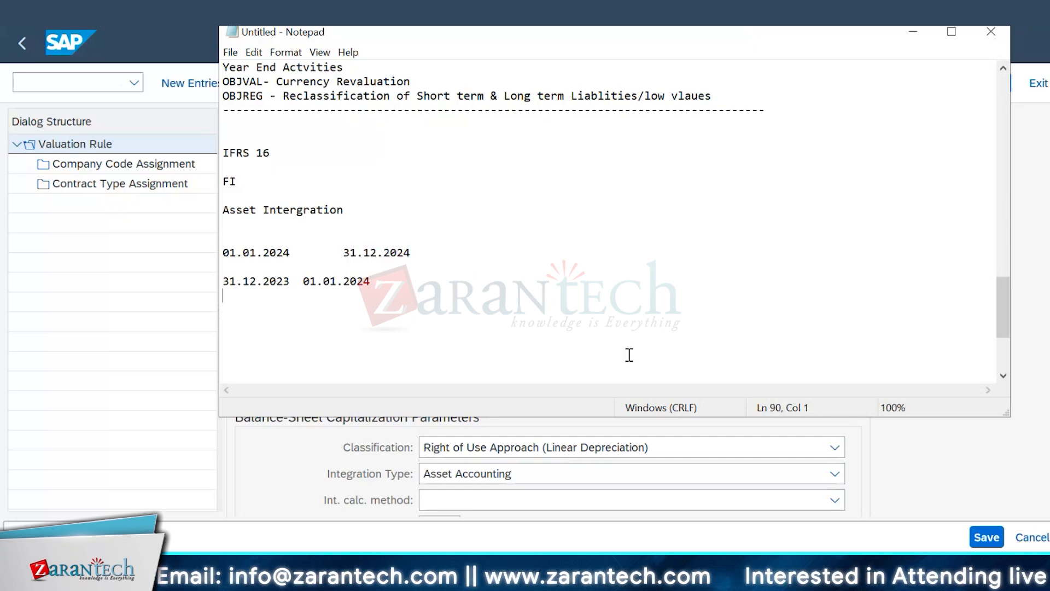
left_click(489, 254)
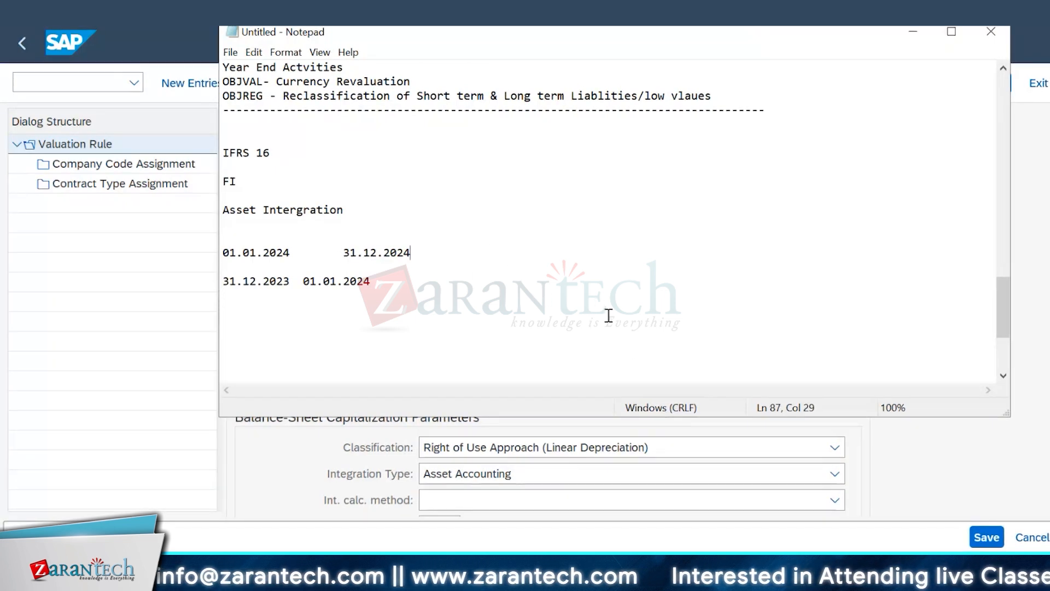
type("12")
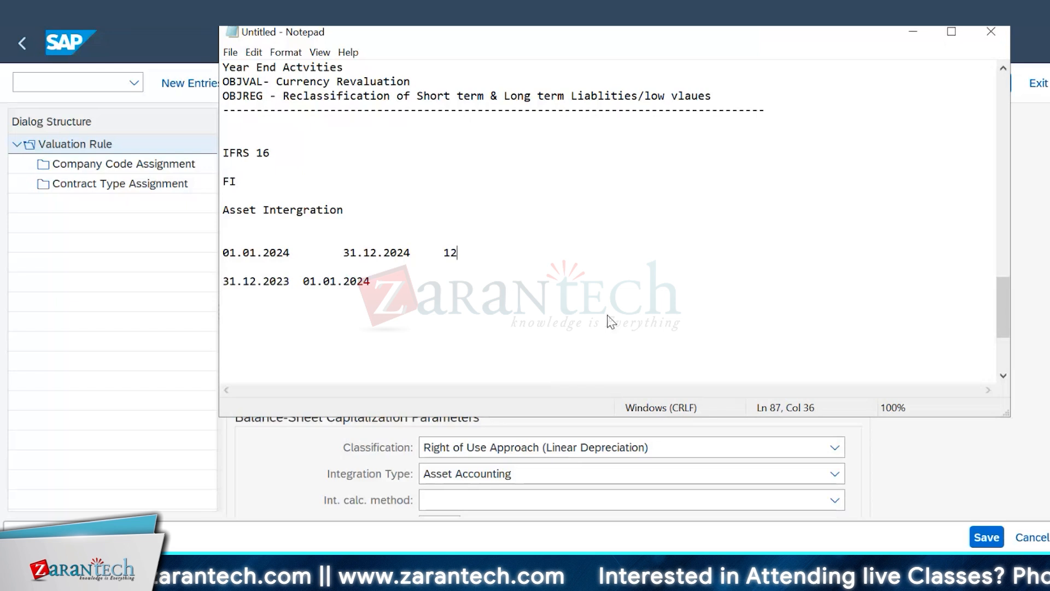
type(",0000")
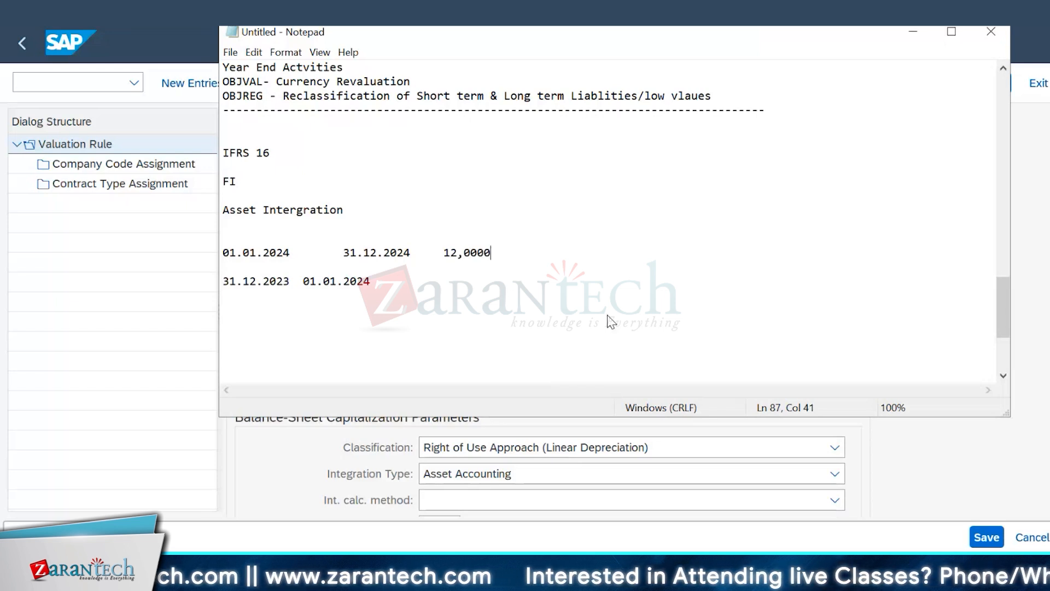
type(" USD")
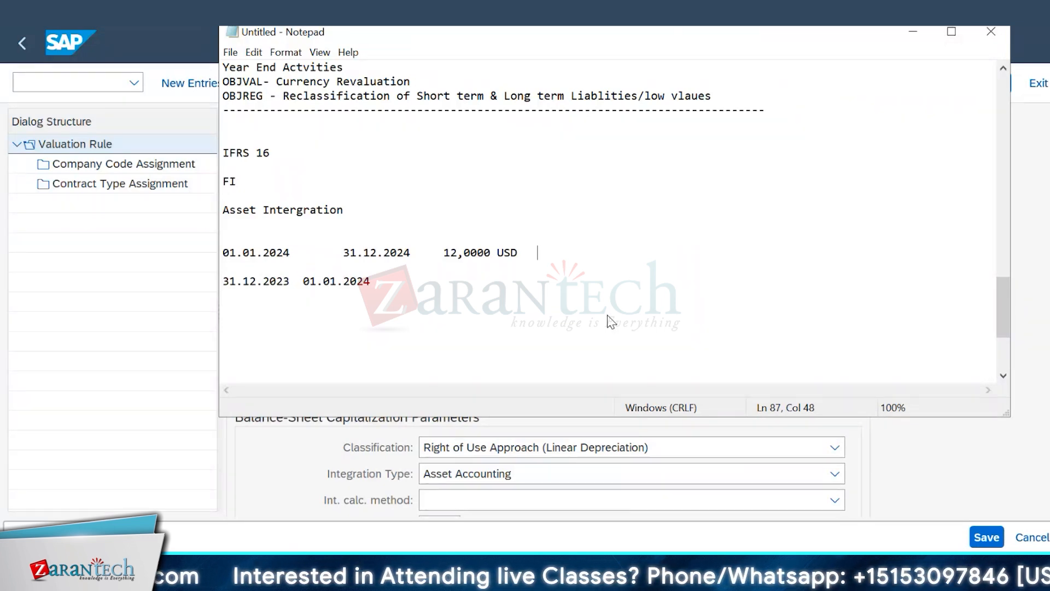
type("PM")
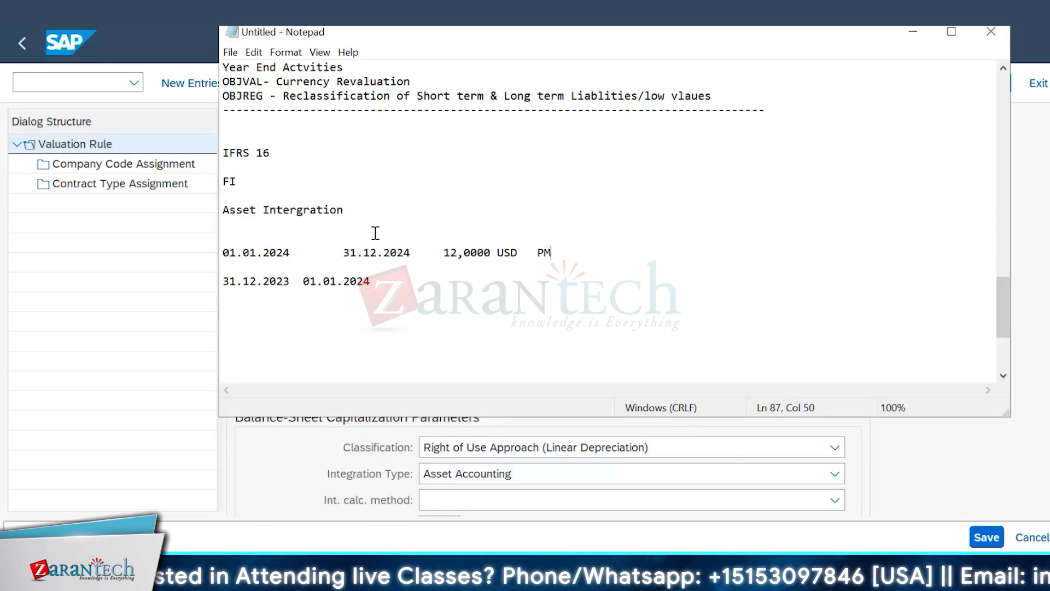
Step: Append the amount "8000 USD" to the line with the dates 31.12.2023 and 01.01.2024
left_click_drag(229, 252, 551, 257)
left_click(477, 307)
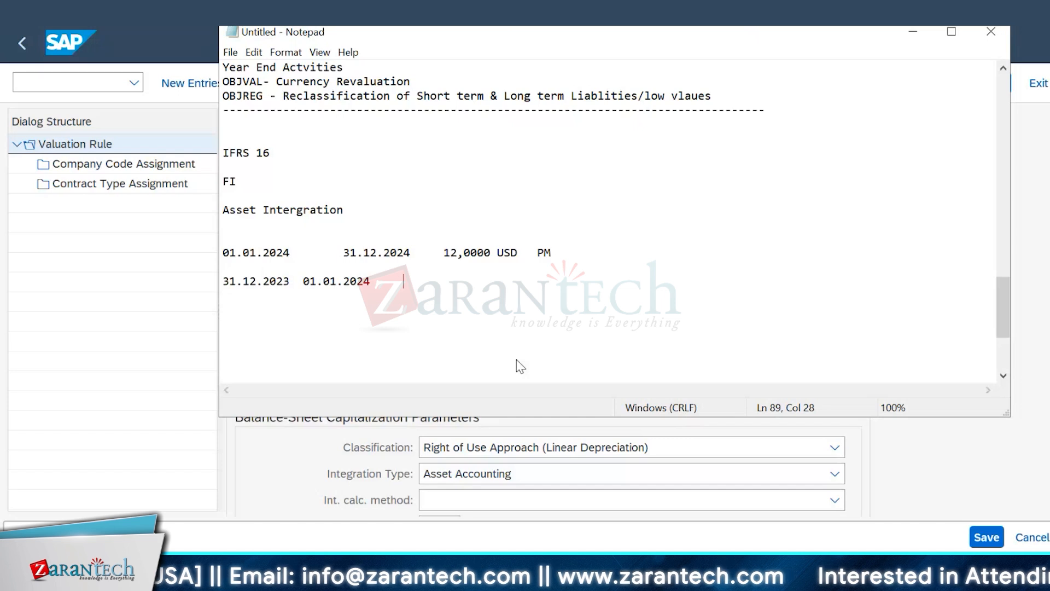
type("80000")
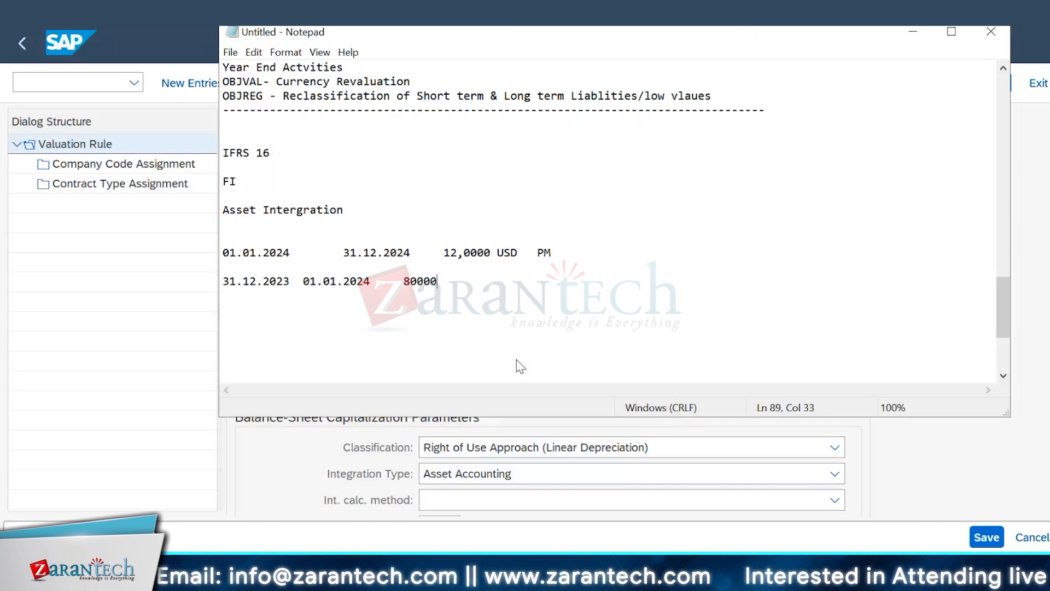
key("BackSpace")
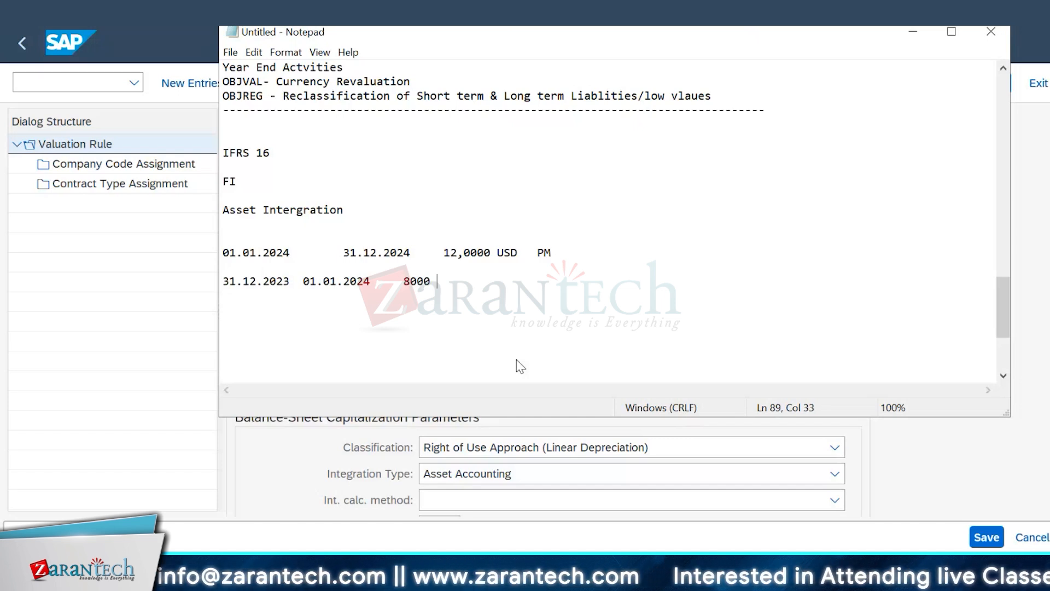
type("USD")
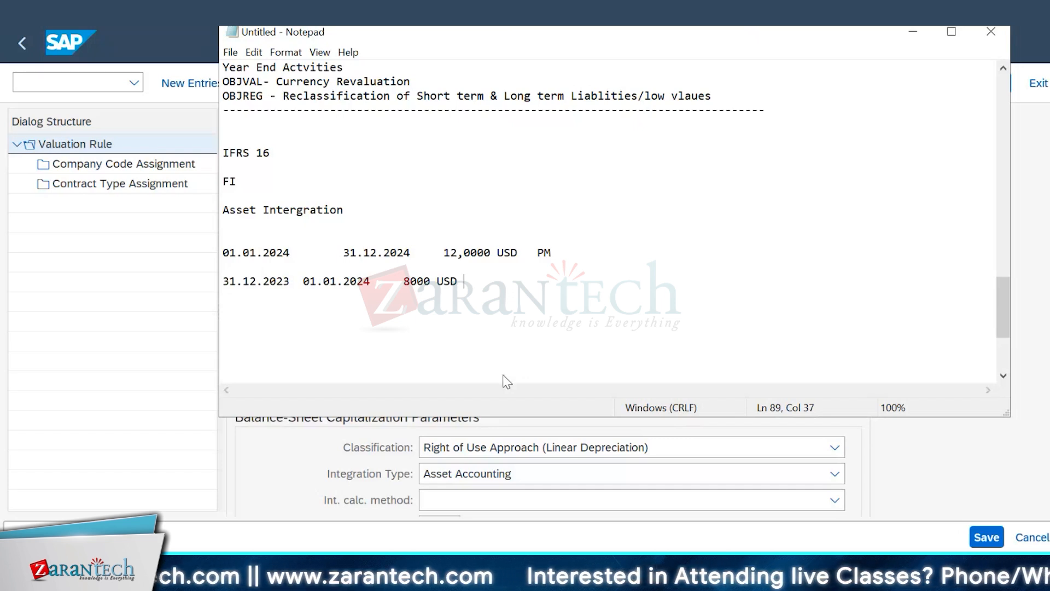
Step: Highlight the 2024 contract line, the transition date line and its USD amount in turn to compare them
left_click(556, 251)
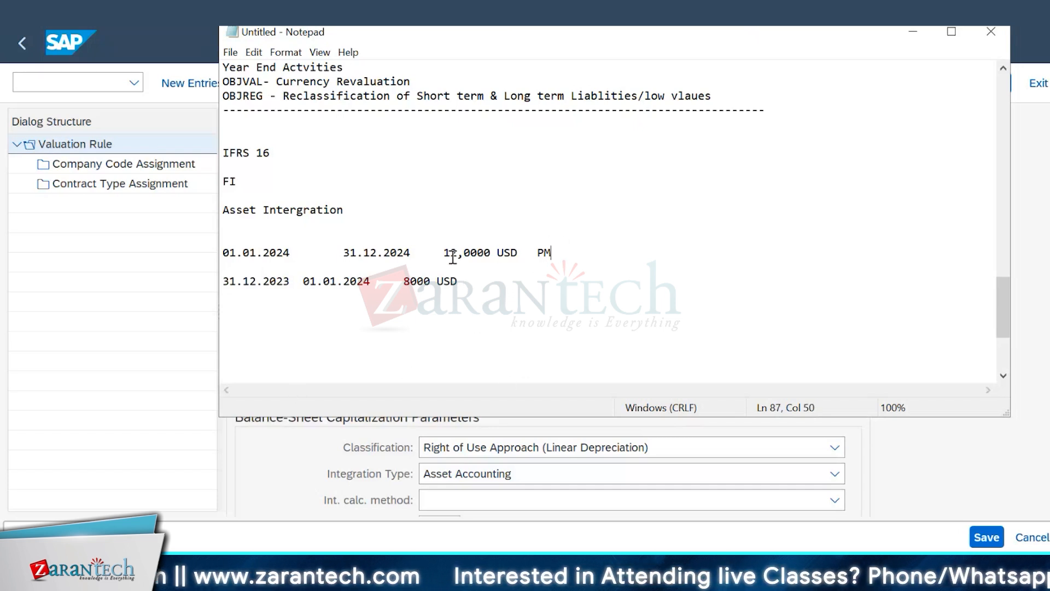
left_click_drag(452, 257, 223, 239)
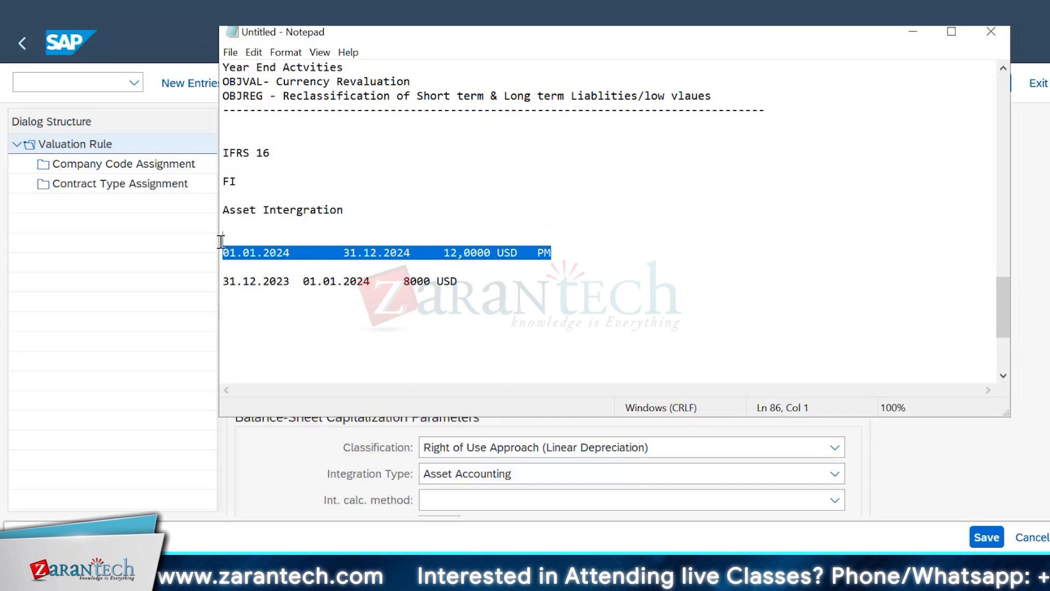
left_click(532, 282)
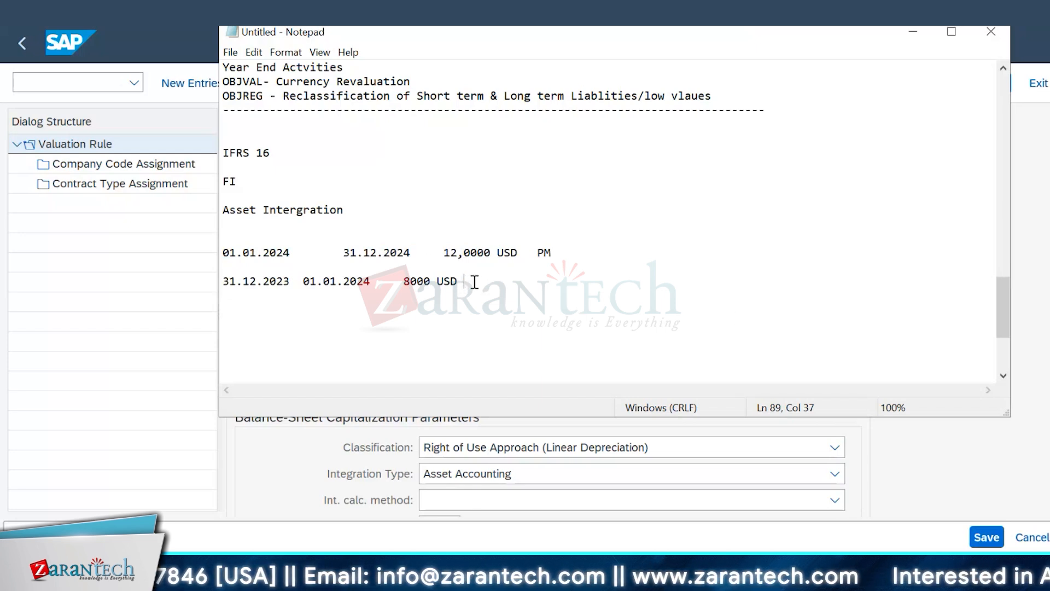
left_click_drag(473, 281, 215, 285)
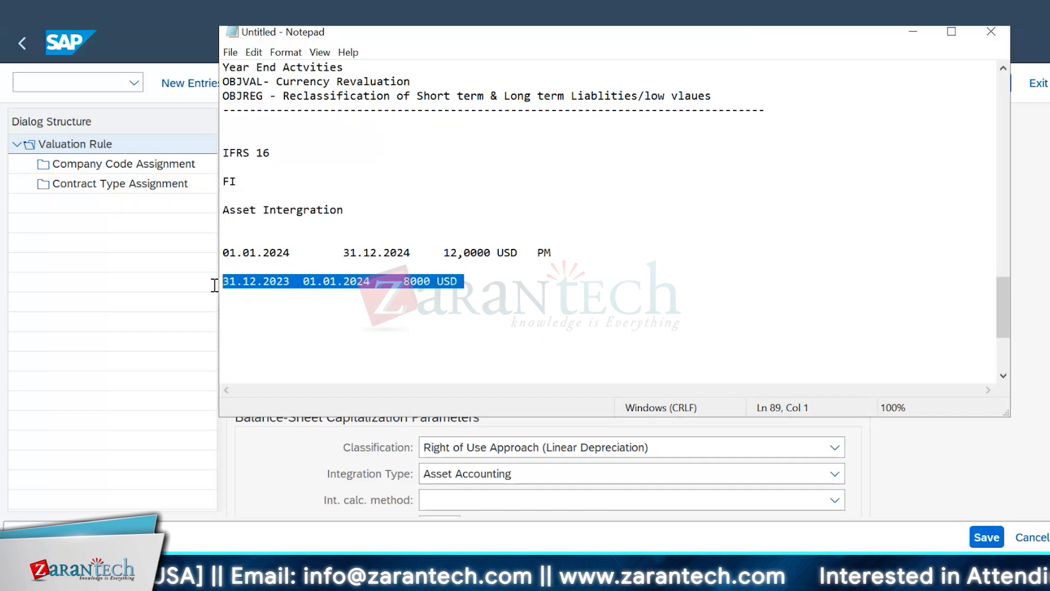
left_click(577, 327)
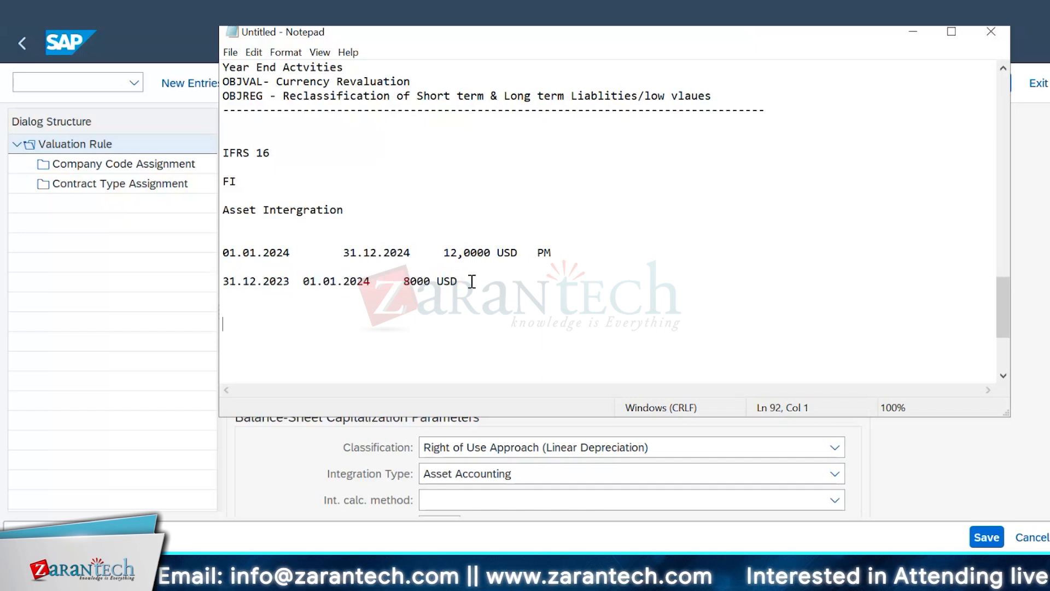
left_click_drag(471, 281, 397, 281)
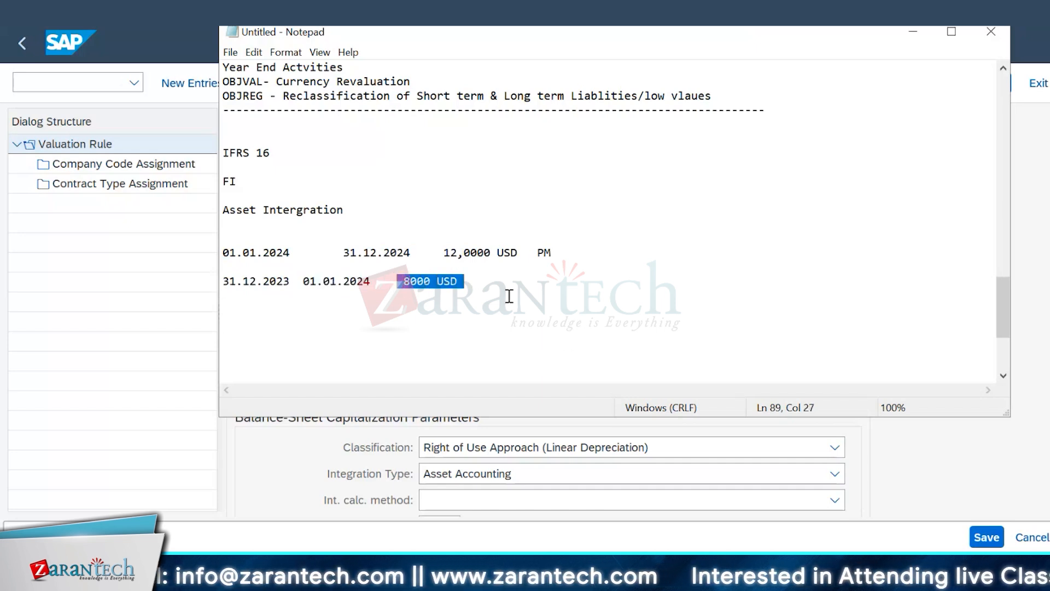
left_click(573, 296)
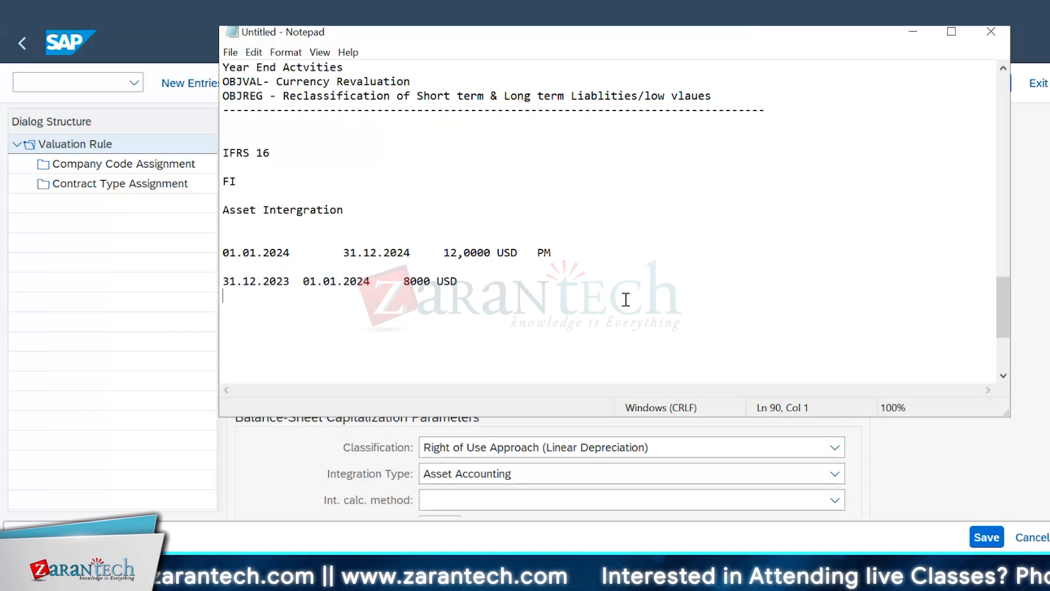
left_click(745, 285)
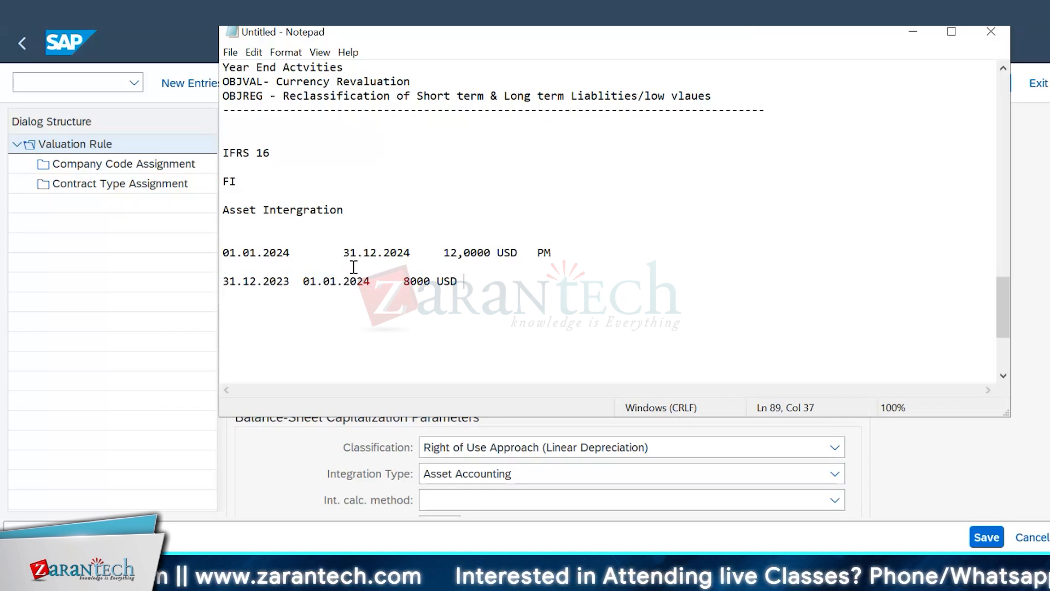
Step: Highlight the end date 31.12.2024 in the notes and start a new line directly below the 8000 USD line
mouse_move(350, 252)
left_mouse_down()
mouse_move(414, 254)
mouse_move(327, 253)
mouse_move(351, 255)
left_mouse_up()
left_click(575, 323)
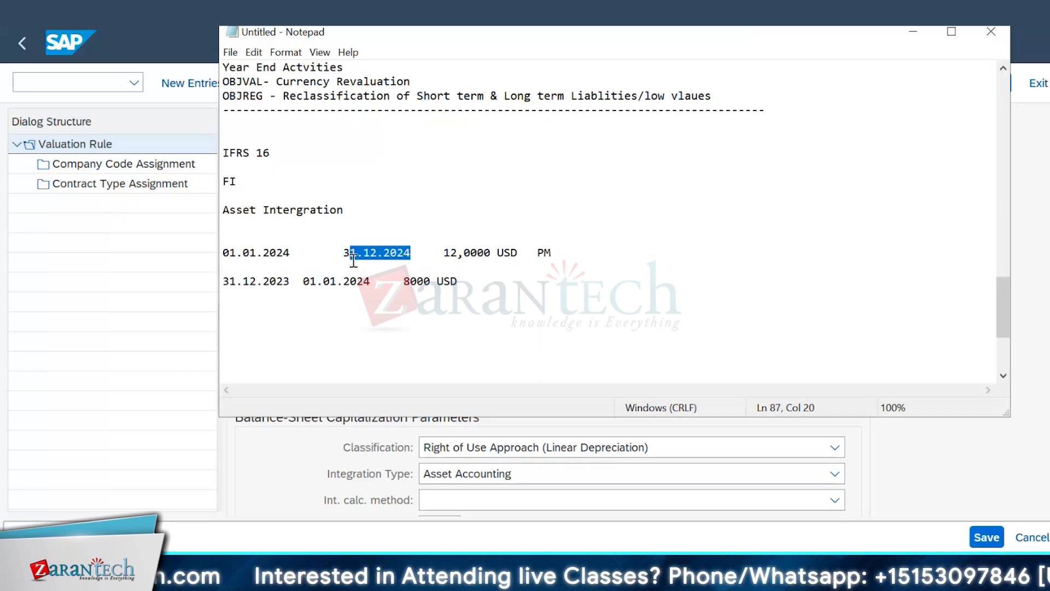
left_click(427, 349)
left_click(309, 322)
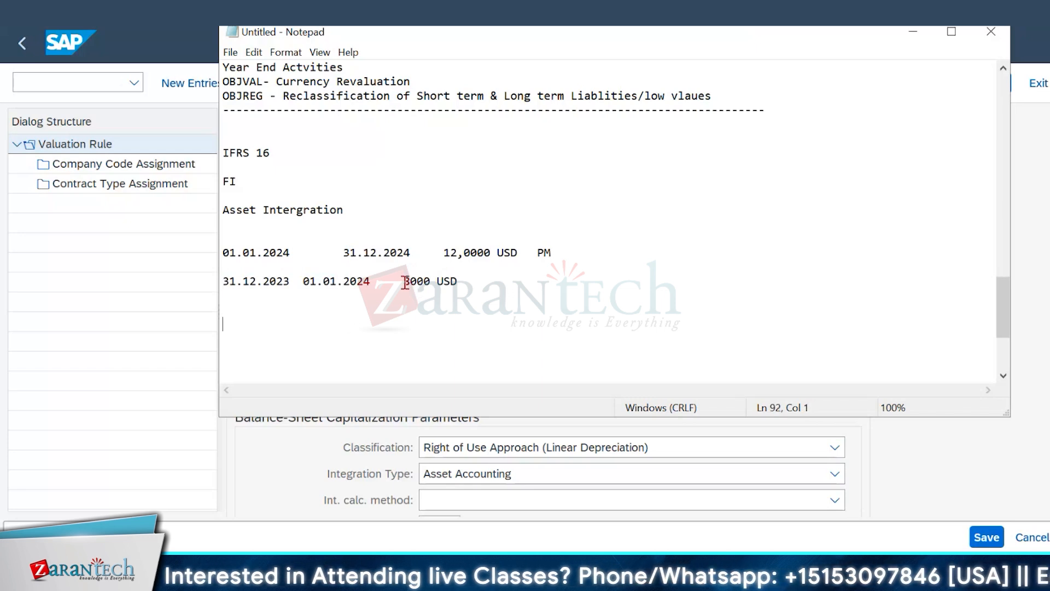
left_click(405, 282)
key("End")
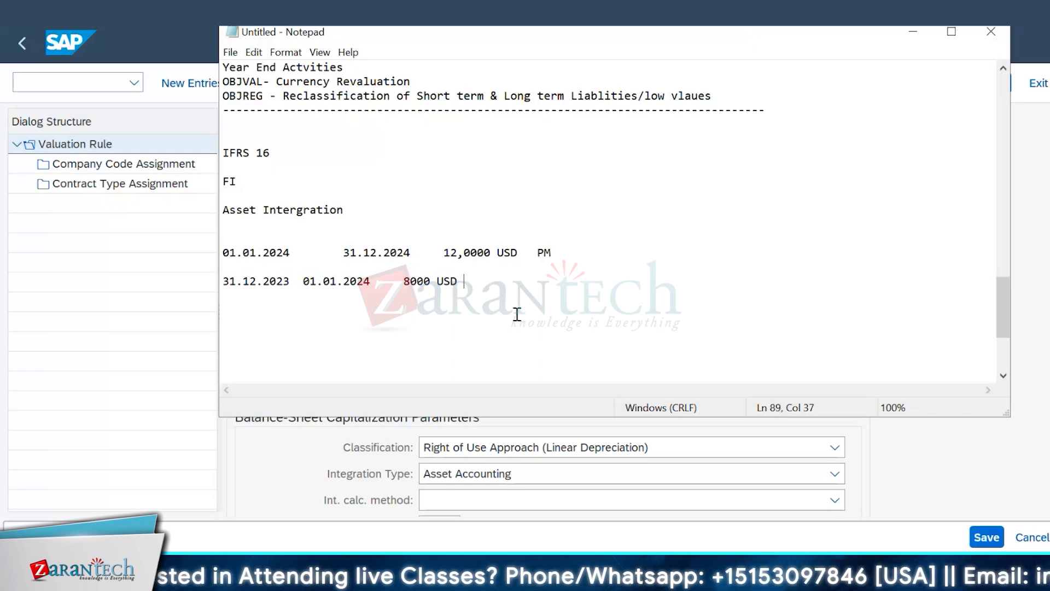
key("Return")
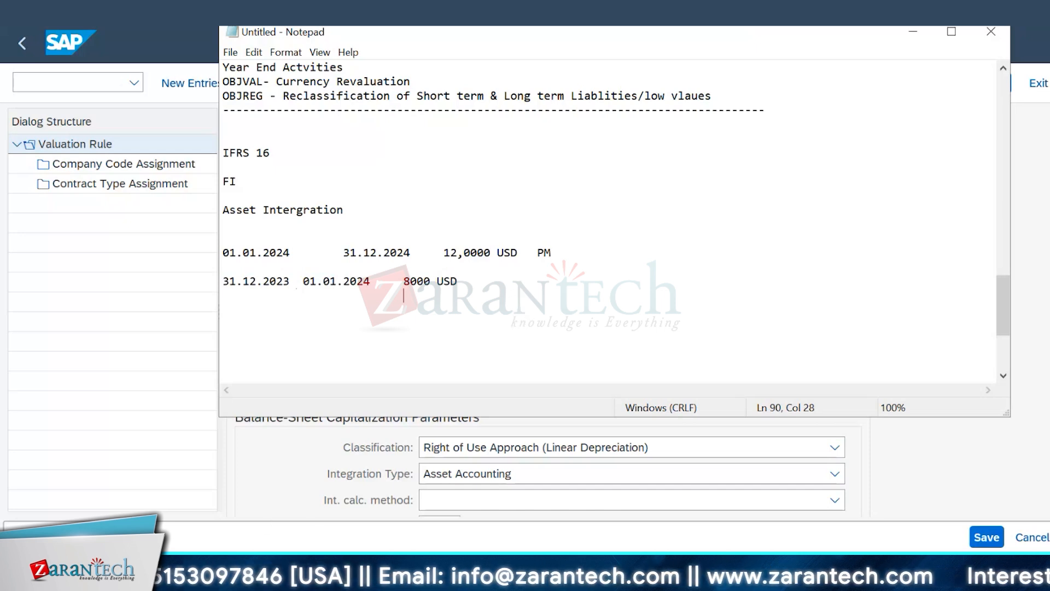
Step: Switch to the SAP window with the commercial lease-out contract and open another section from its full section list
left_click(268, 570)
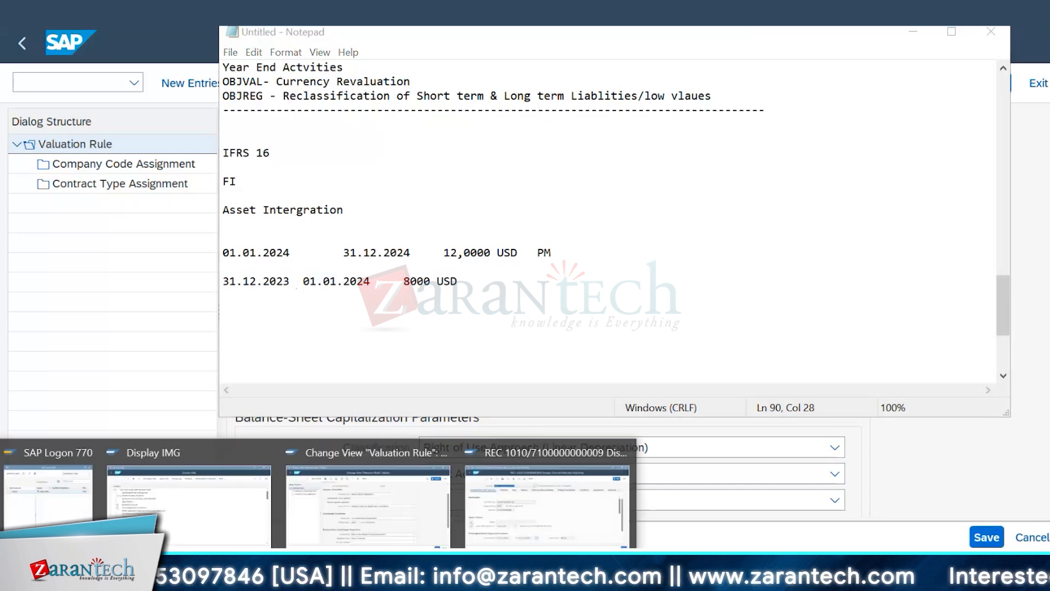
left_click(568, 514)
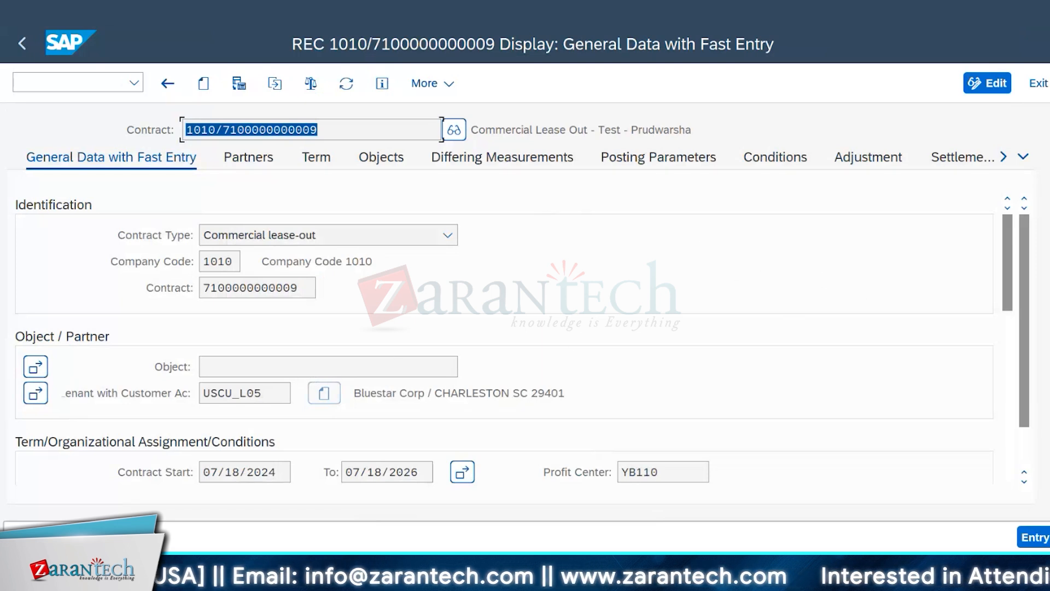
left_click(1025, 158)
left_click(936, 440)
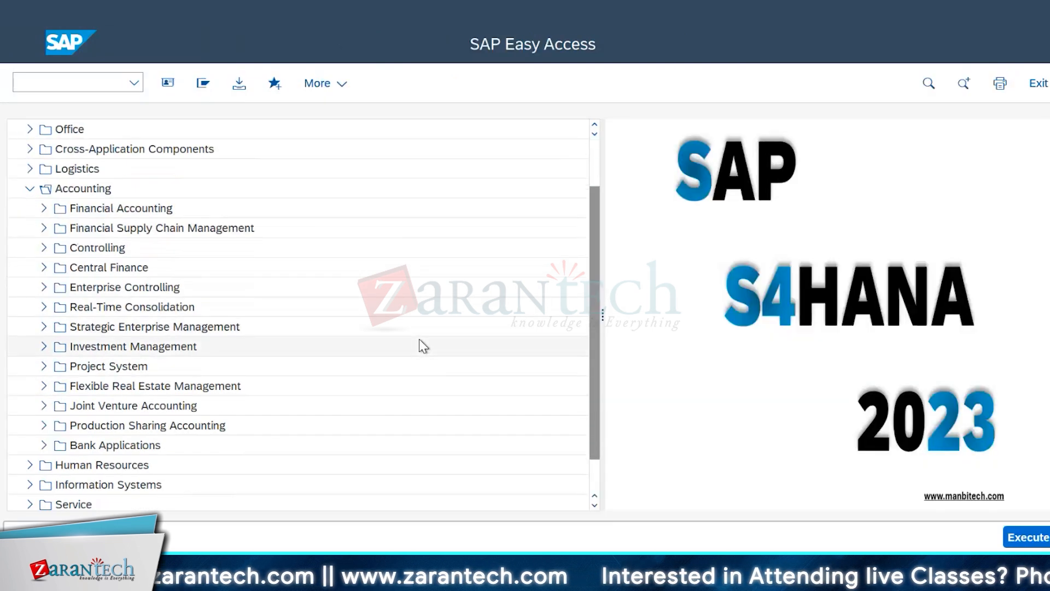
Step: Open RECEEP - Post Contract Valuations under Flexible Real Estate Management, Balance-Sheet Valuation of Contracts, in the SAP Easy Access tree
scroll(419, 345, "down", 3)
left_click(44, 326)
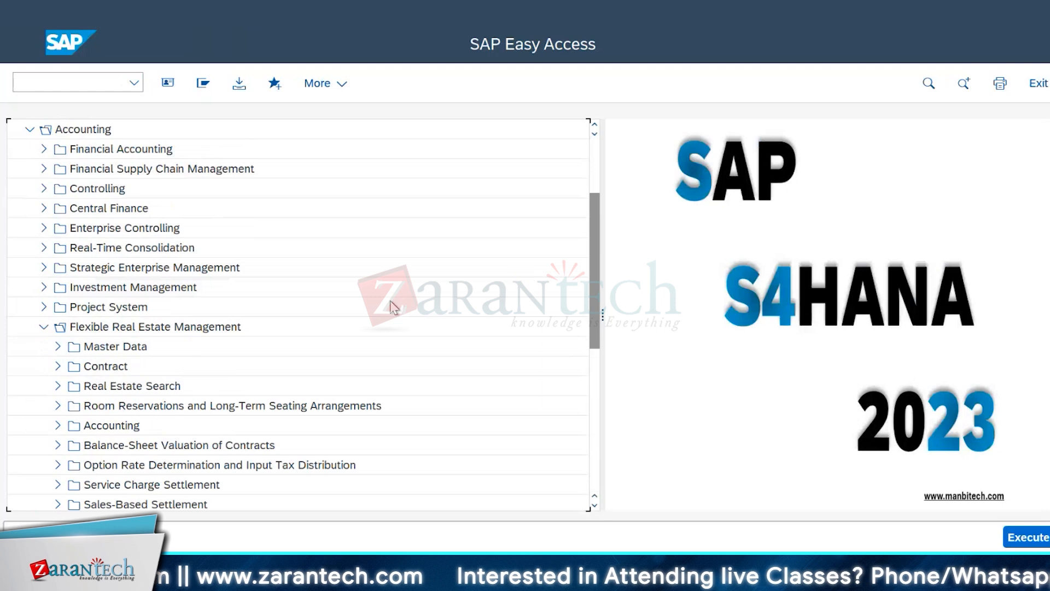
scroll(314, 341, "down", 3)
scroll(314, 341, "down", 2)
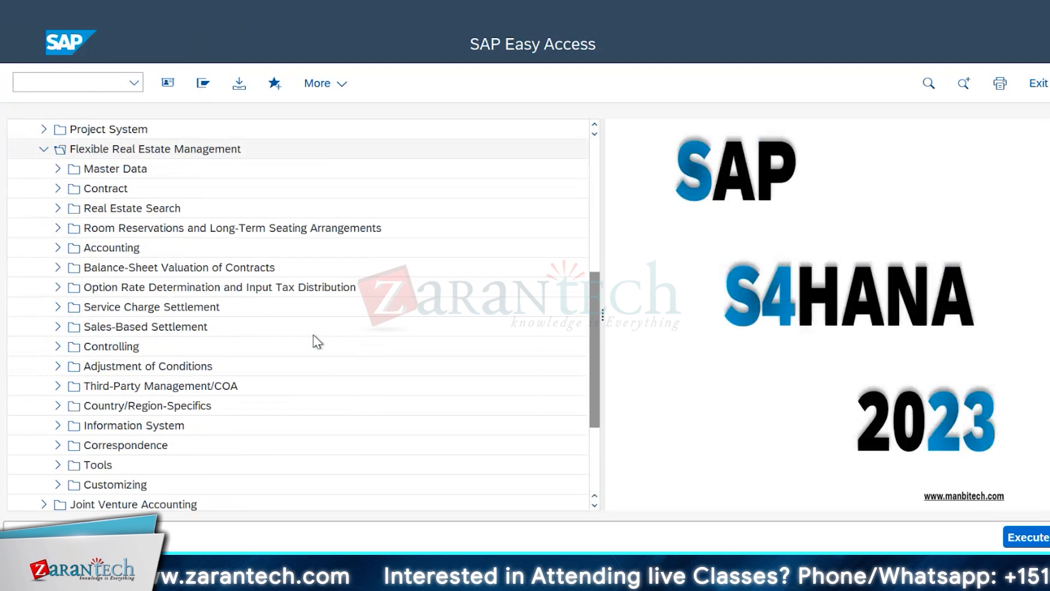
left_click(58, 268)
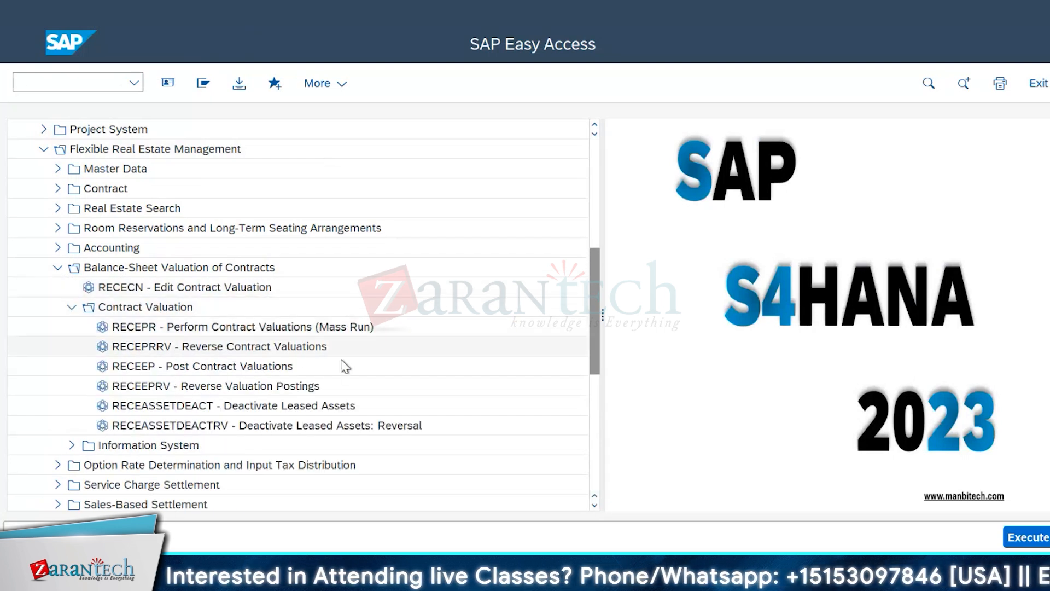
scroll(405, 339, "down", 1)
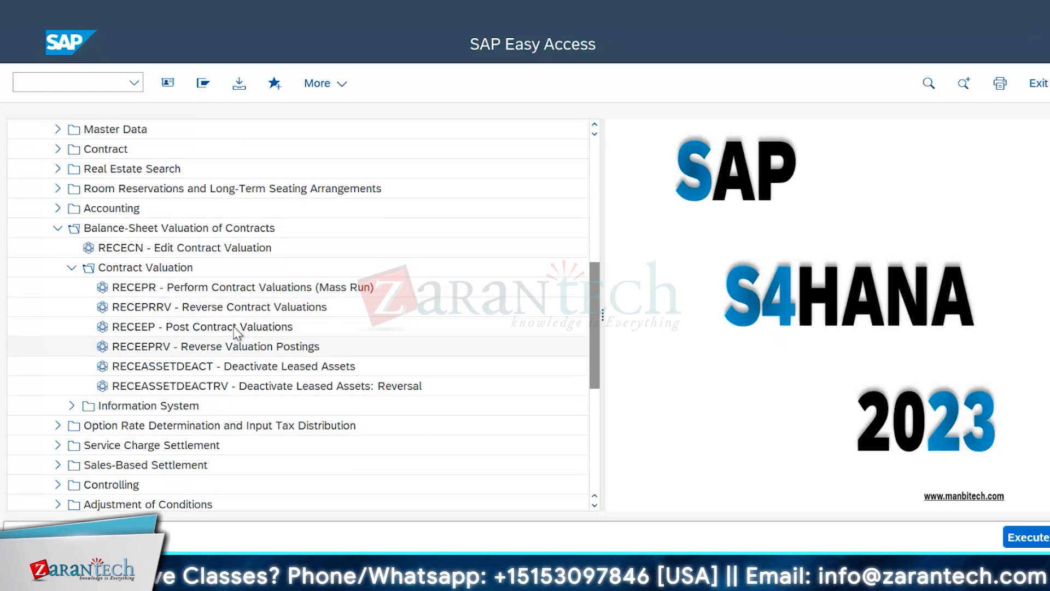
left_click(212, 330)
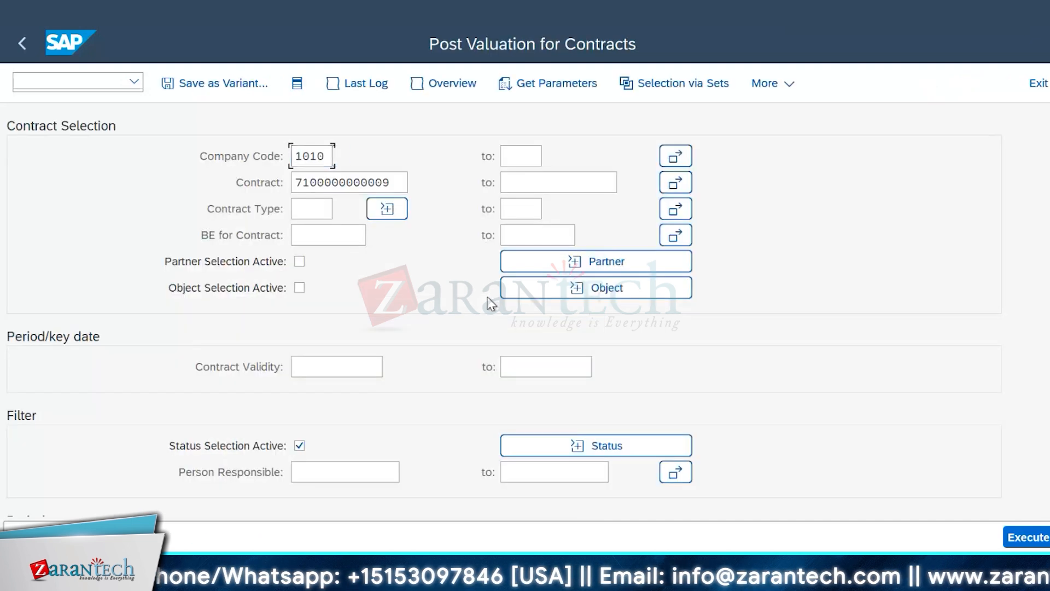
Step: Clear the contract number from the selection and execute the contract valuation posting for company code 1010
left_click(402, 185)
key("BackSpace")
key("BackSpace")
key("BackSpace")
key("BackSpace")
key("BackSpace")
key("BackSpace")
key("BackSpace")
key("BackSpace")
key("BackSpace")
key("BackSpace")
key("BackSpace")
key("BackSpace")
key("BackSpace")
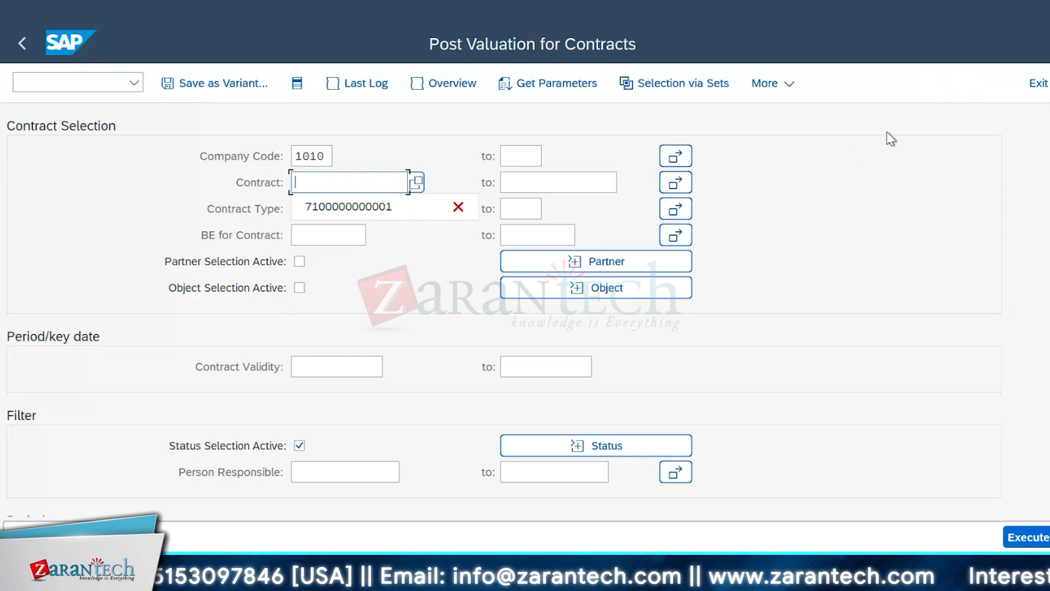
left_click(911, 123)
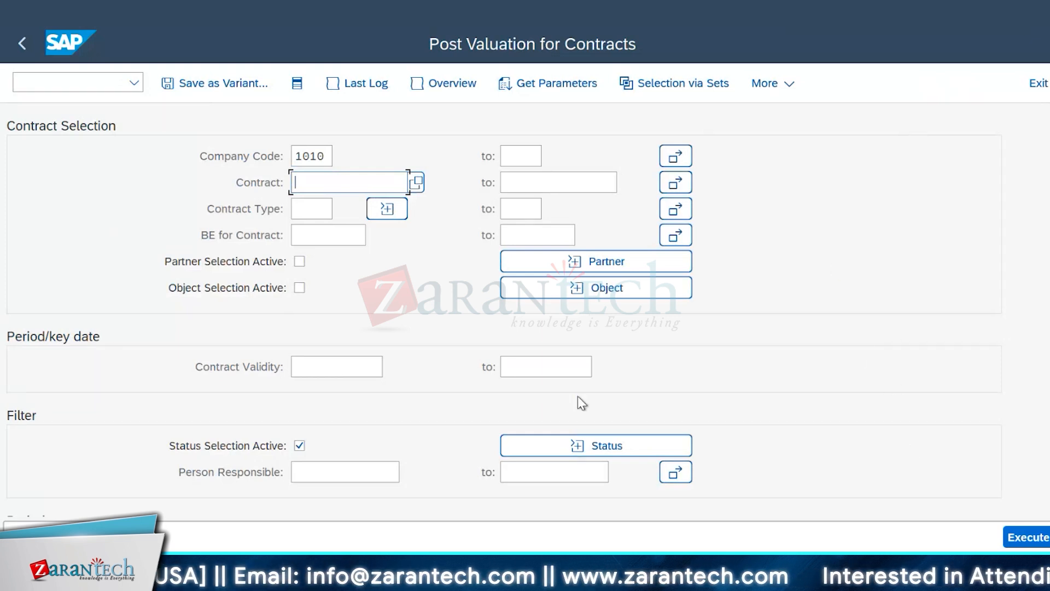
left_click(1027, 537)
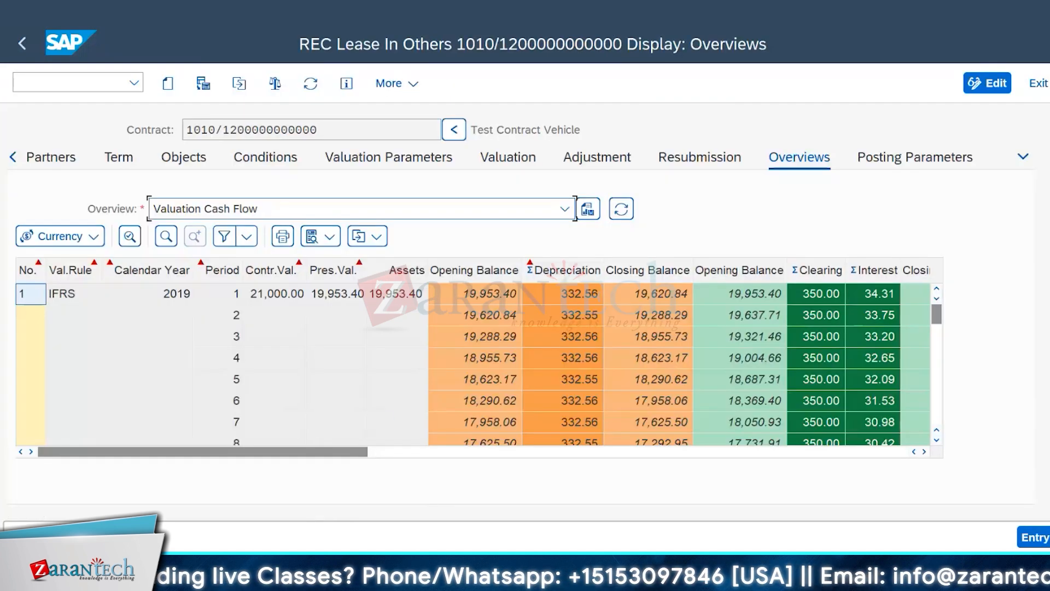
Step: Switch to the valuation rule details and review the valuation type options, keeping Balance-Sheet Capitalization selected
left_click(408, 579)
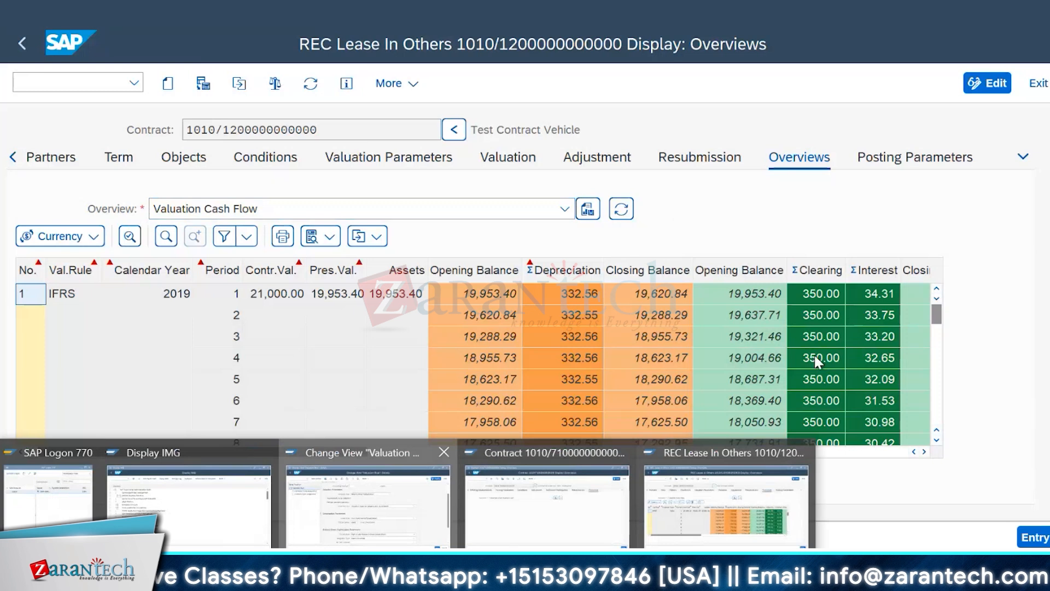
left_click(364, 498)
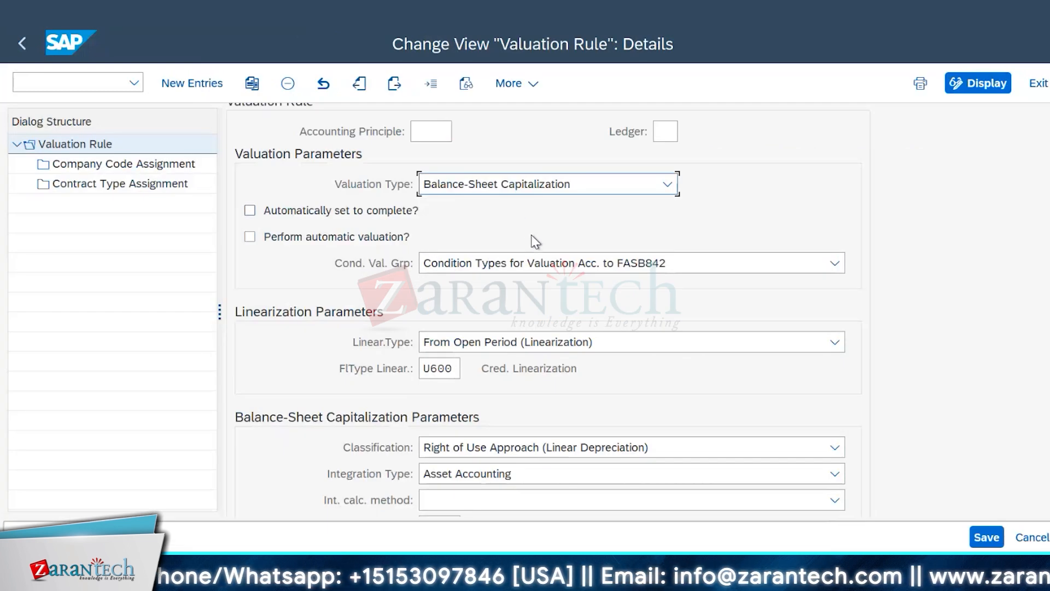
left_click(667, 185)
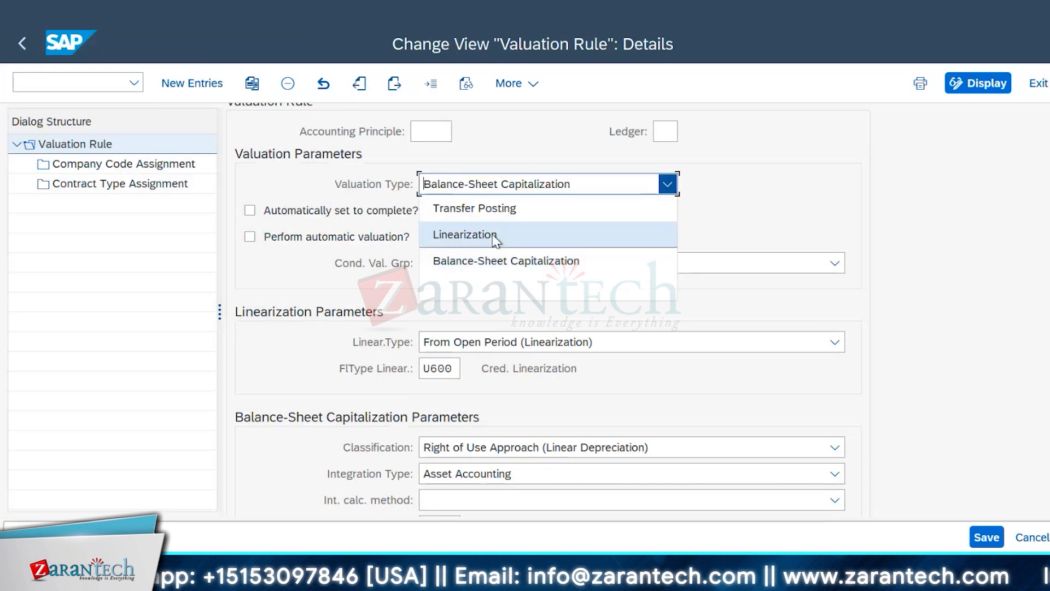
left_click(506, 261)
Step: Return to the lease-in vehicle contract and examine its IFRS valuation cash flow from 2019 through the last periods of 2023
mouse_move(794, 493)
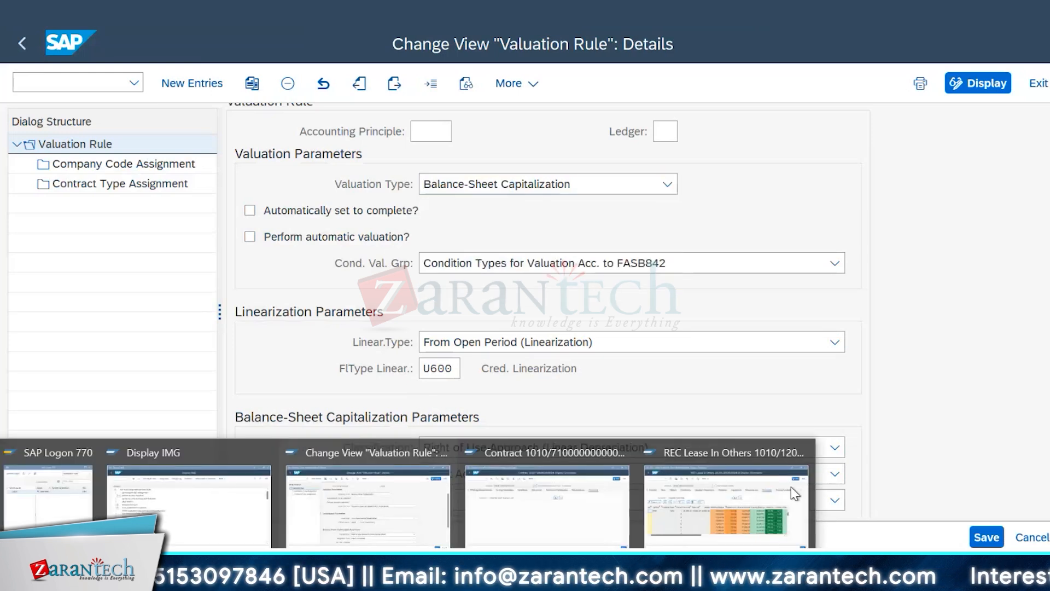
left_click(702, 453)
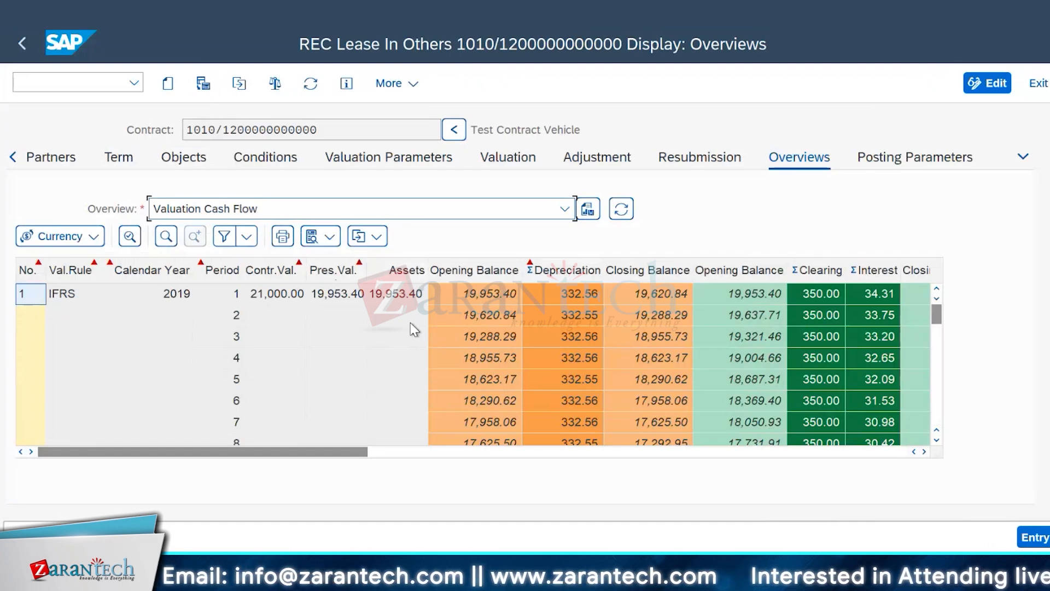
left_click_drag(937, 315, 945, 453)
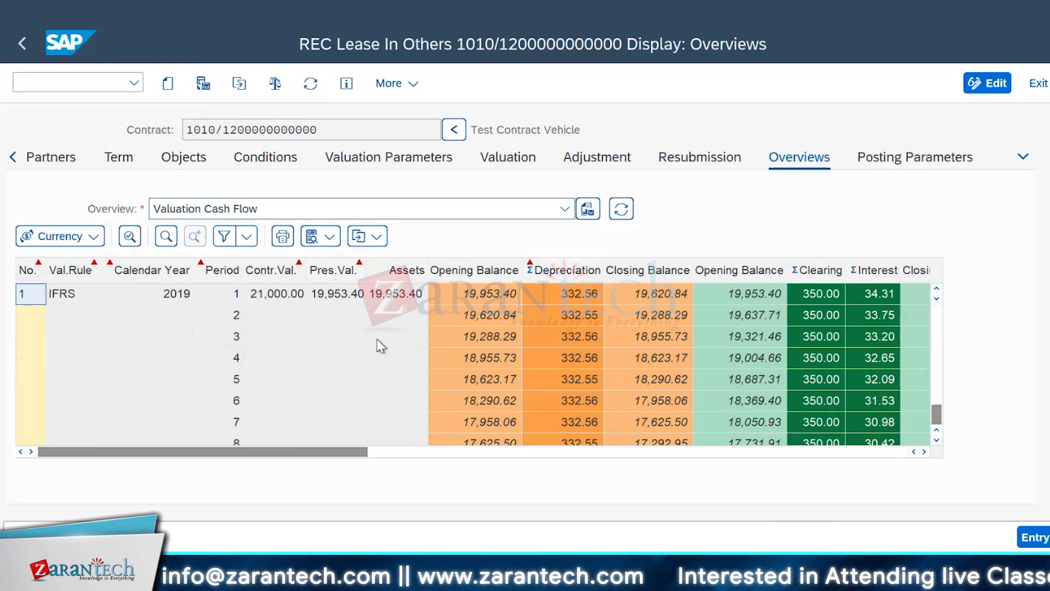
scroll(334, 364, "up", 2)
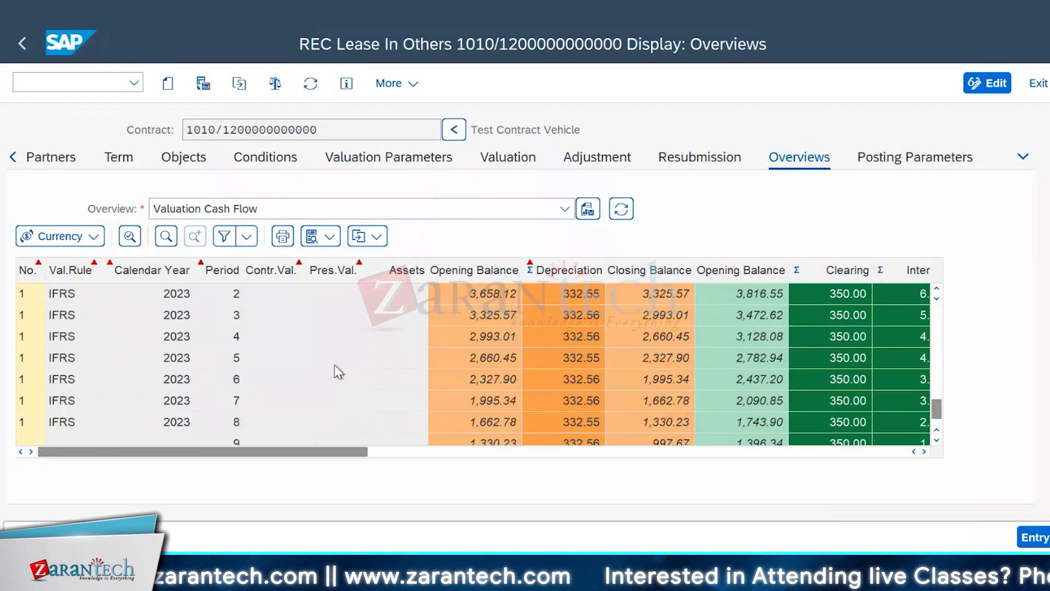
scroll(352, 359, "up", 15)
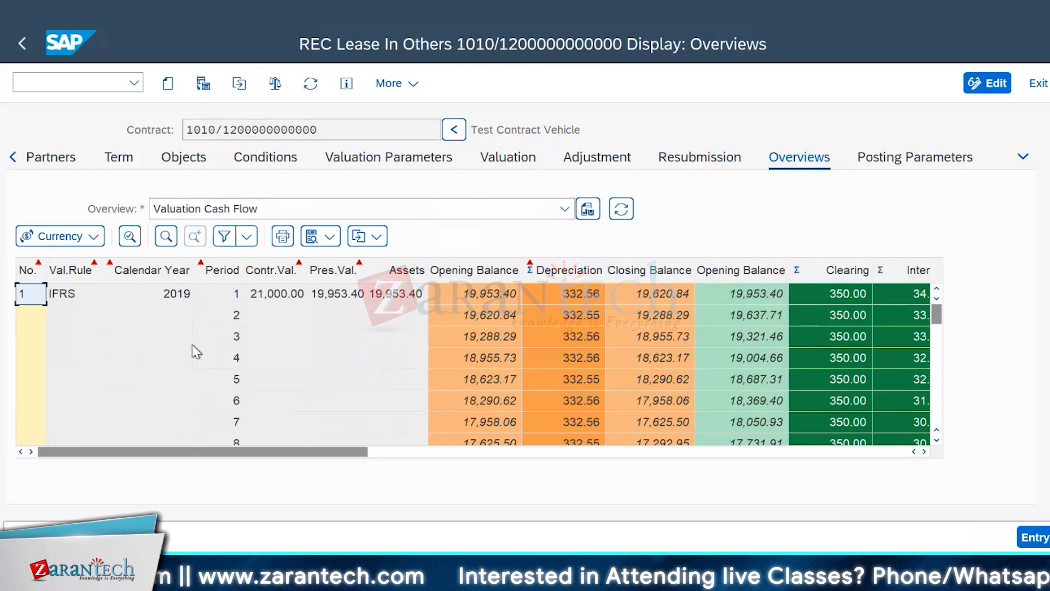
scroll(191, 347, "down", 12)
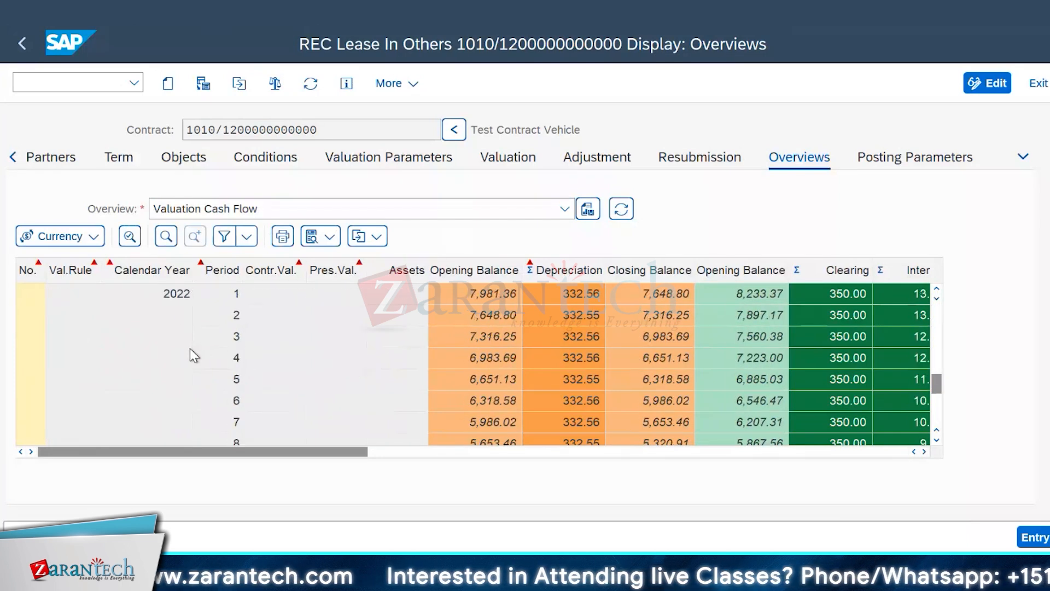
scroll(189, 347, "down", 7)
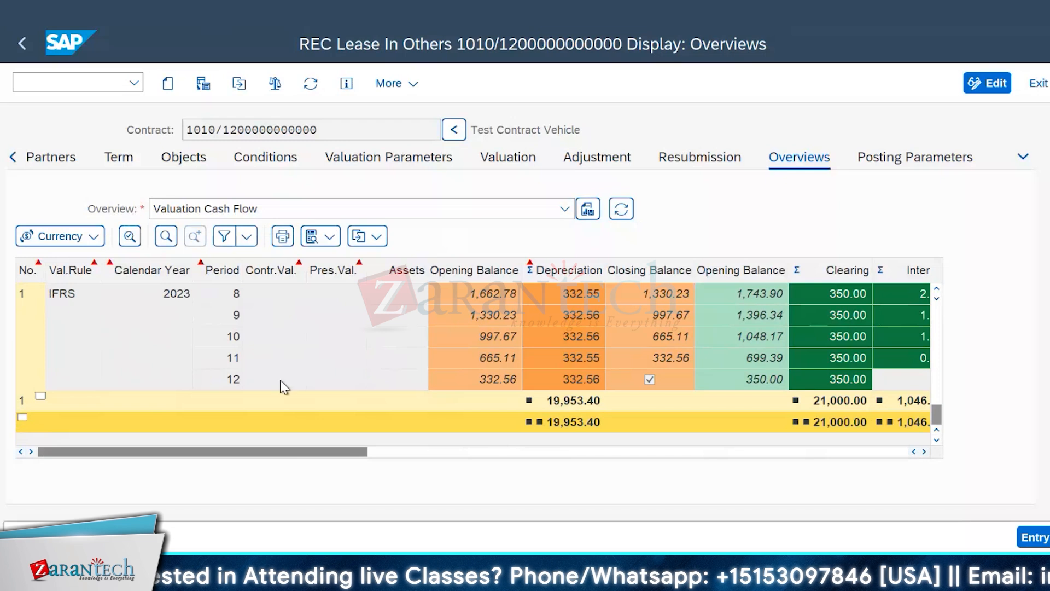
scroll(411, 374, "up", 3)
scroll(413, 369, "up", 10)
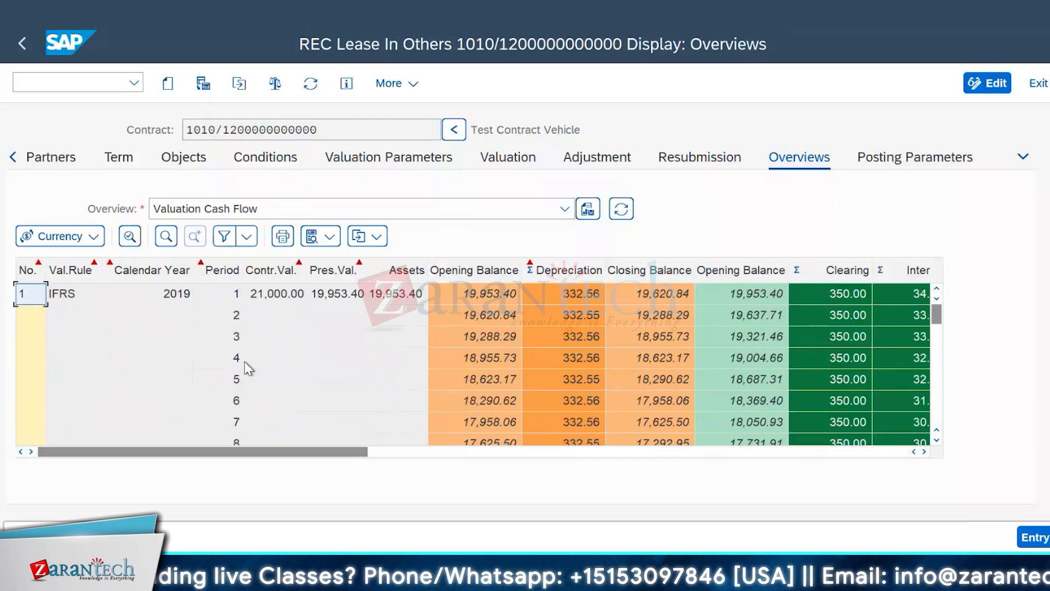
scroll(327, 372, "down", 18)
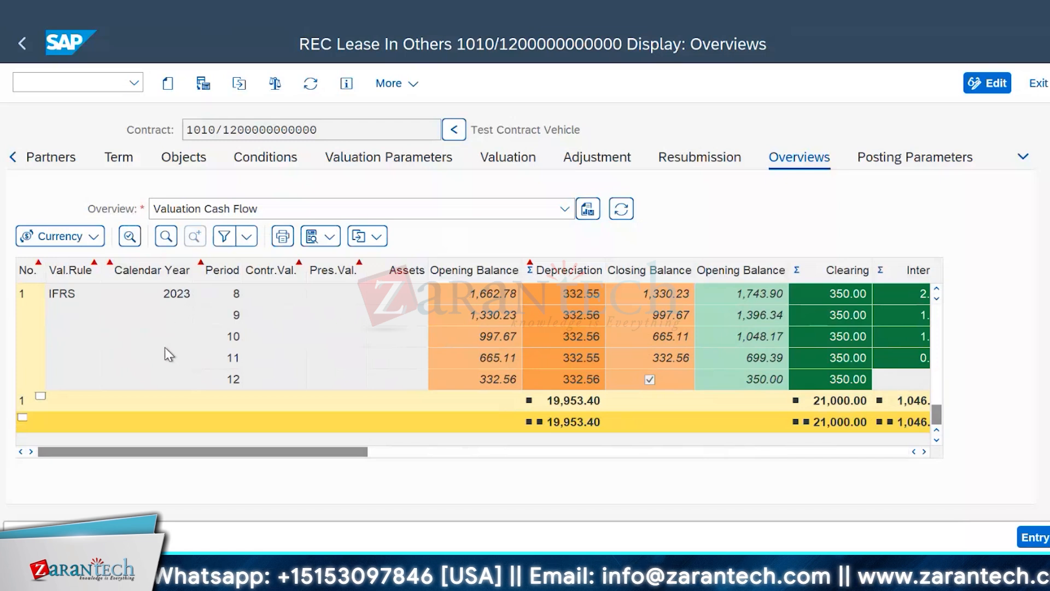
Step: Mark periods 8 and 12 of 2023 in the valuation cash flow and examine all columns through to the account assignment
left_click(237, 298)
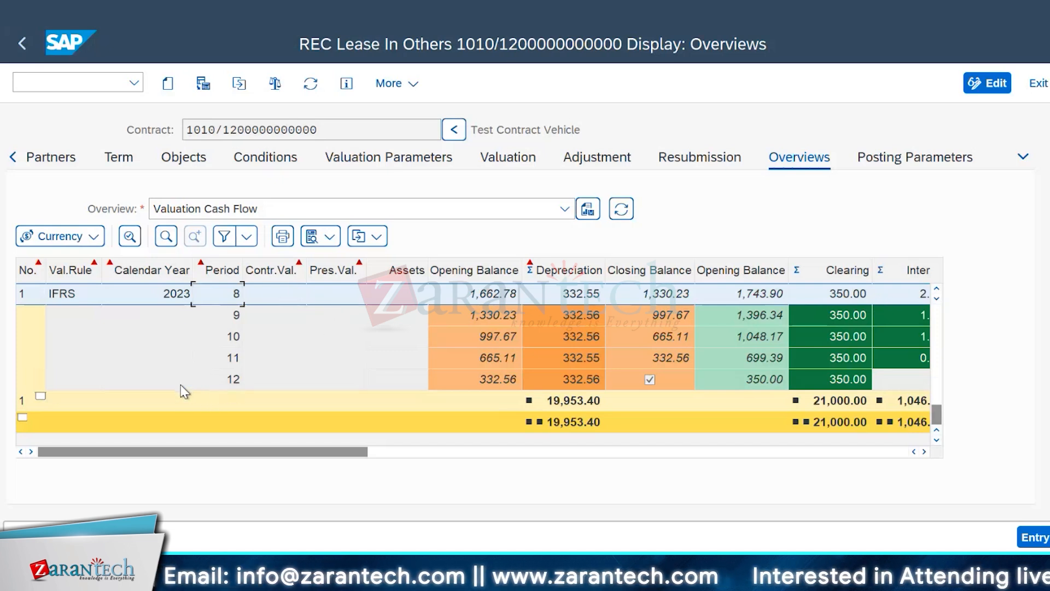
left_click(234, 383)
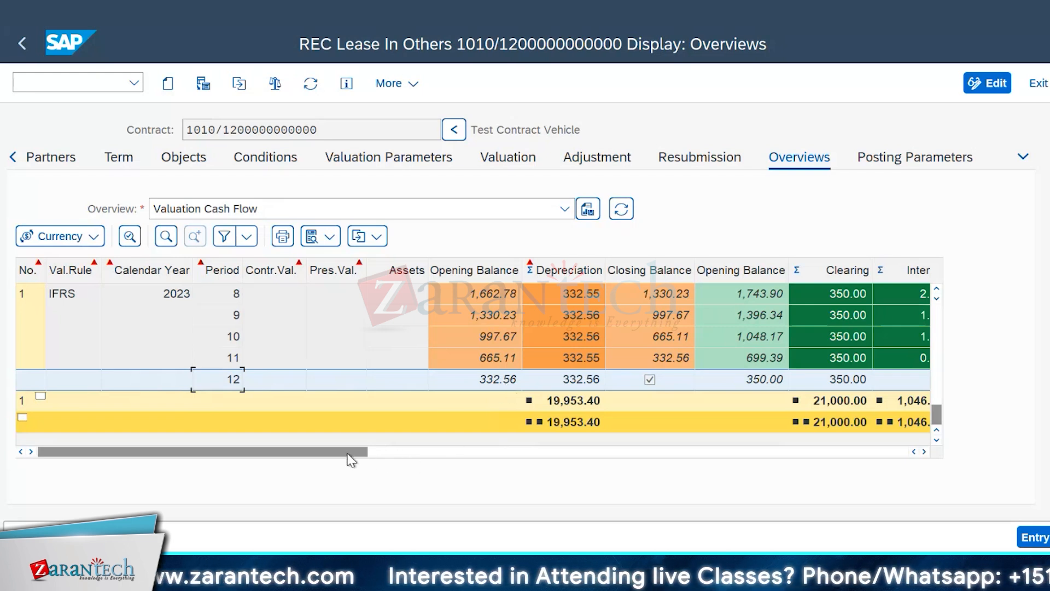
left_click_drag(366, 455, 700, 451)
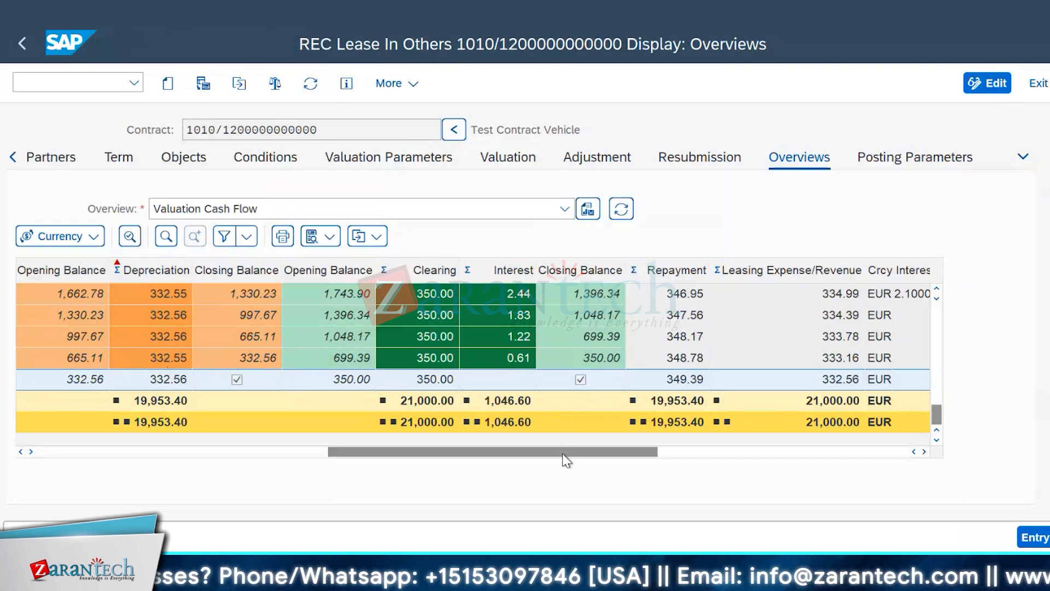
left_click_drag(563, 455, 961, 455)
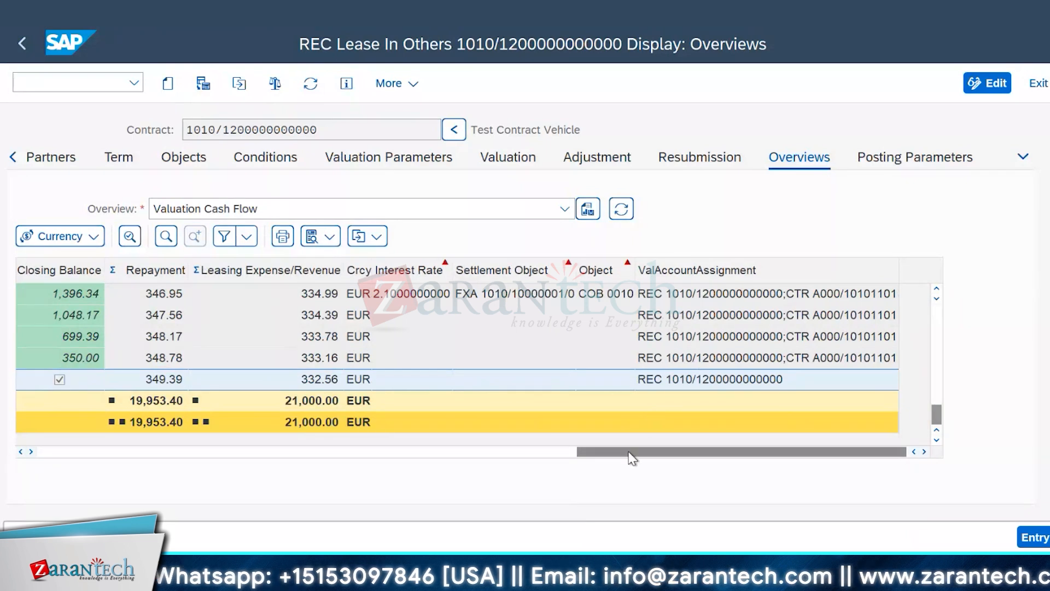
left_click_drag(628, 454, 125, 479)
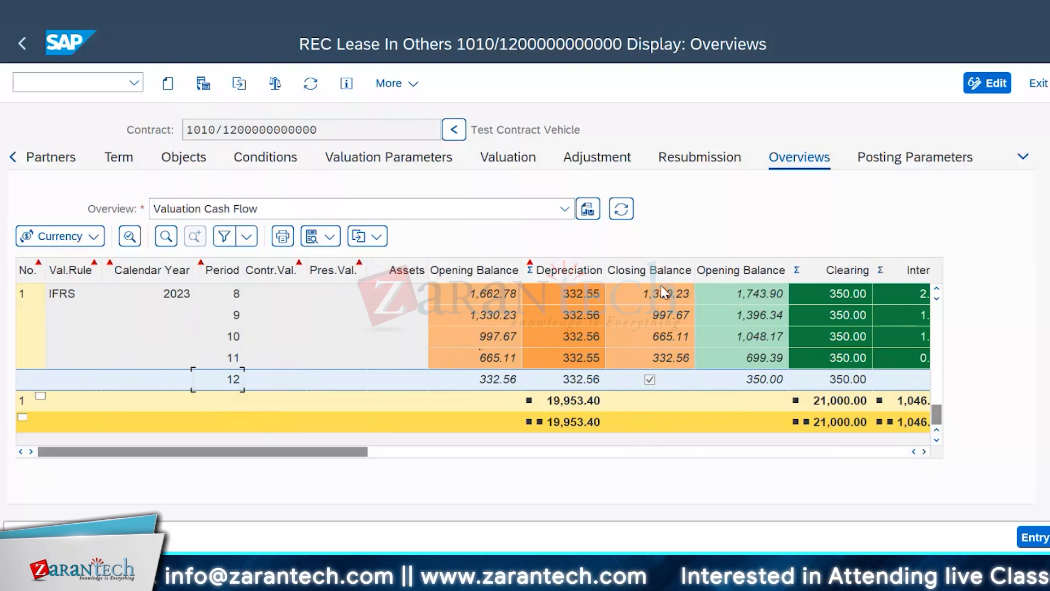
Step: Examine the opening balance, depreciation, clearing, interest and closing balance columns for the earlier 2023 periods
left_click(924, 451)
left_click(924, 451)
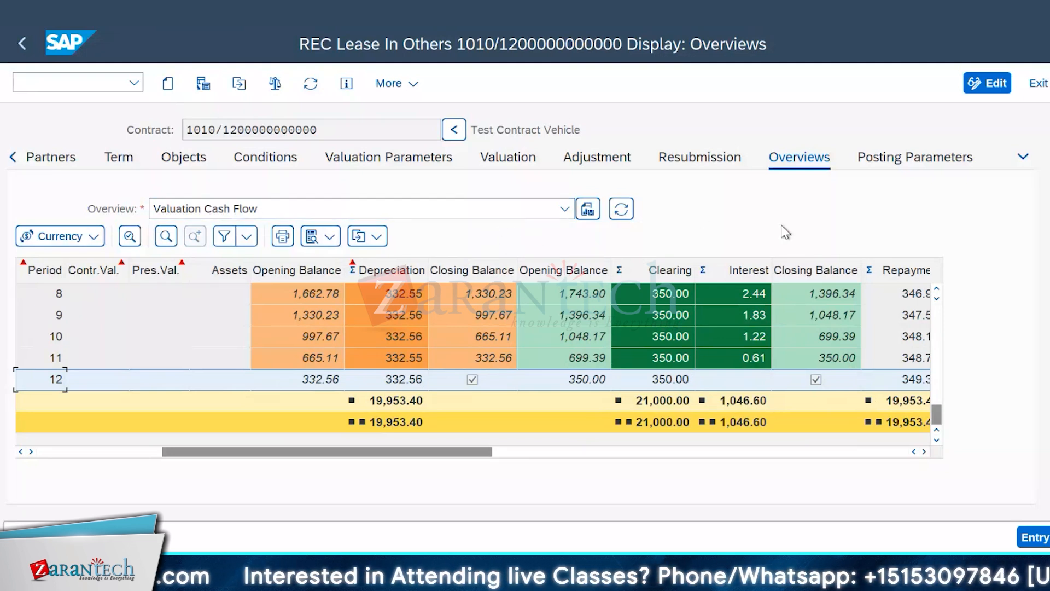
left_click(936, 289)
left_click(936, 289)
left_click(937, 288)
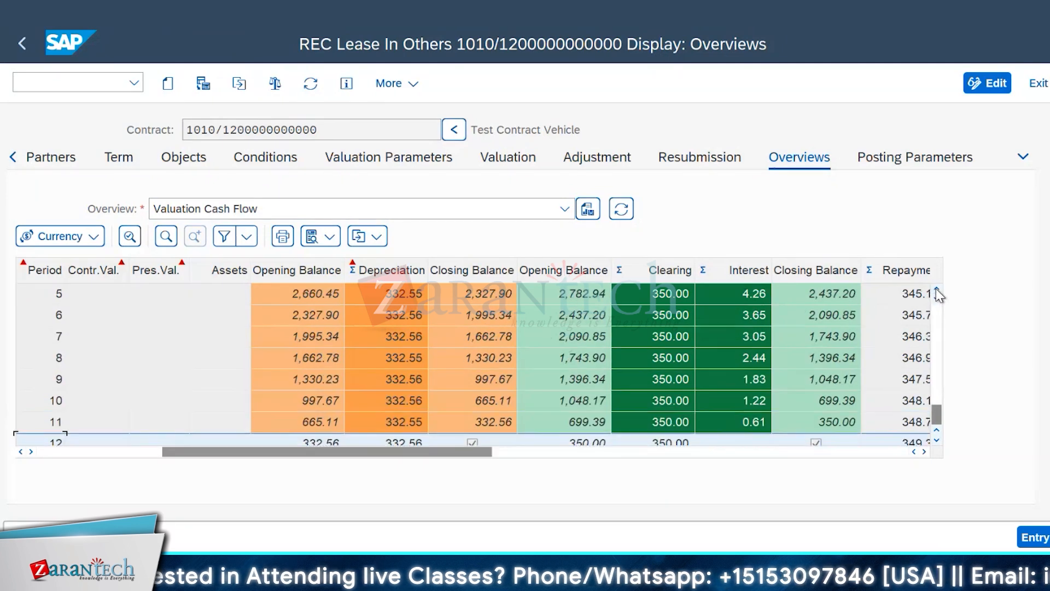
left_click(936, 289)
left_click(937, 289)
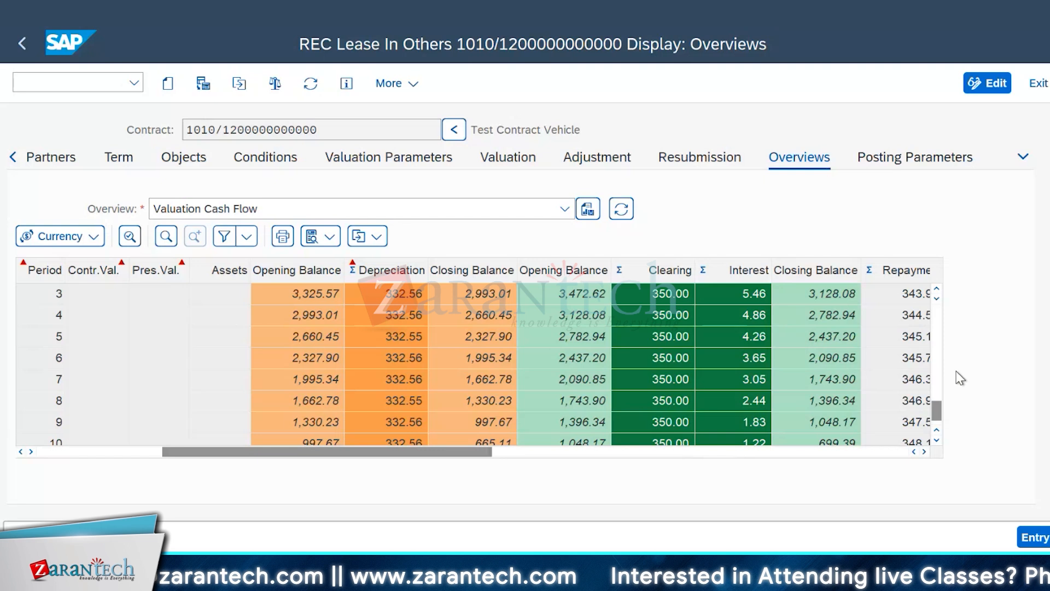
Step: Examine the totals row after the last 2023 period, including the repayment and leasing expense/revenue columns of the valuation cash flow
left_click(936, 441)
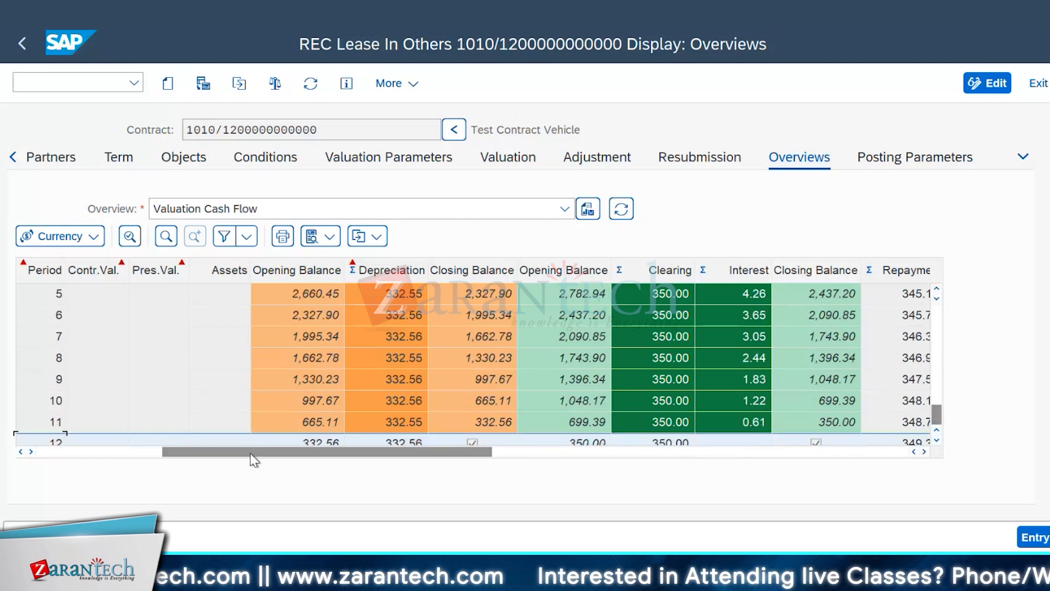
left_click(936, 442)
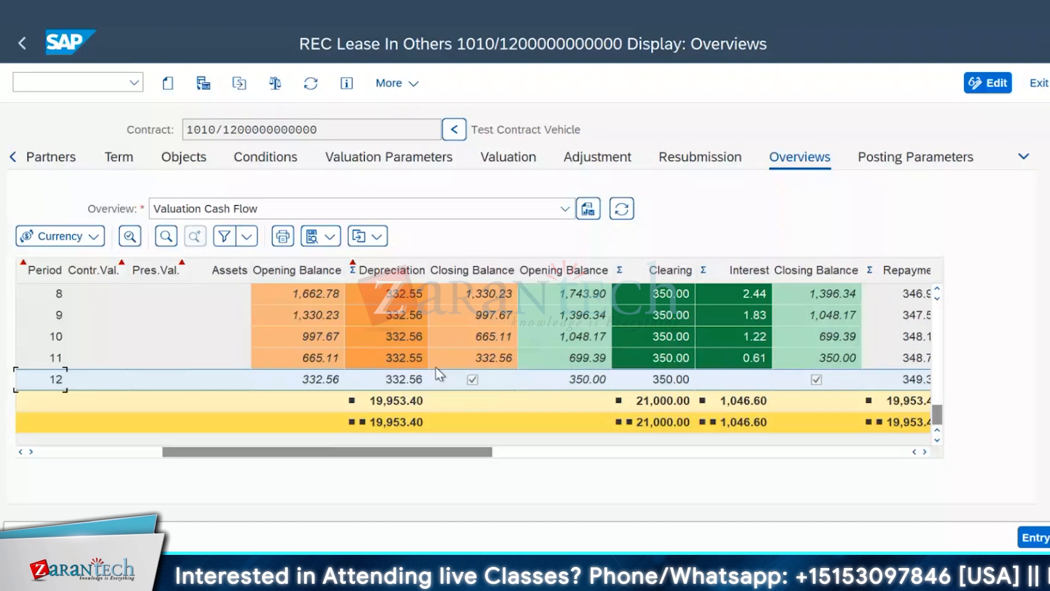
left_click(924, 451)
left_click(924, 451)
left_click(924, 452)
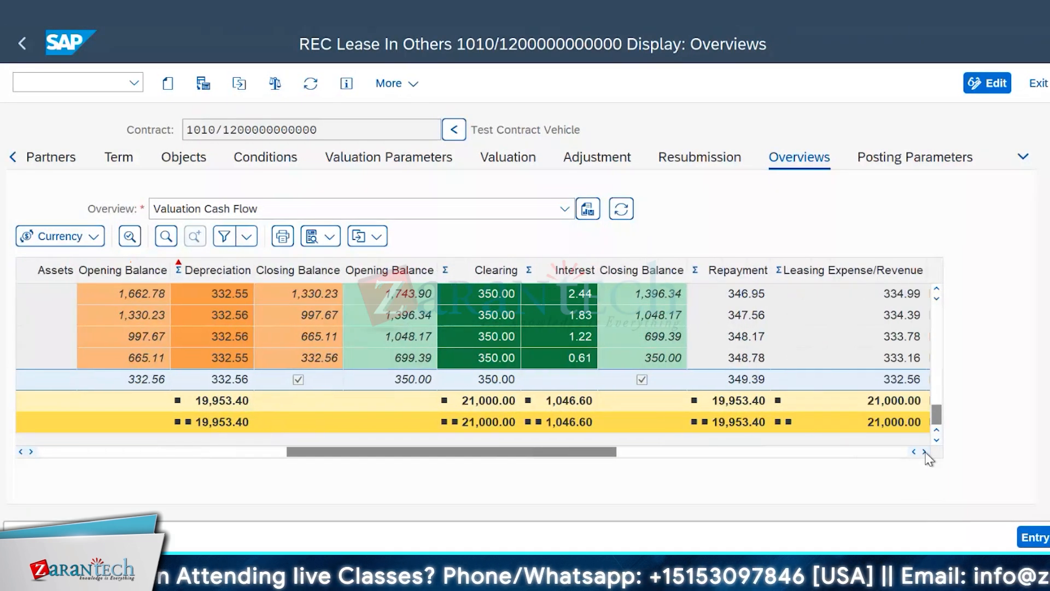
left_click(924, 452)
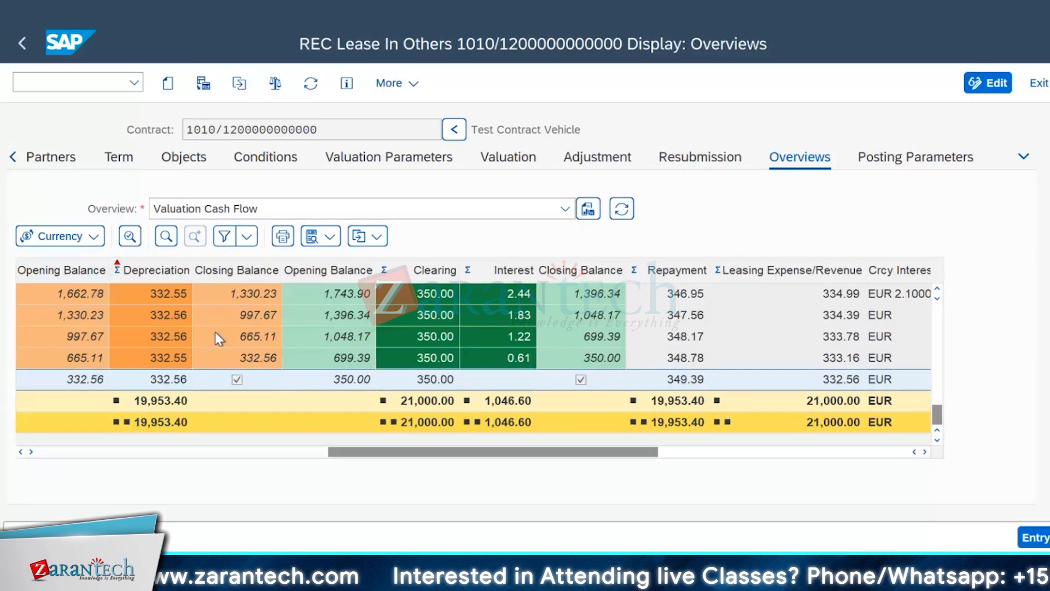
Step: Go back to period 1 of 2019 and review the contract value, present value, assets, depreciation and liability balance columns
scroll(219, 334, "up", 7)
scroll(225, 329, "up", 4)
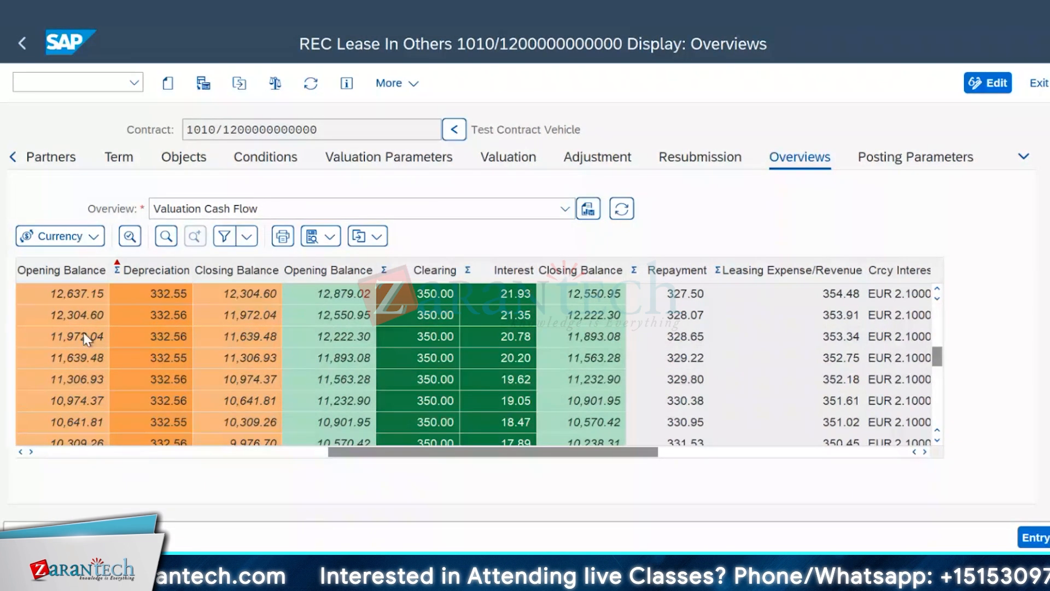
left_click(21, 451)
left_click(21, 451)
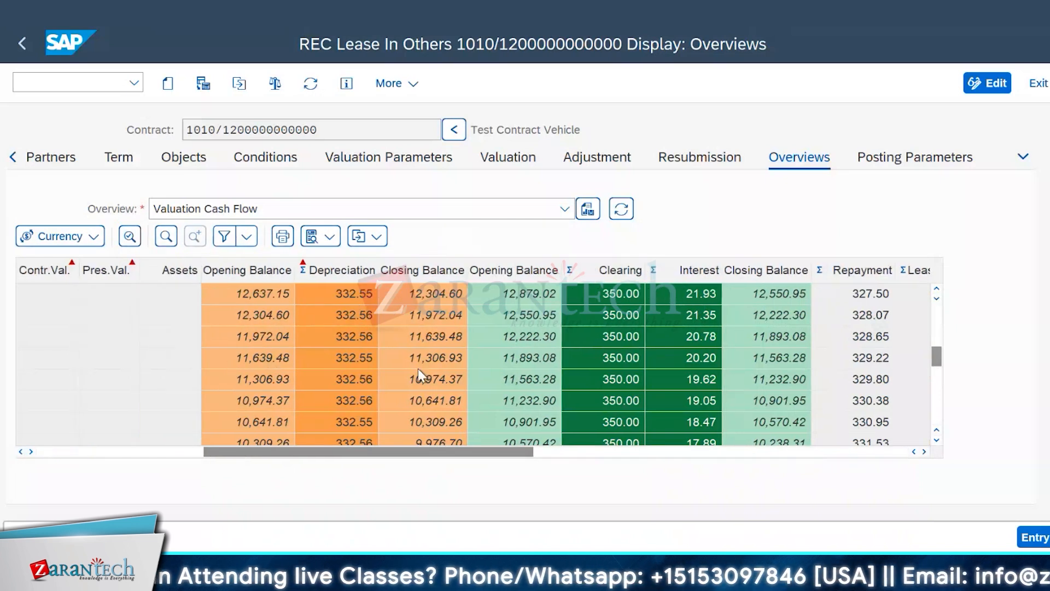
scroll(419, 374, "up", 7)
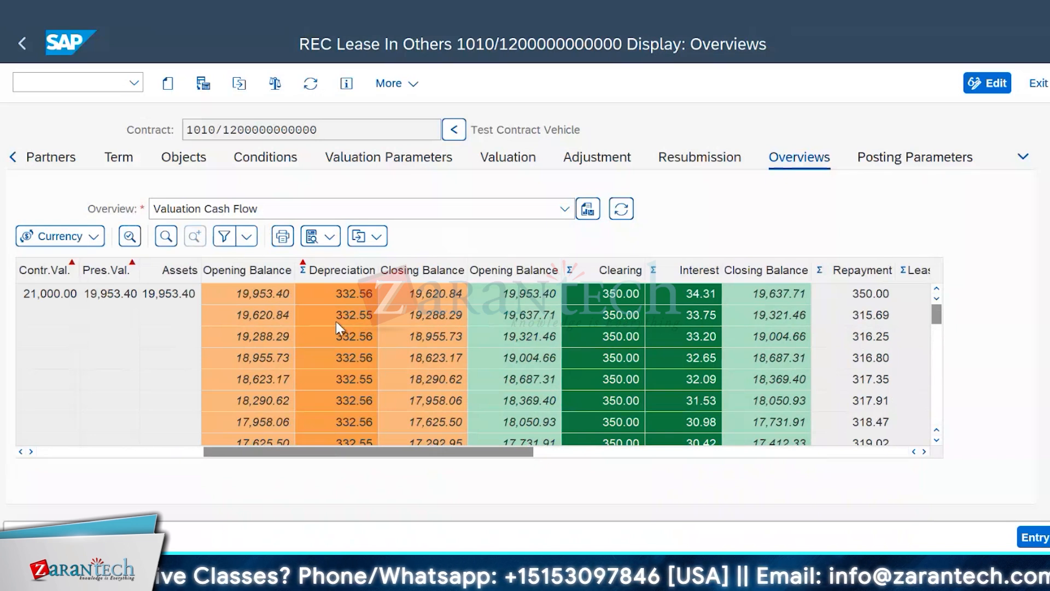
left_click(20, 451)
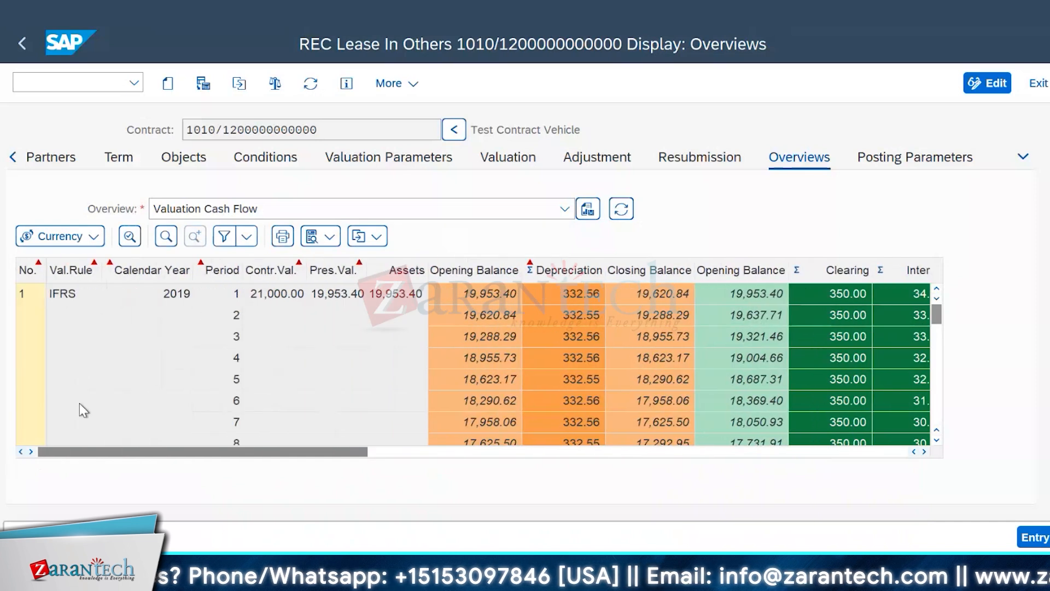
Step: Review the contract's Lease In Rate Vehicles condition down to its unit price and formula, and simulate the condition cash flow
left_click(291, 164)
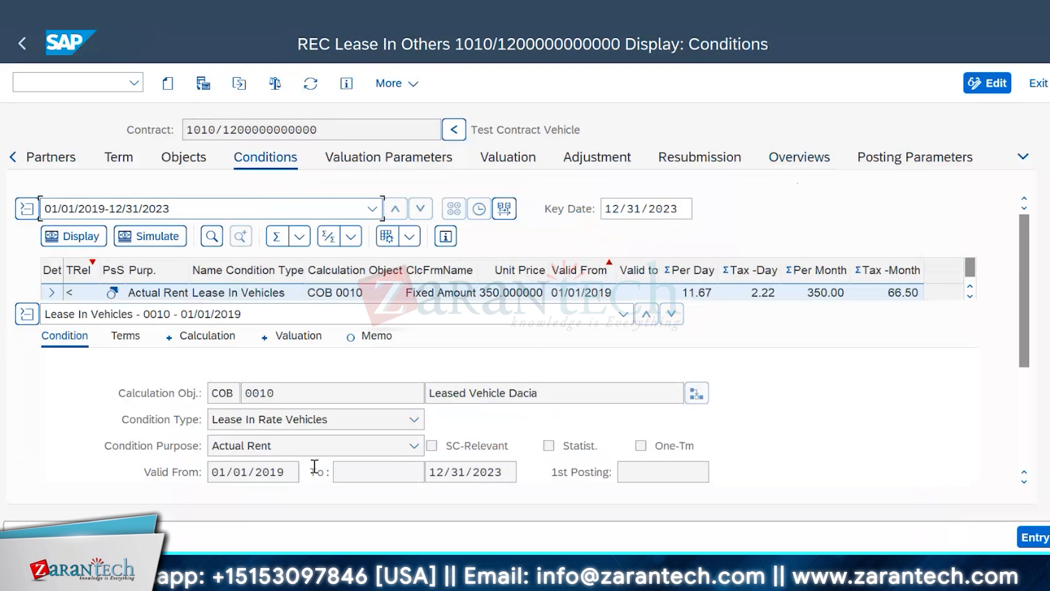
scroll(505, 432, "down", 3)
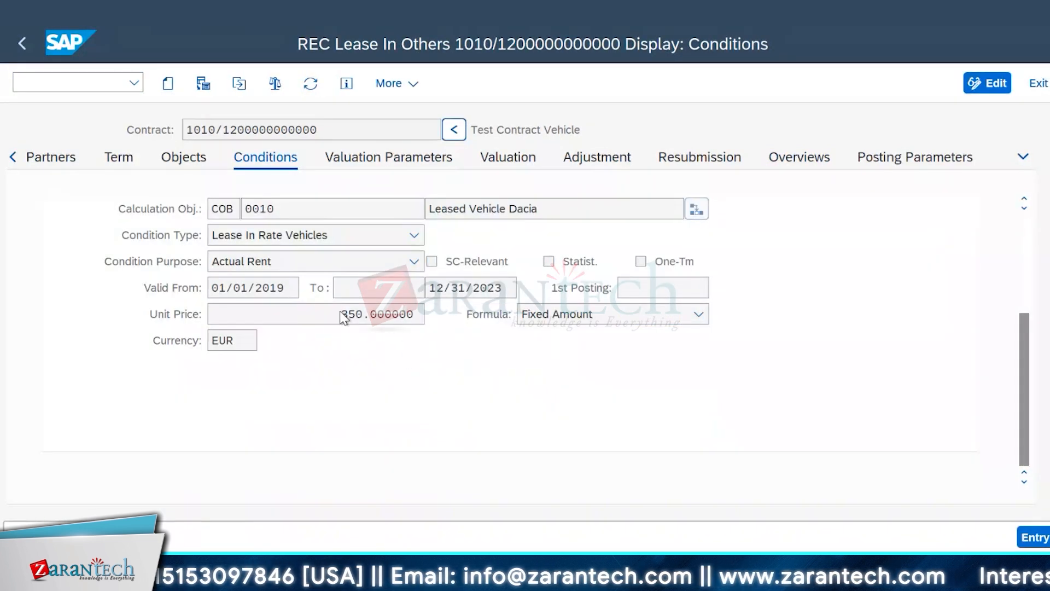
scroll(721, 401, "up", 3)
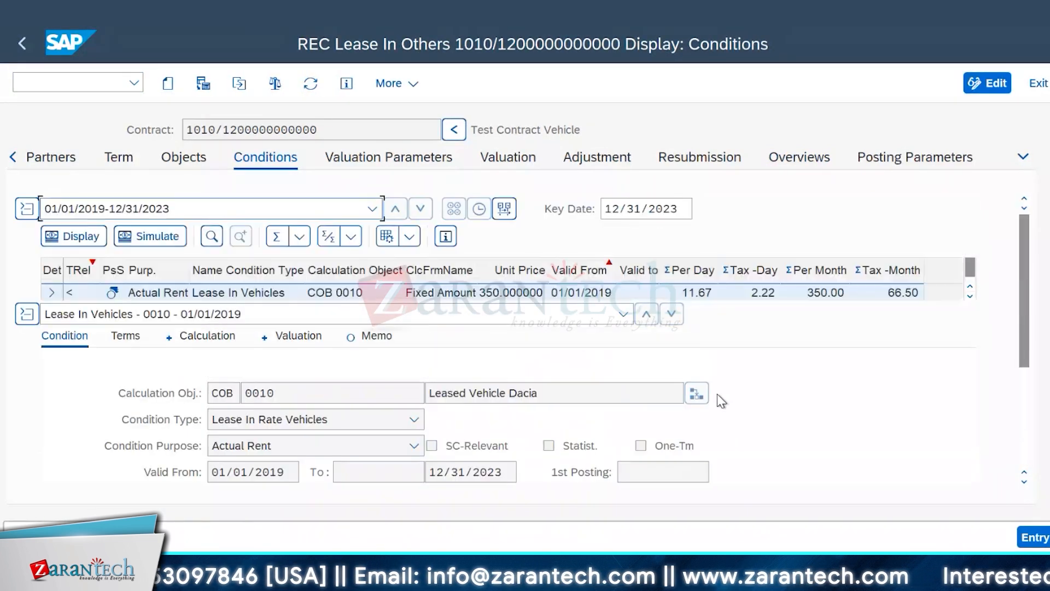
left_click(152, 236)
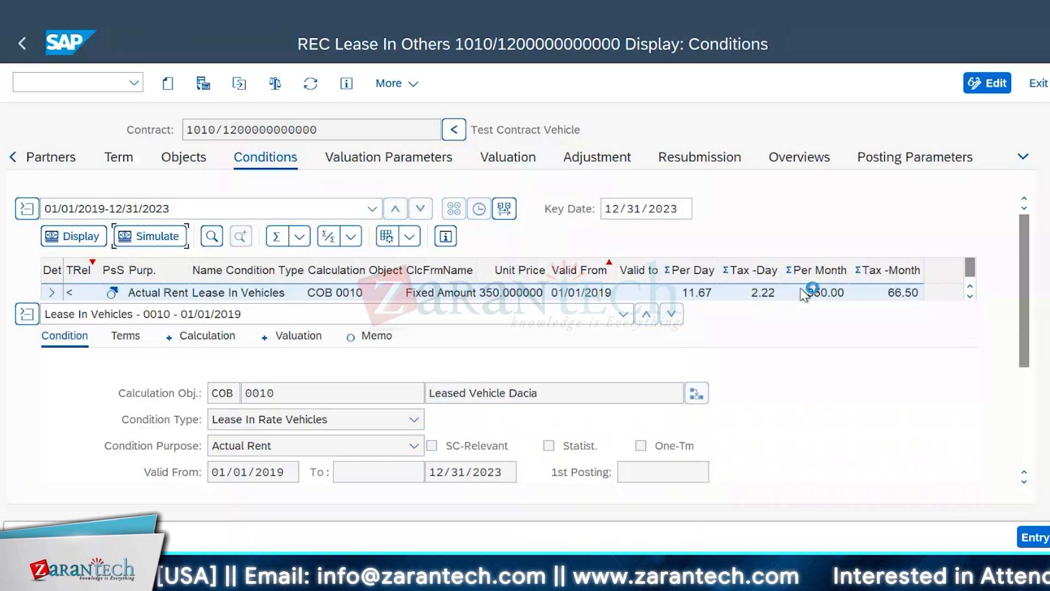